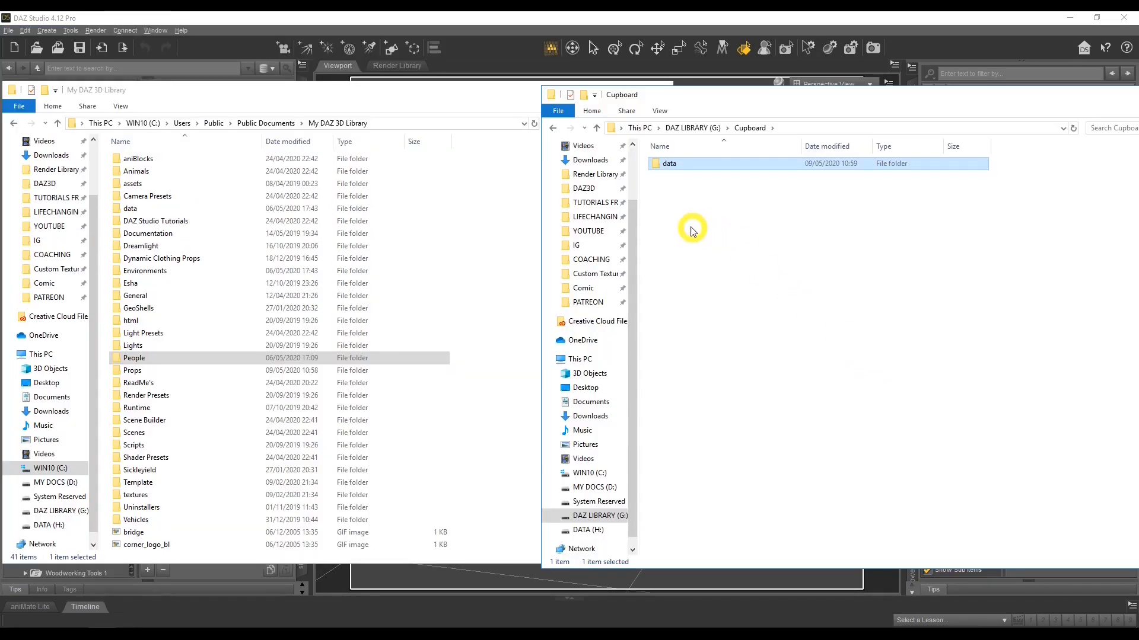
right_click(671, 213)
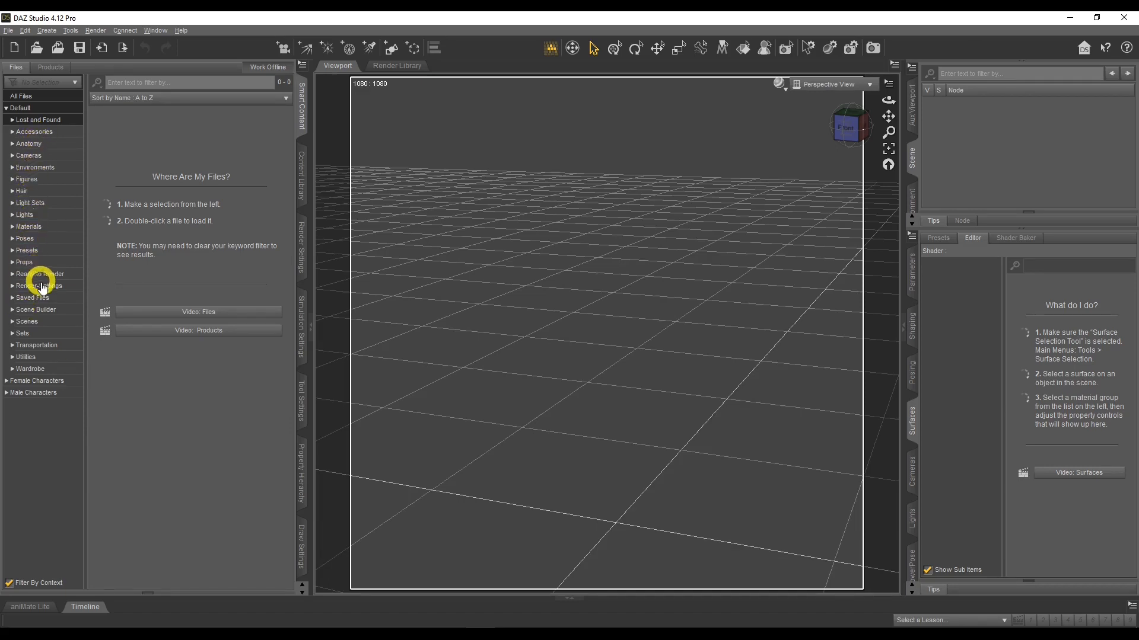
- List the Hair assets of the Default category in Smart Content
left_click(34, 190)
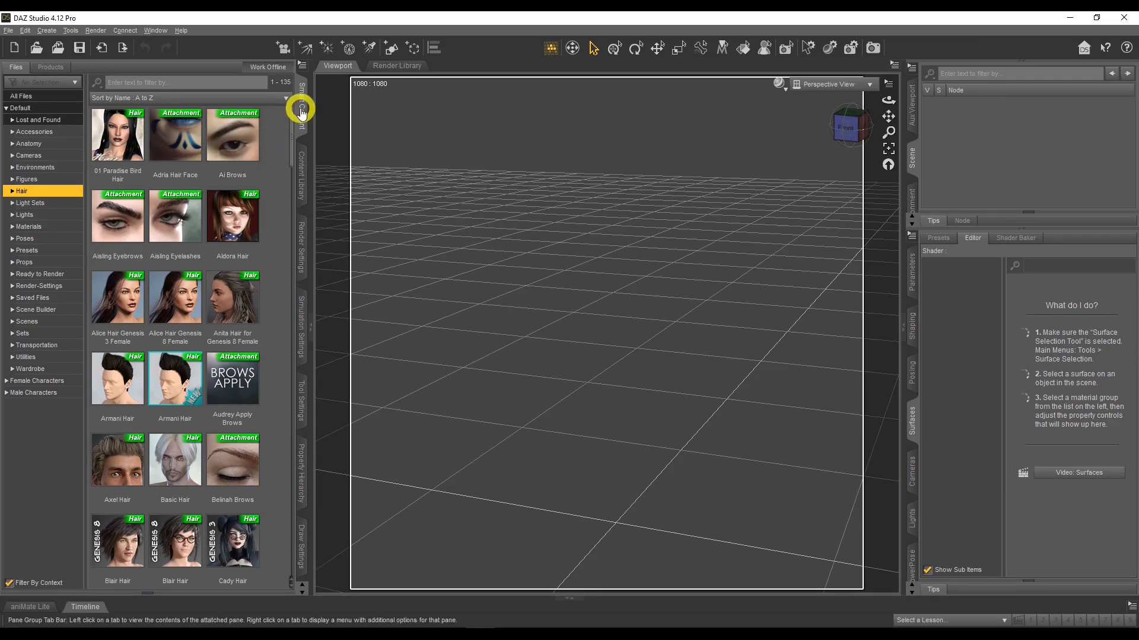
- Switch to the Daz 3D shop page in the browser and bring up the installed products in DAZ Install Manager
left_click(98, 633)
left_click(413, 249)
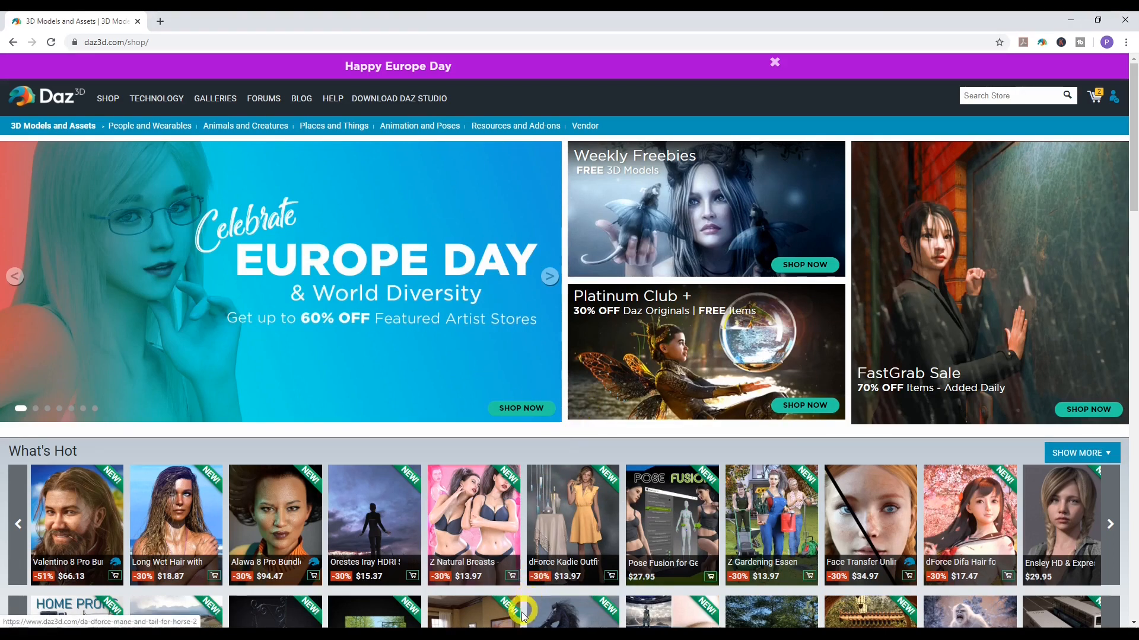
left_click(439, 241)
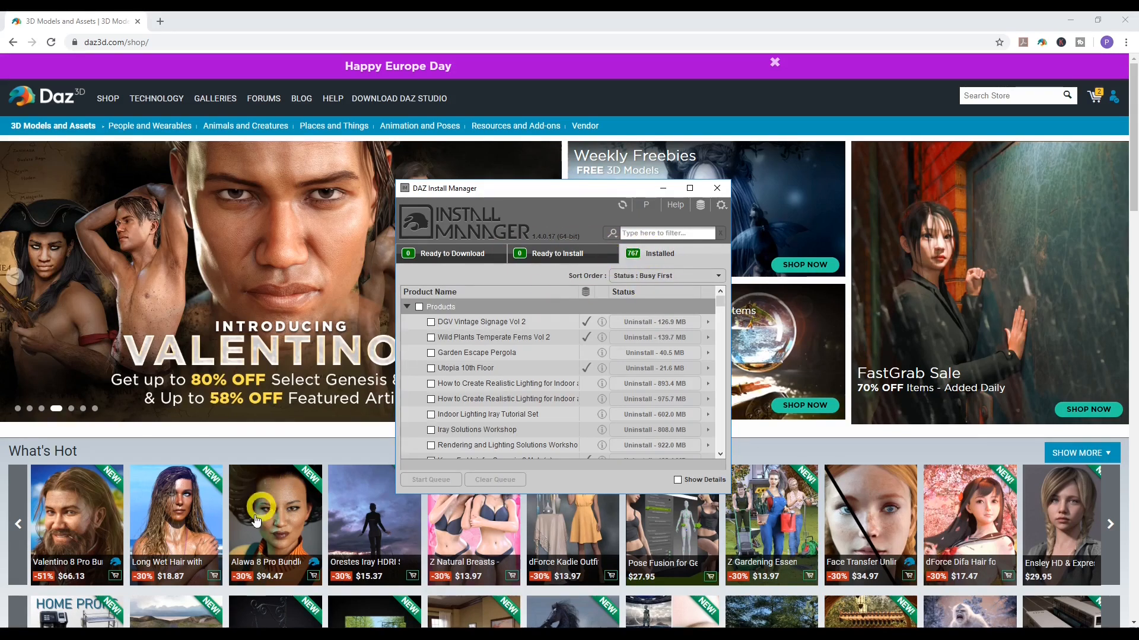
left_click(478, 627)
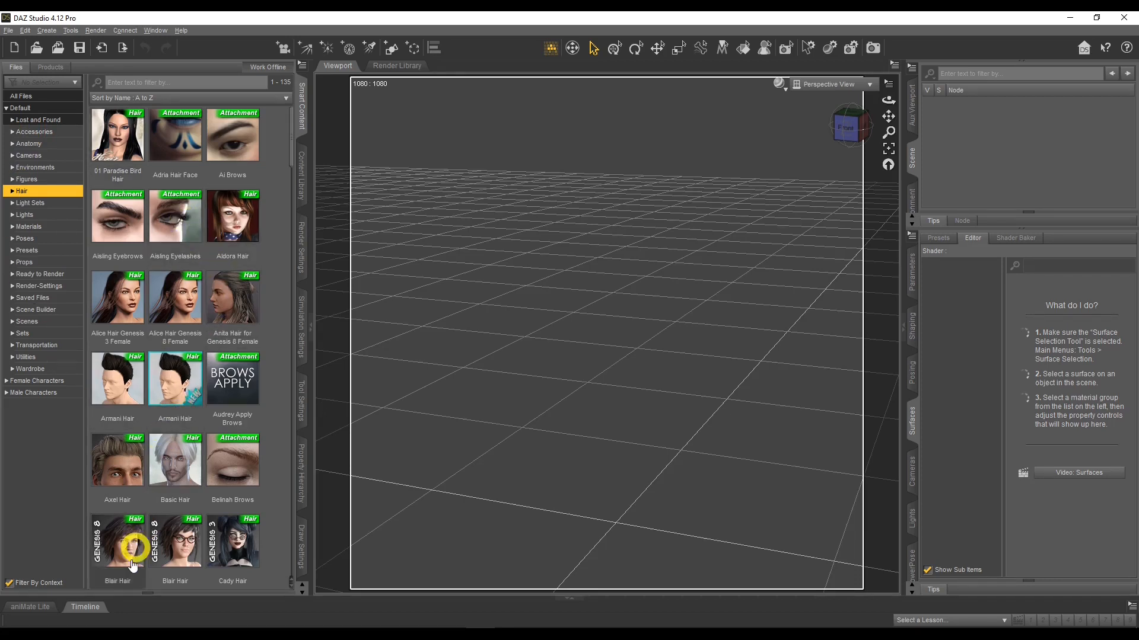
- Bring up the My DAZ 3D Library folder in File Explorer
left_click(107, 635)
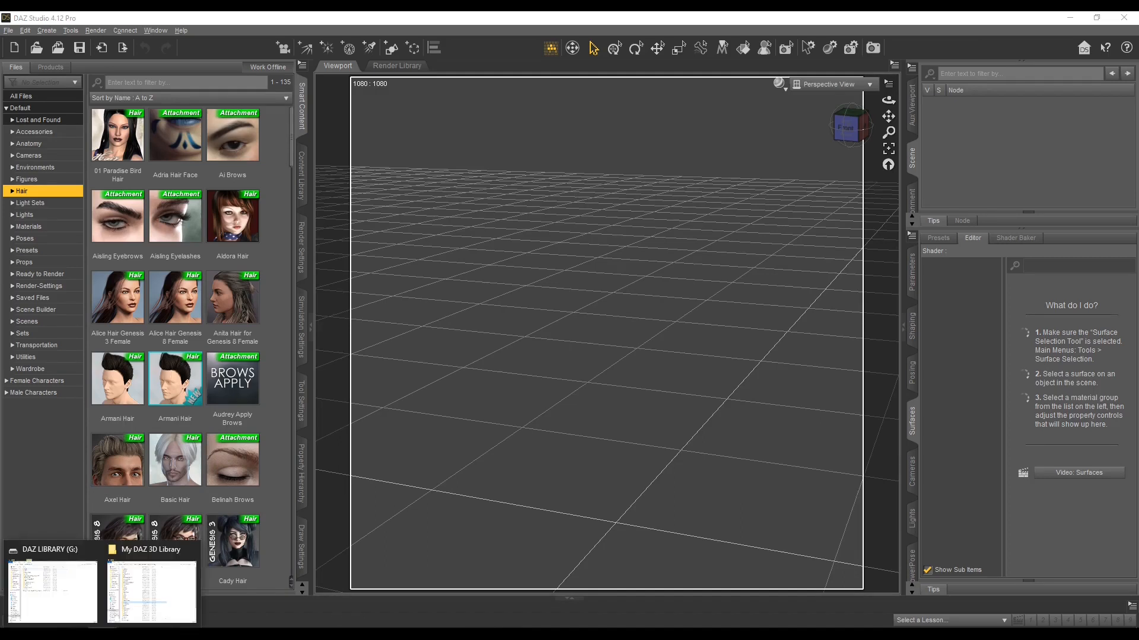
left_click(134, 604)
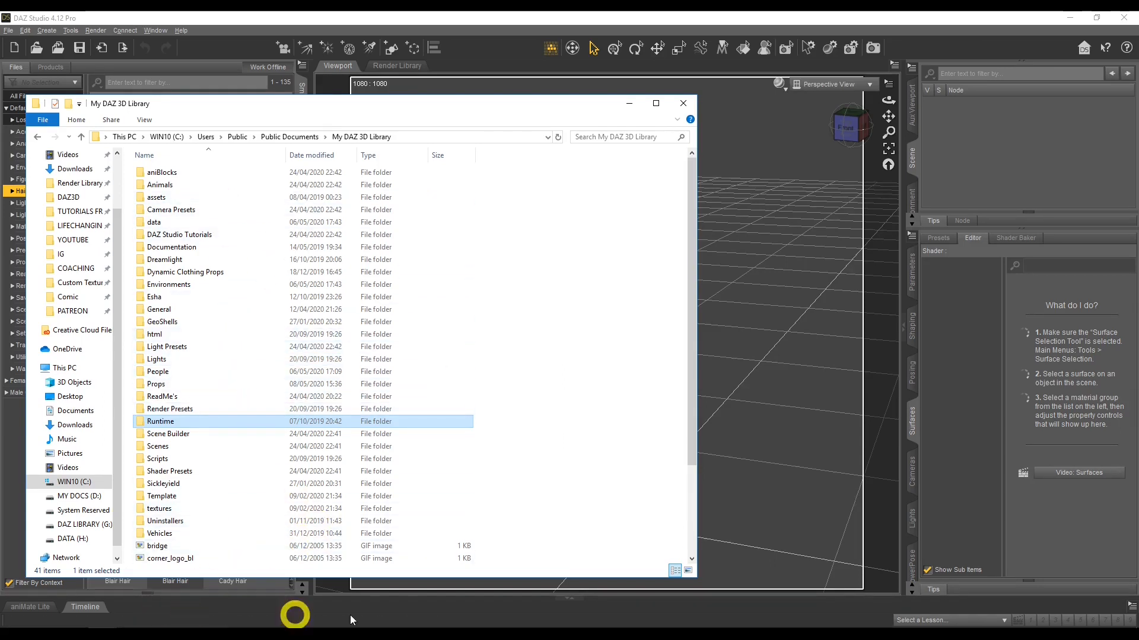
- Check the details of the installed Utopia 10th Floor product in DAZ Install Manager, and return to DAZ Studio
left_click(510, 633)
left_click(631, 255)
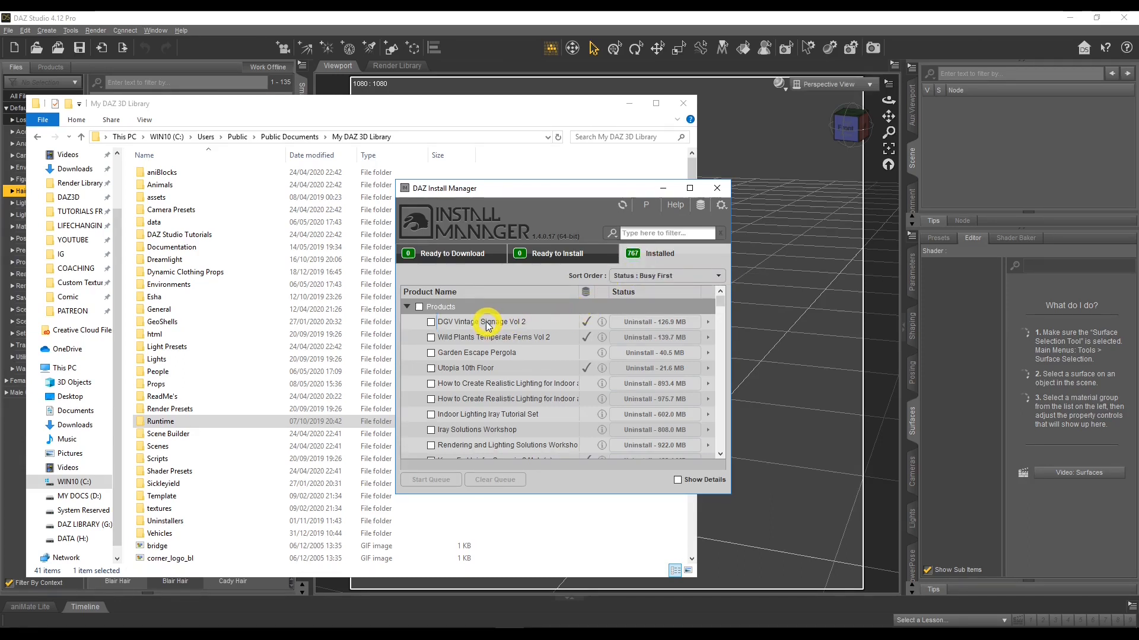
mouse_move(486, 326)
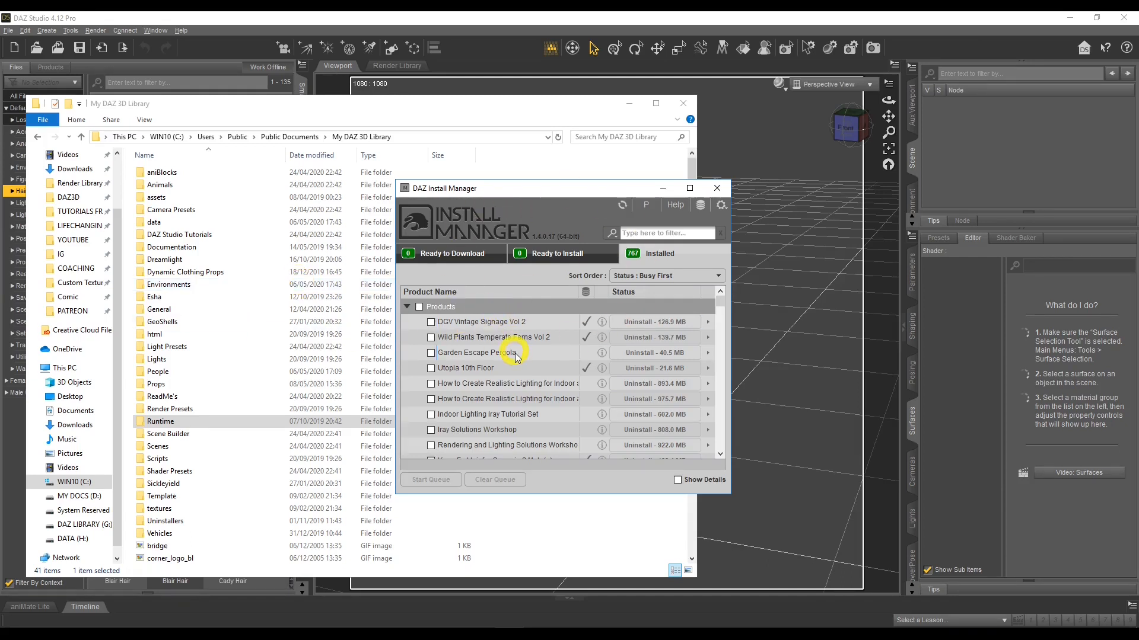
mouse_move(516, 357)
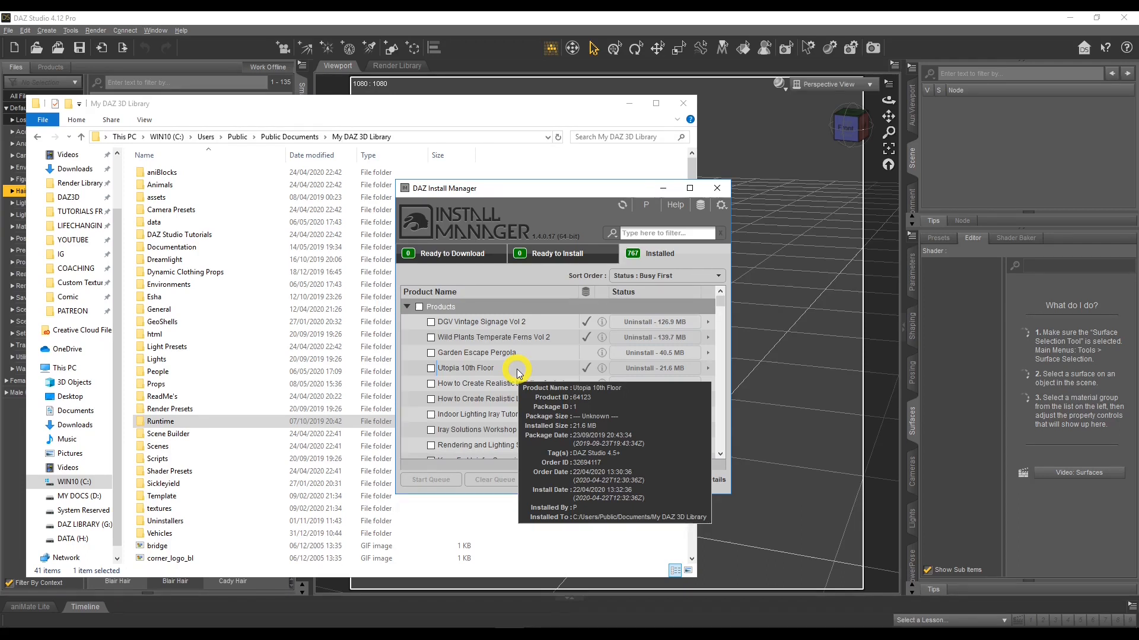
left_click(356, 17)
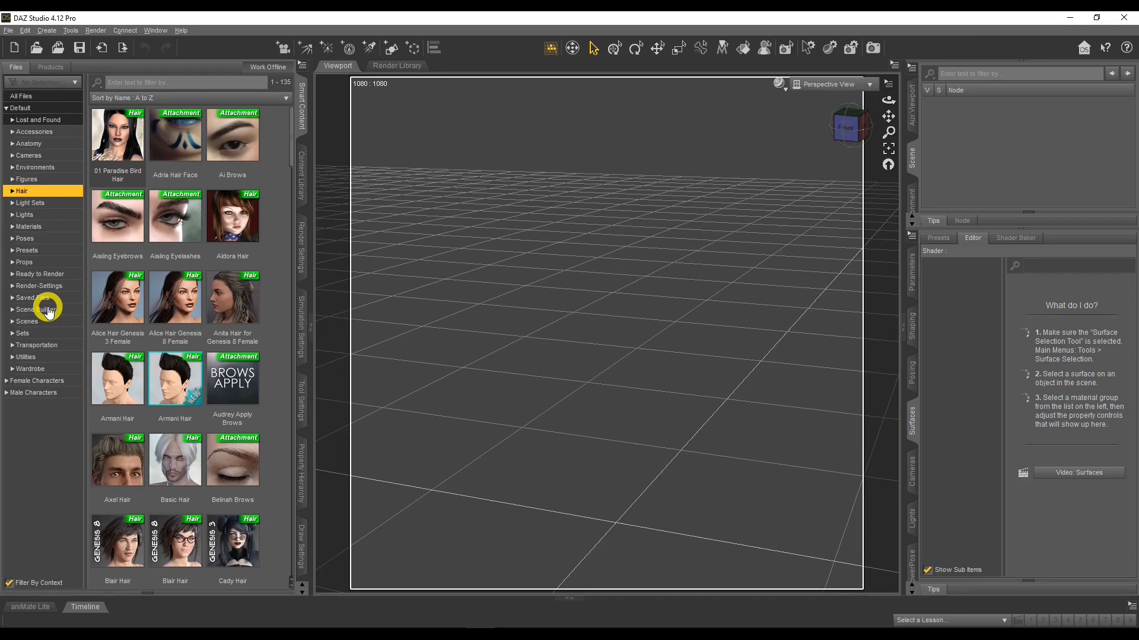
- Expand My DAZ 3D Library in the Content Library to examine its folders, and switch to File Explorer
left_click(303, 175)
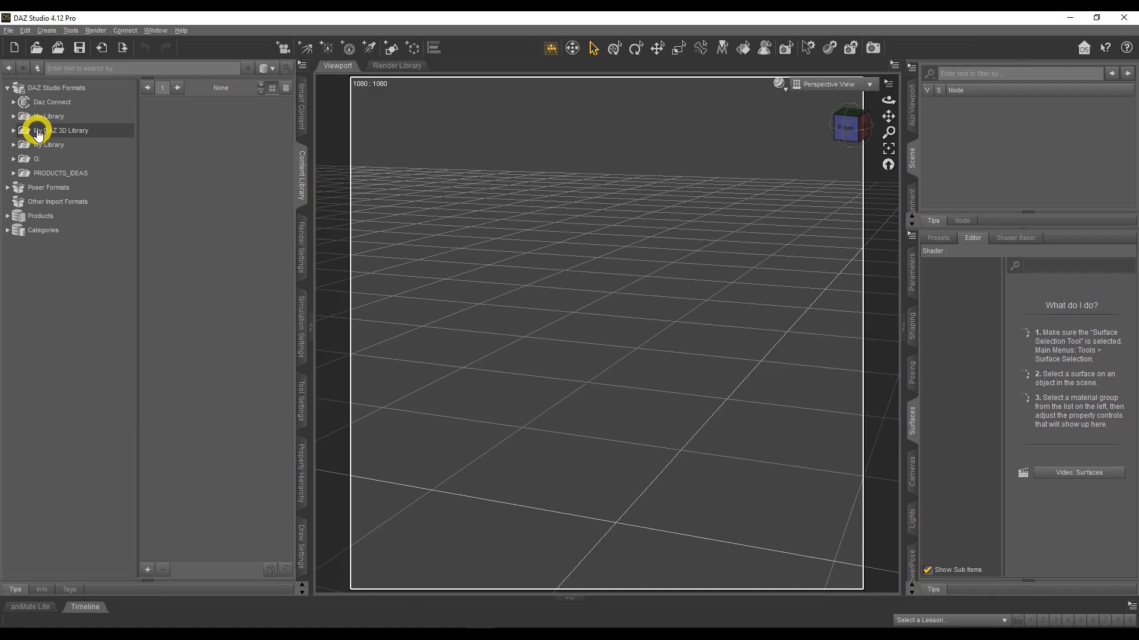
left_click(70, 134)
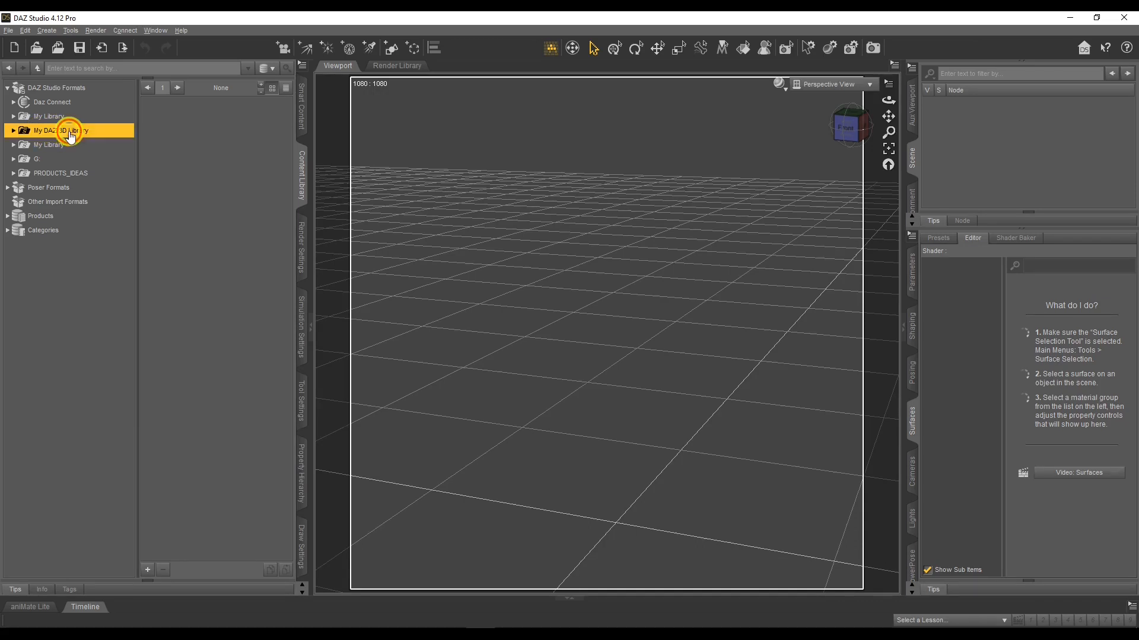
left_click(13, 131)
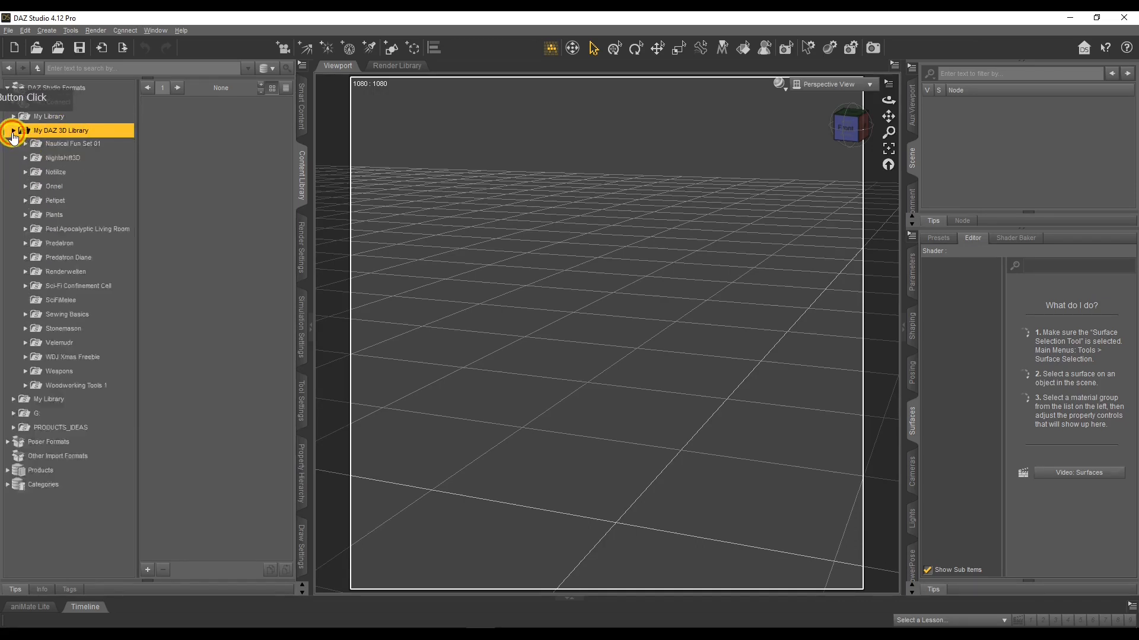
mouse_move(101, 634)
left_click(138, 596)
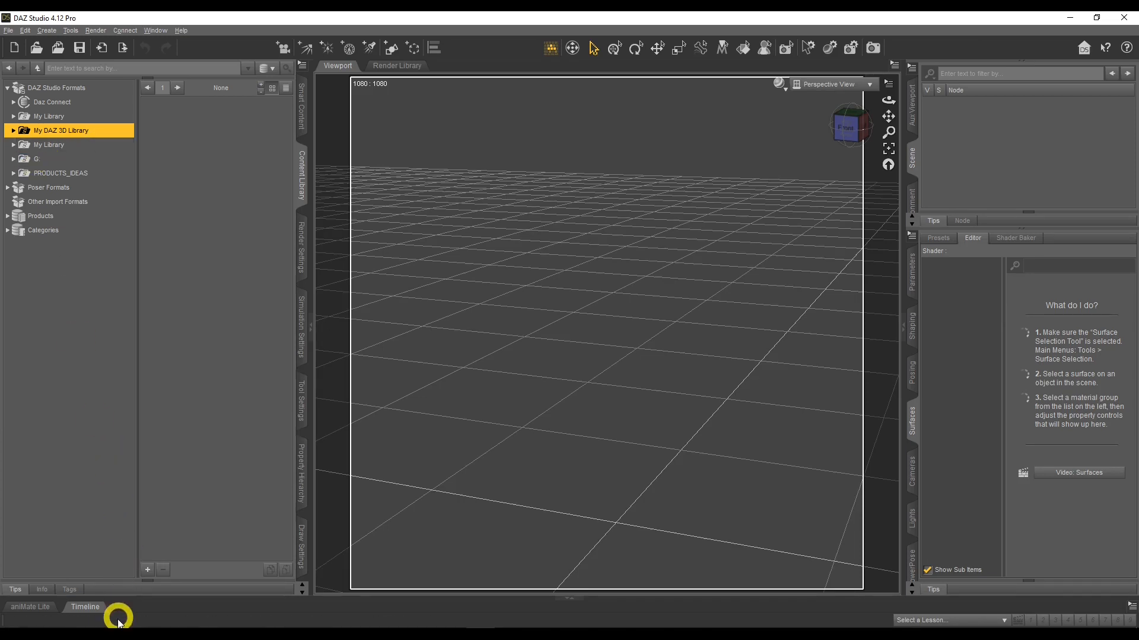
- Go to DAZ LIBRARY (G:) in File Explorer and open its Content folder to examine the subfolders
left_click(132, 602)
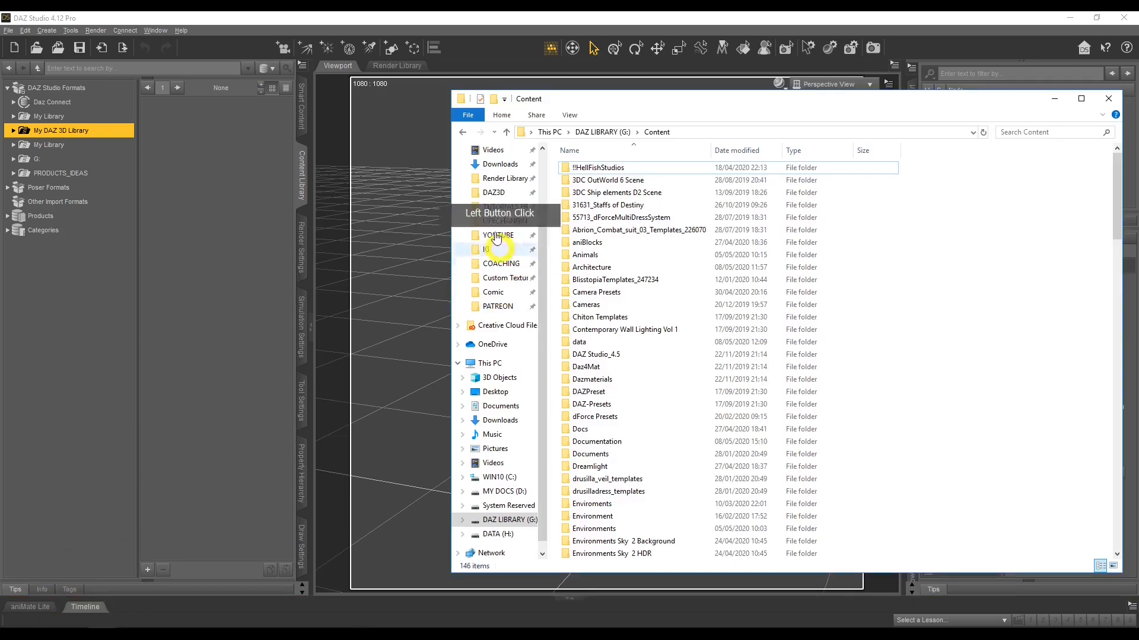
left_click(462, 131)
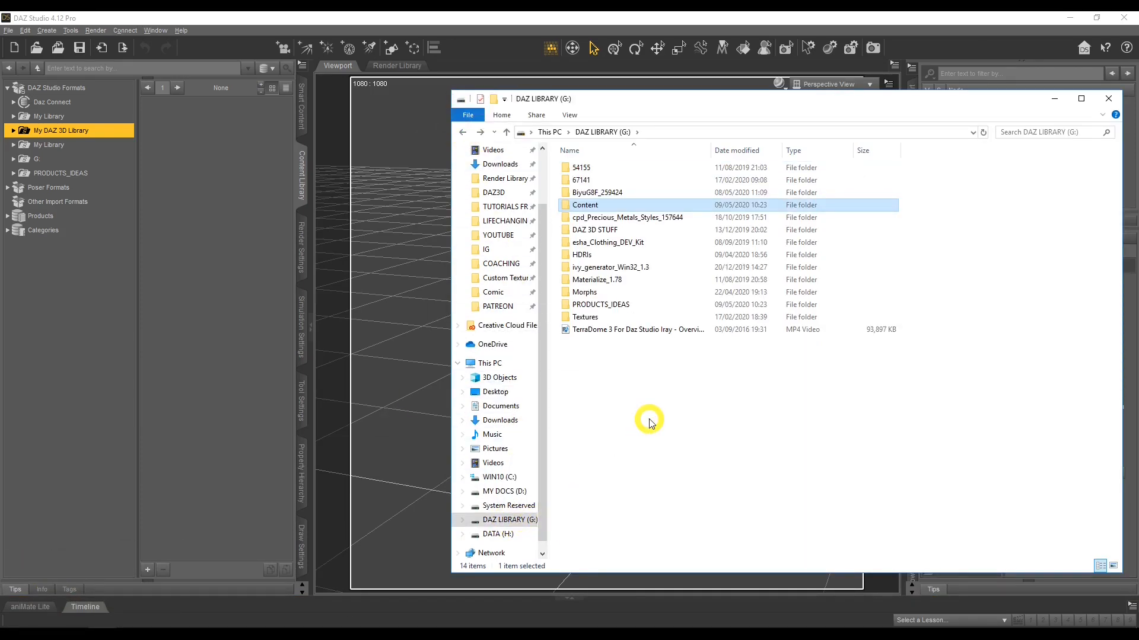
double_click(596, 206)
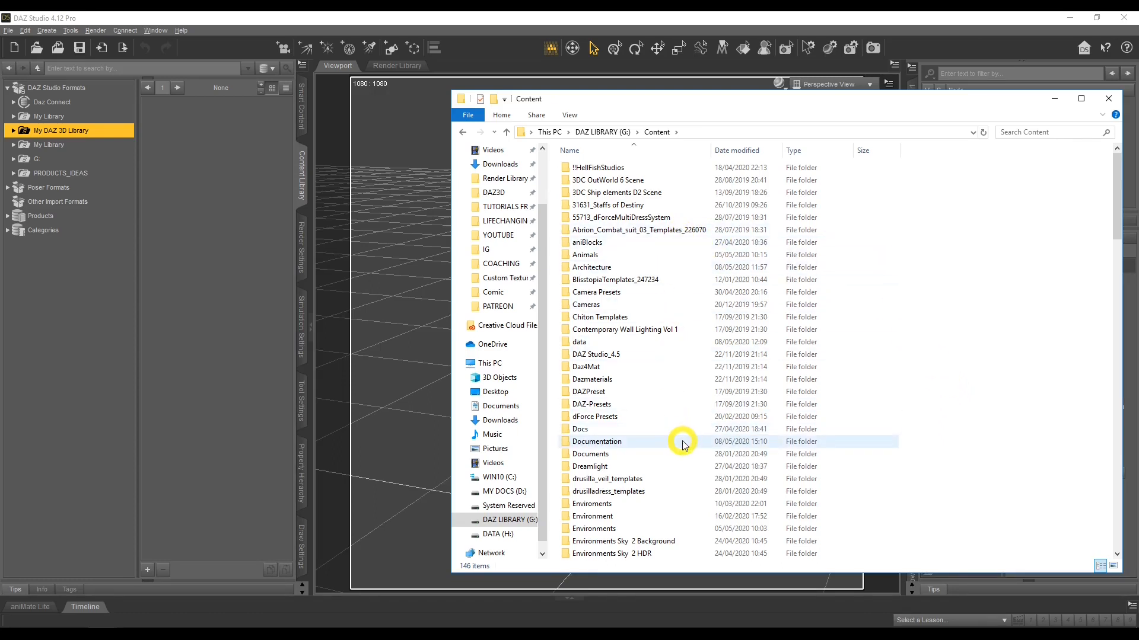
mouse_move(683, 445)
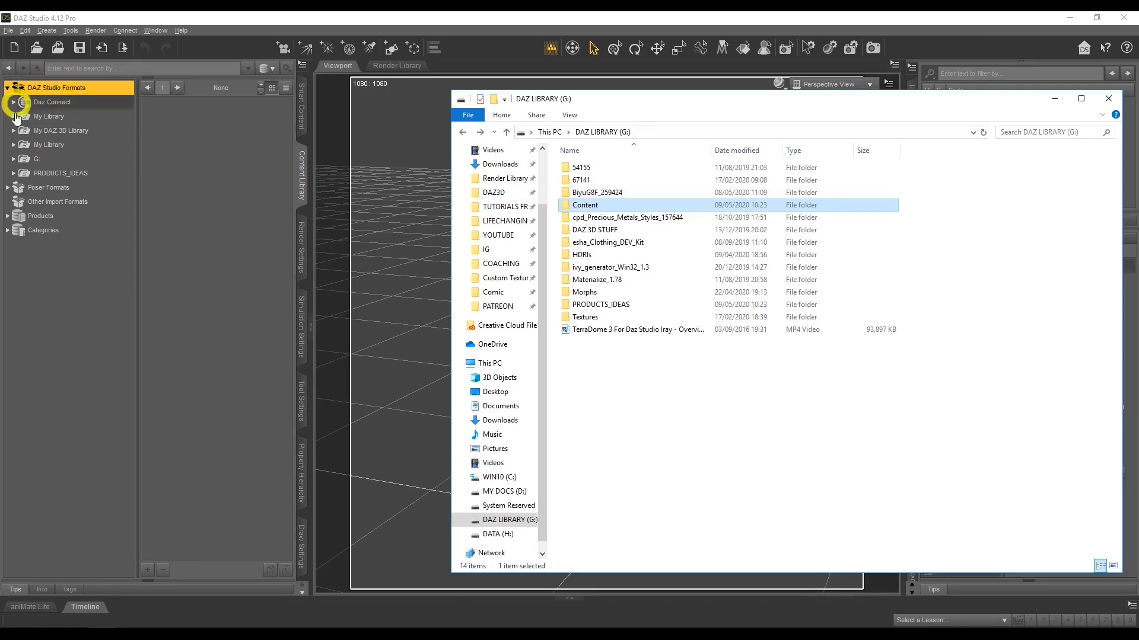
- Start adding a base directory to DAZ Studio Formats and browse to the DAZ LIBRARY (G:) drive
right_click(86, 87)
left_click(99, 93)
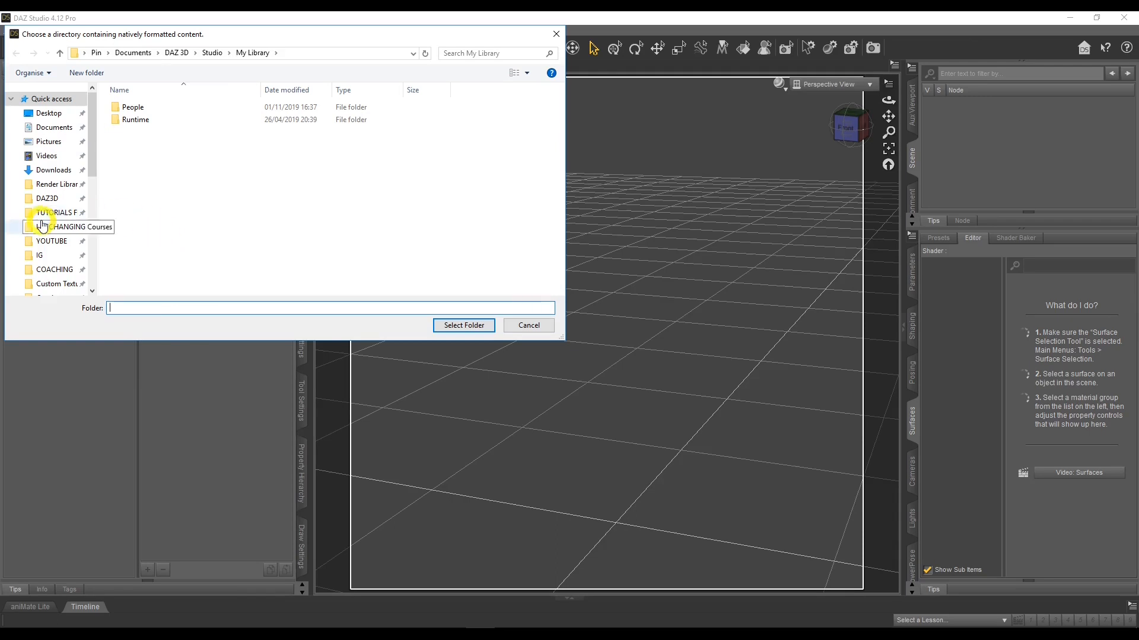
scroll(43, 228, "down", 8)
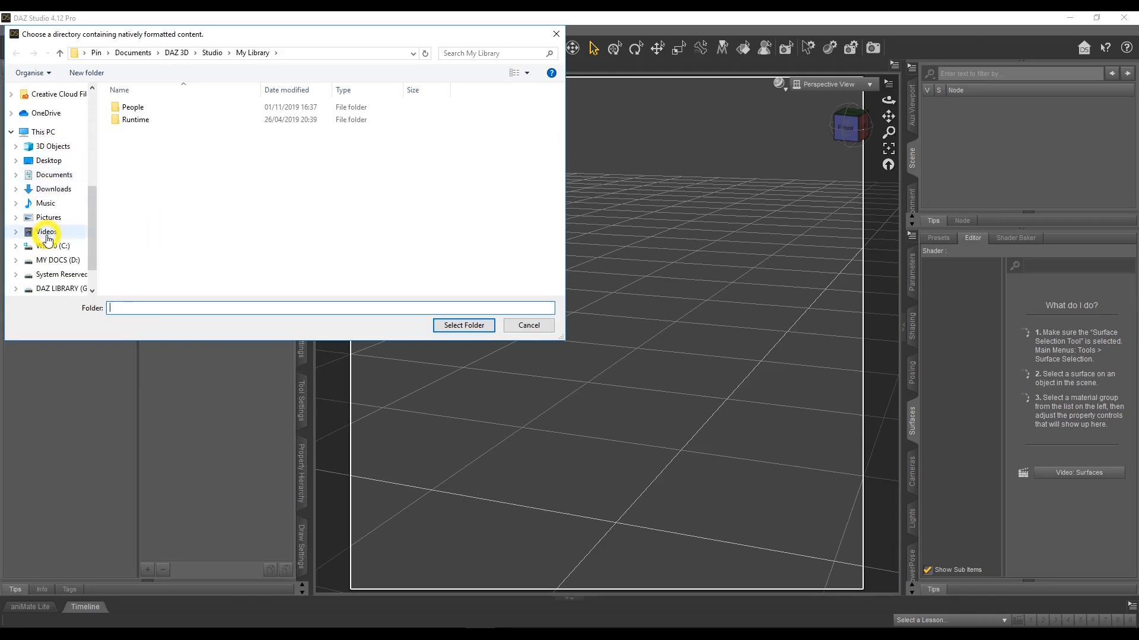
left_click(59, 288)
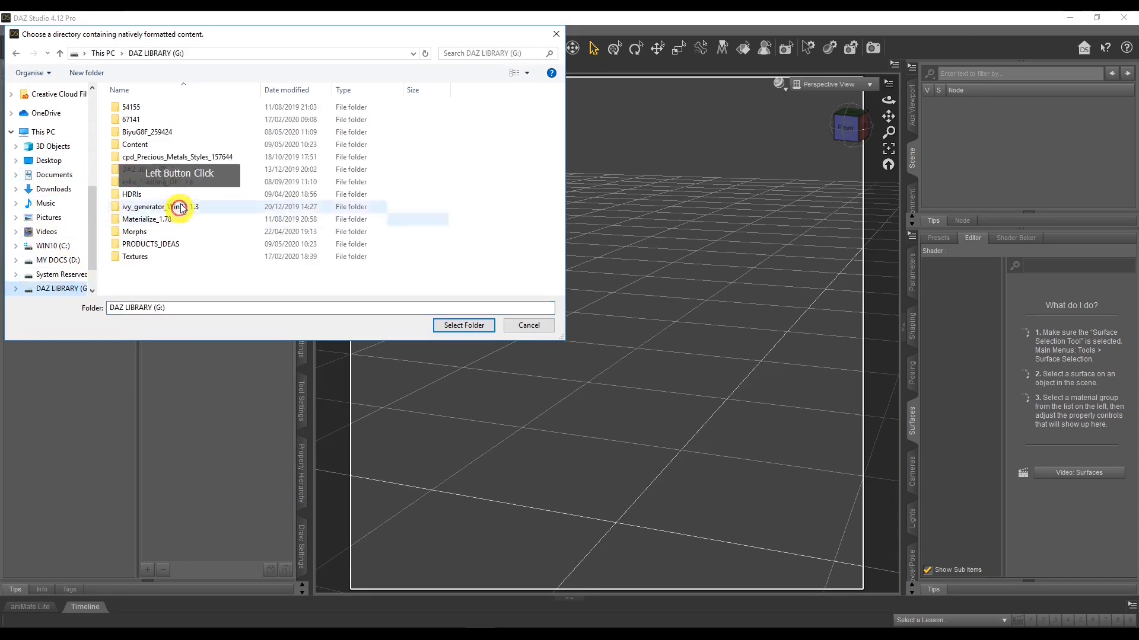
- Create a new folder named My Daz3D Library2 on the DAZ LIBRARY (G:) drive
left_click(95, 75)
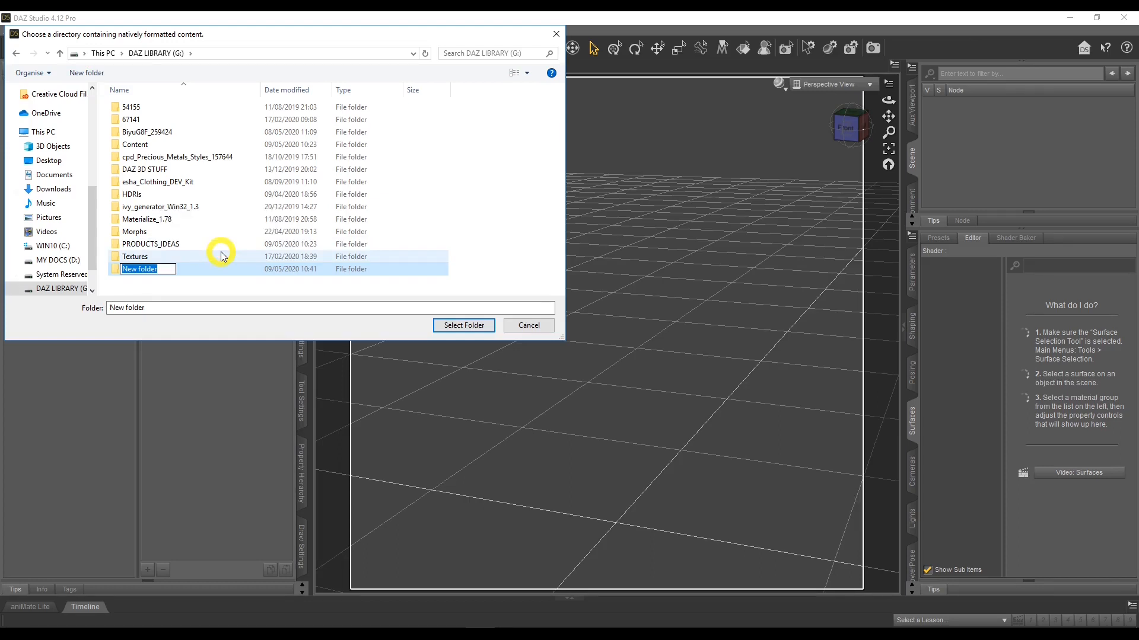
type("My Dac")
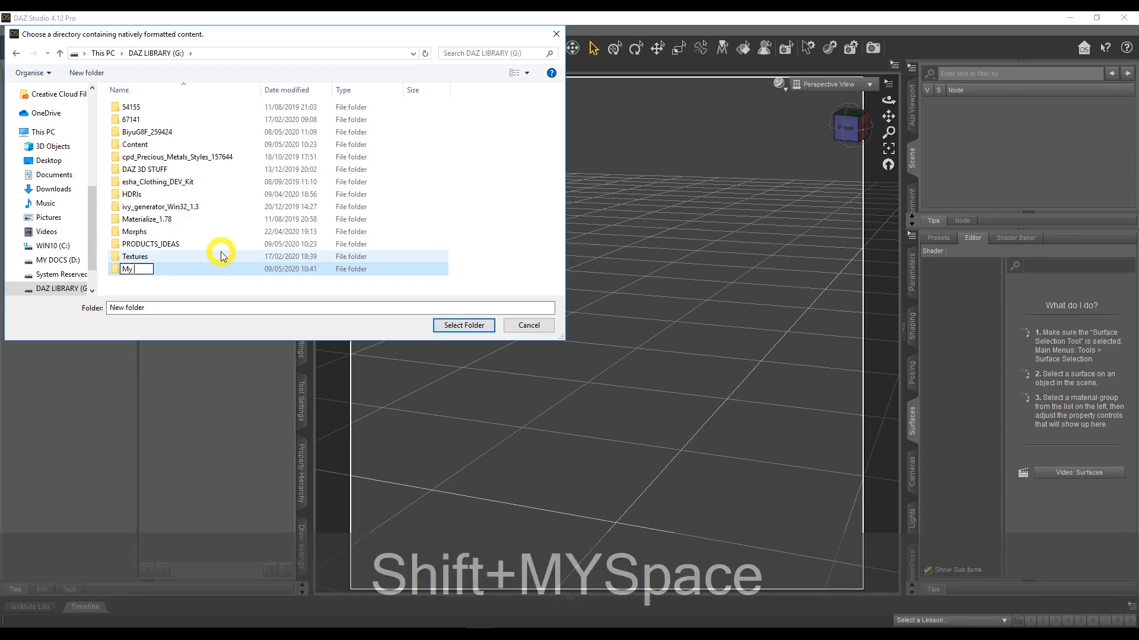
key("BackSpace")
type("z")
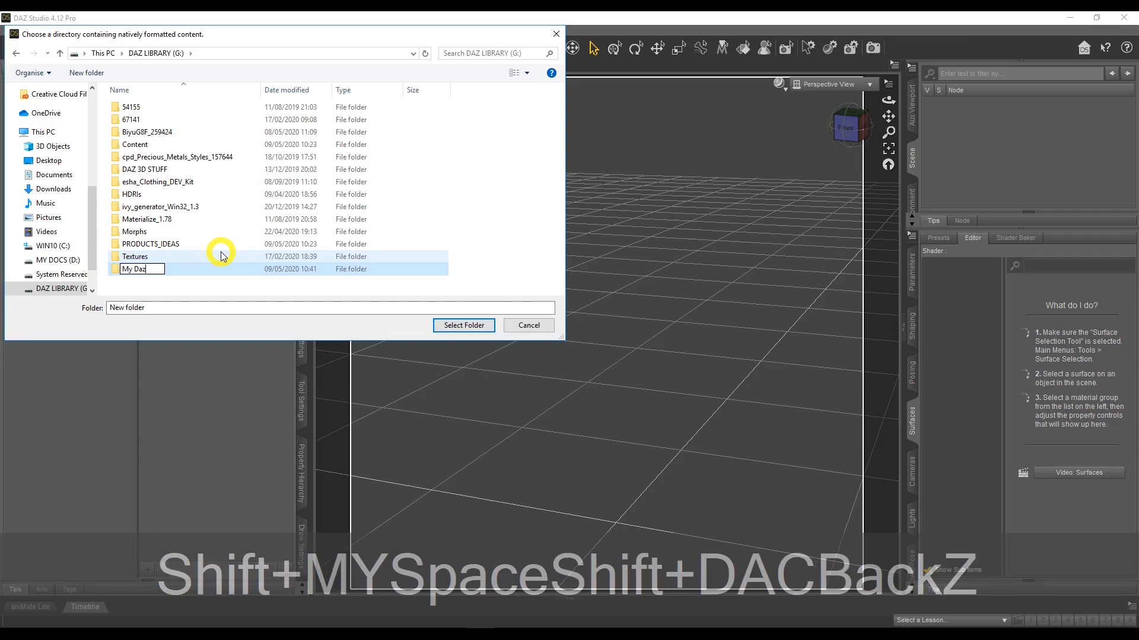
type("3D ")
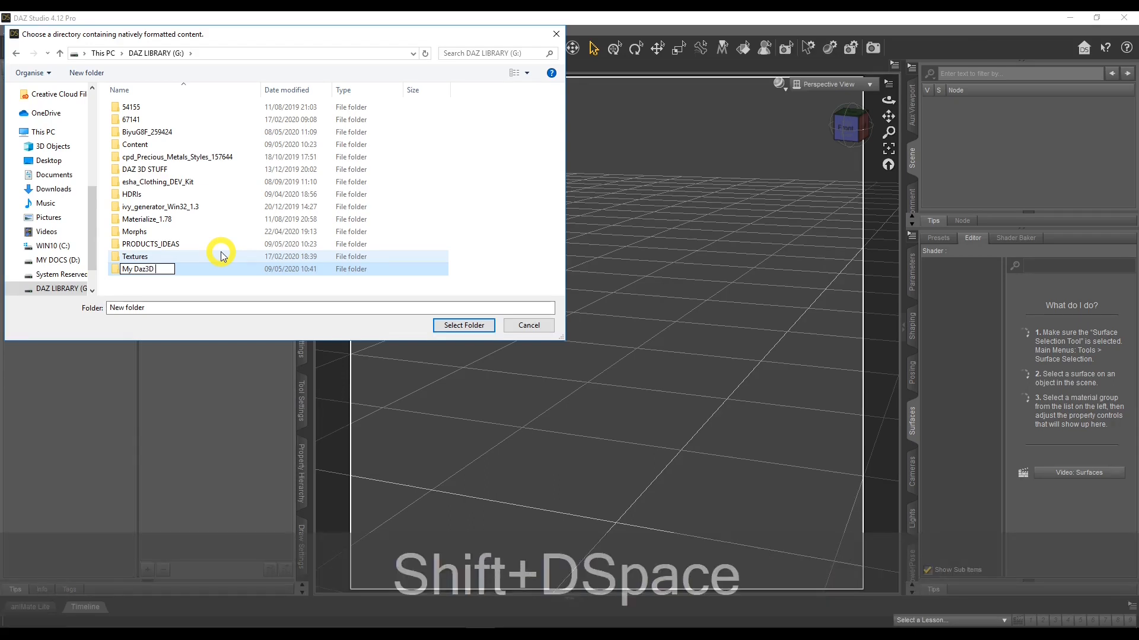
type("Libar")
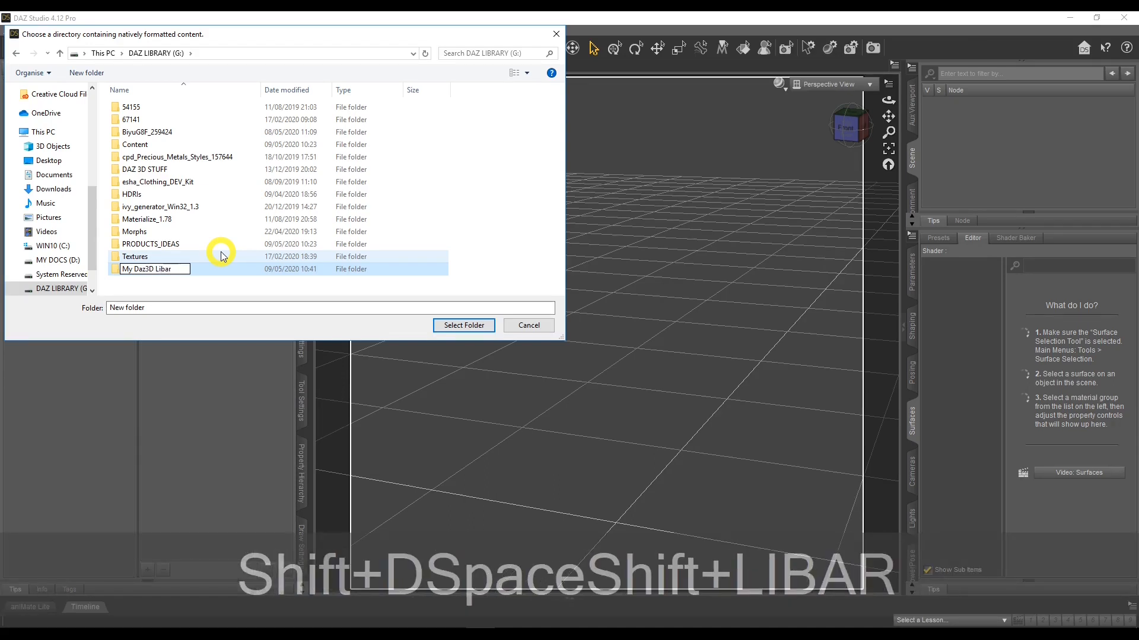
key("BackSpace")
key("BackSpace")
type("ray")
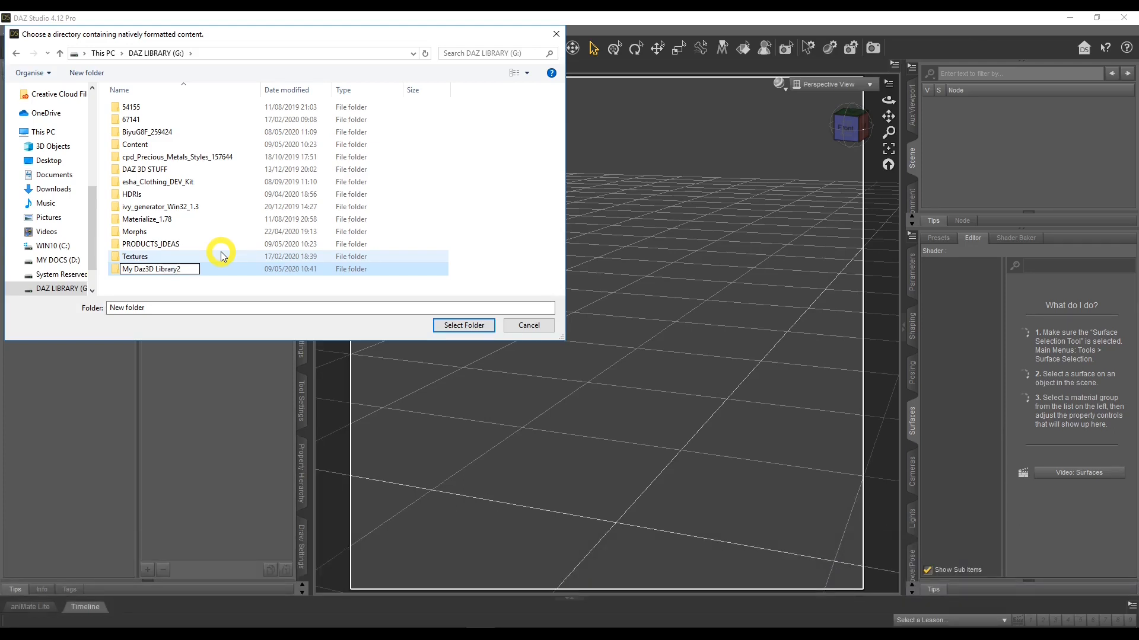
key("Return")
- Choose My Daz3D Library2 as the new base directory and select it under DAZ Studio Formats
left_click(221, 269)
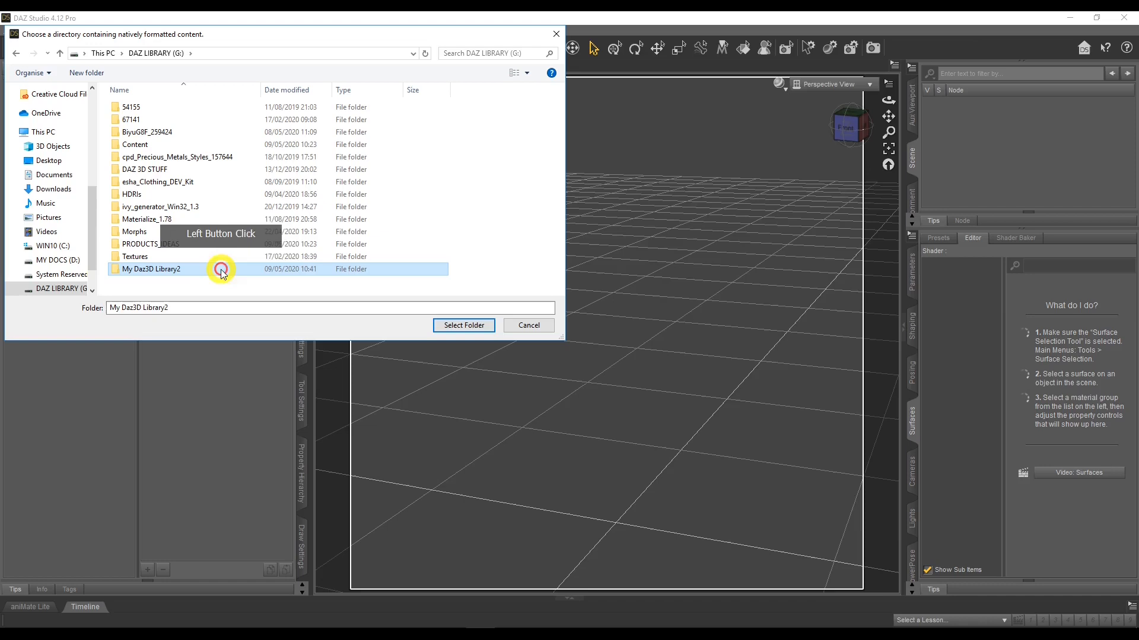
left_click(463, 325)
left_click(218, 214)
left_click(8, 87)
left_click(55, 172)
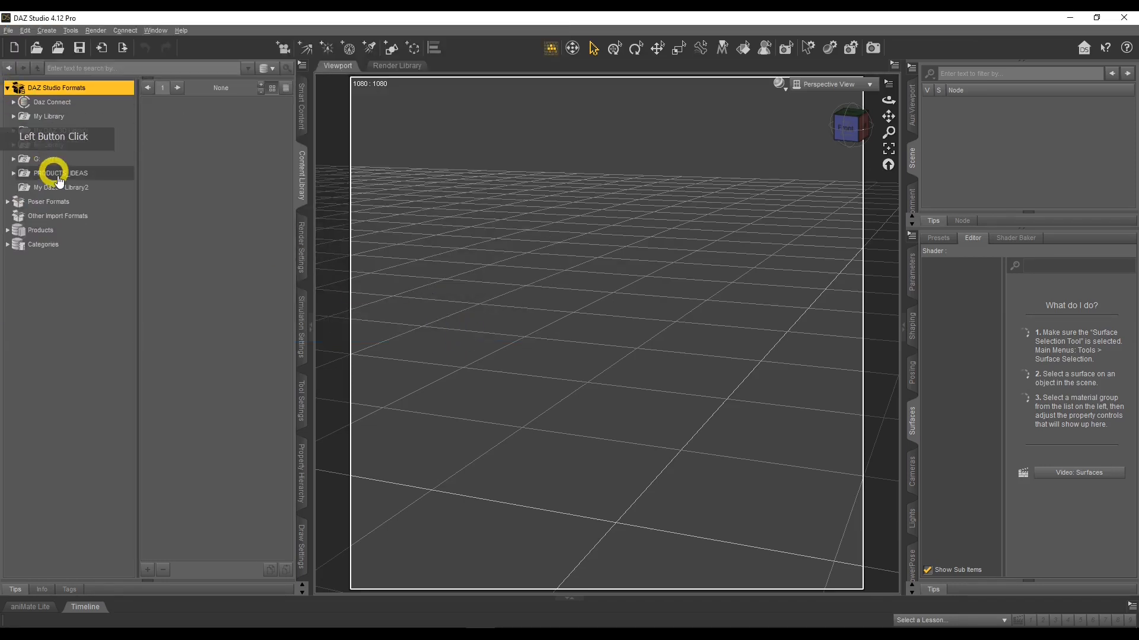
left_click(68, 191)
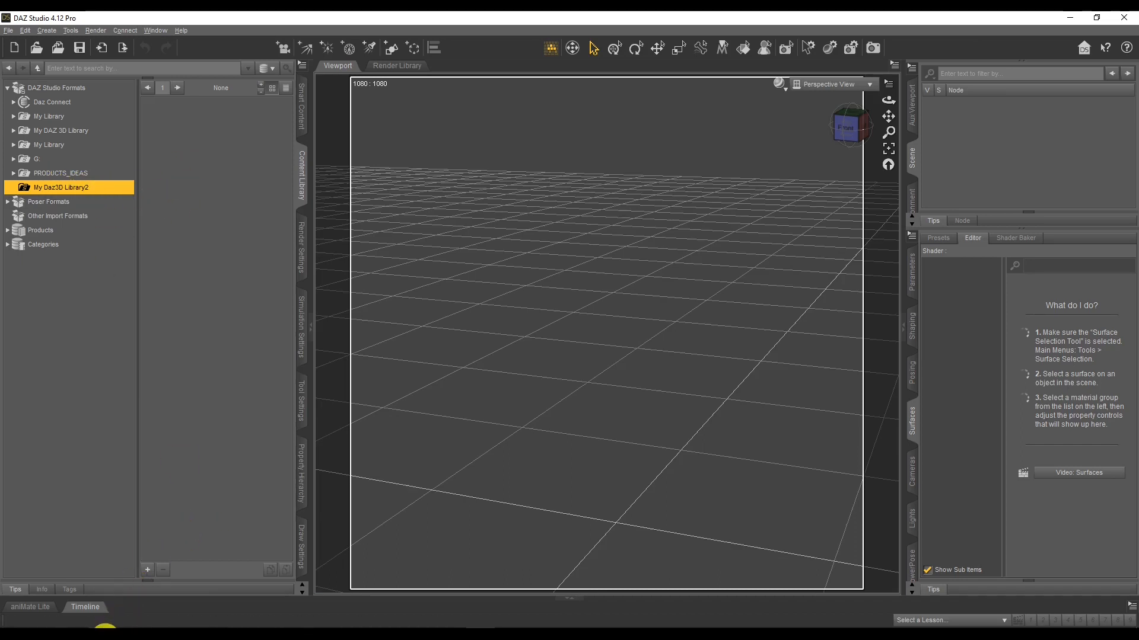
- Switch to DAZ LIBRARY (G:) in File Explorer and open the BiyuG8F_259424 product folder
left_click(119, 600)
left_click(85, 595)
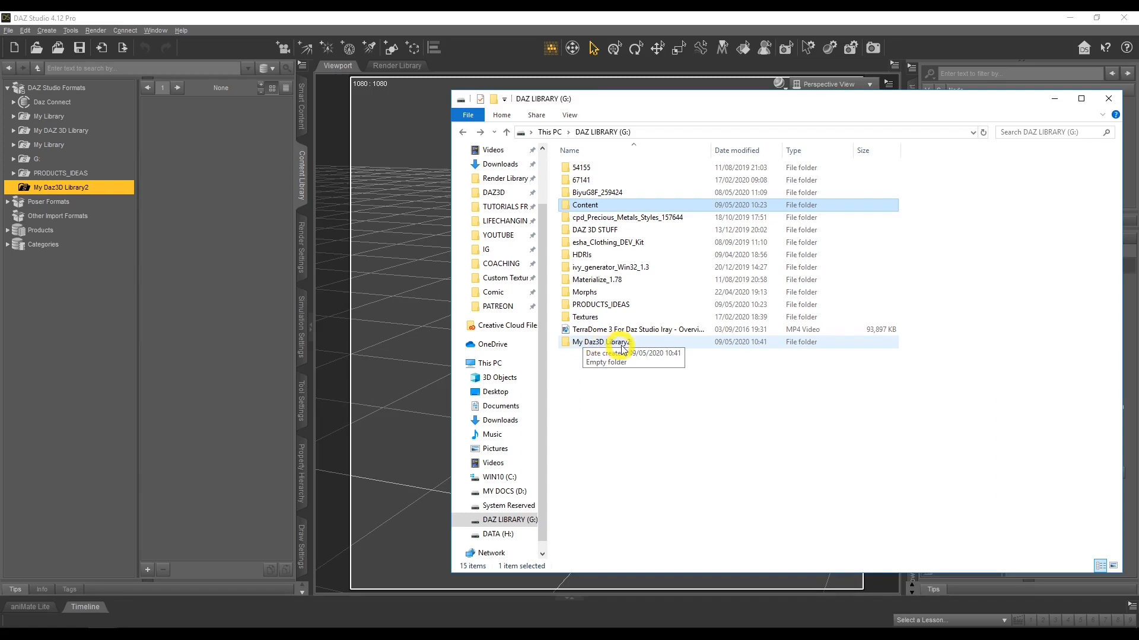
double_click(605, 197)
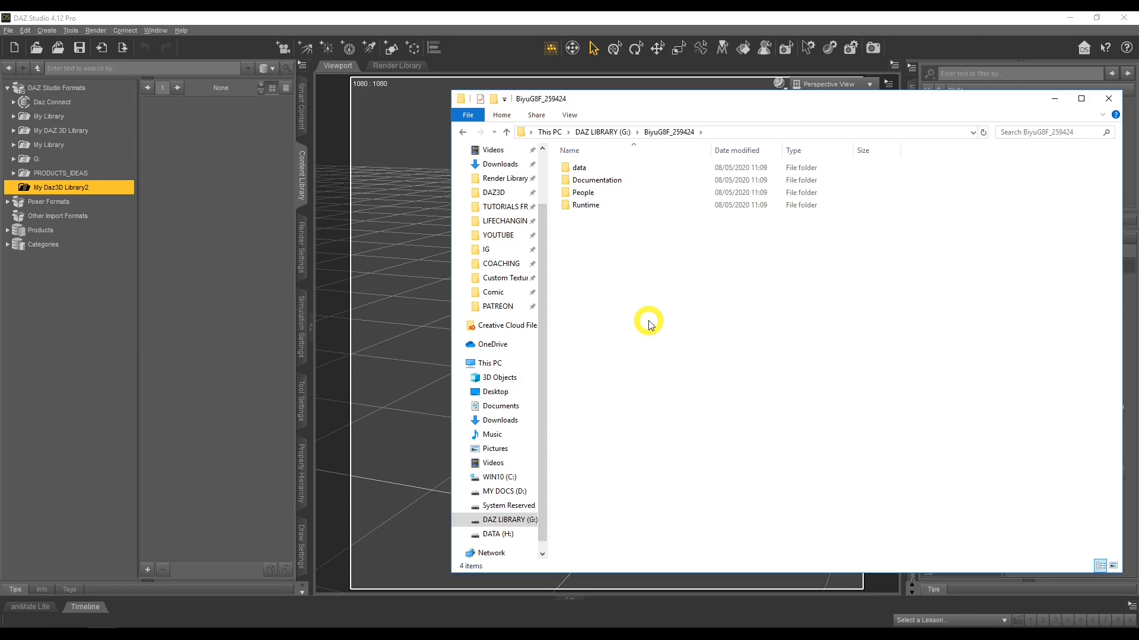
- Open the license text file in the product's Documentation folder
left_click_drag(660, 251, 617, 257)
left_click(611, 183)
left_click(611, 182)
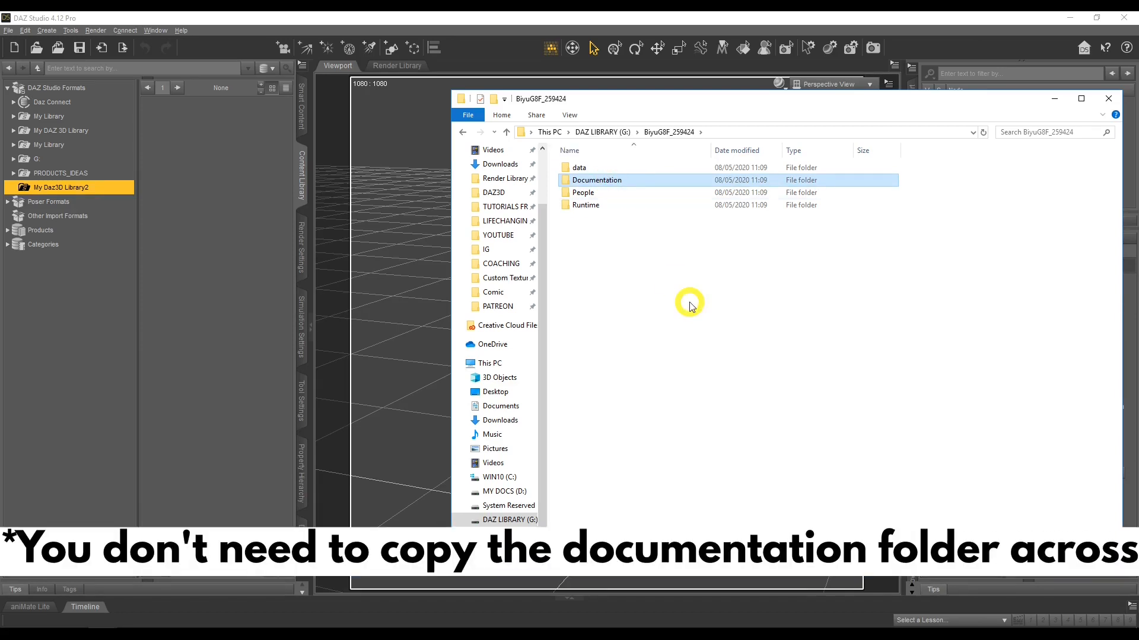
double_click(618, 183)
double_click(580, 181)
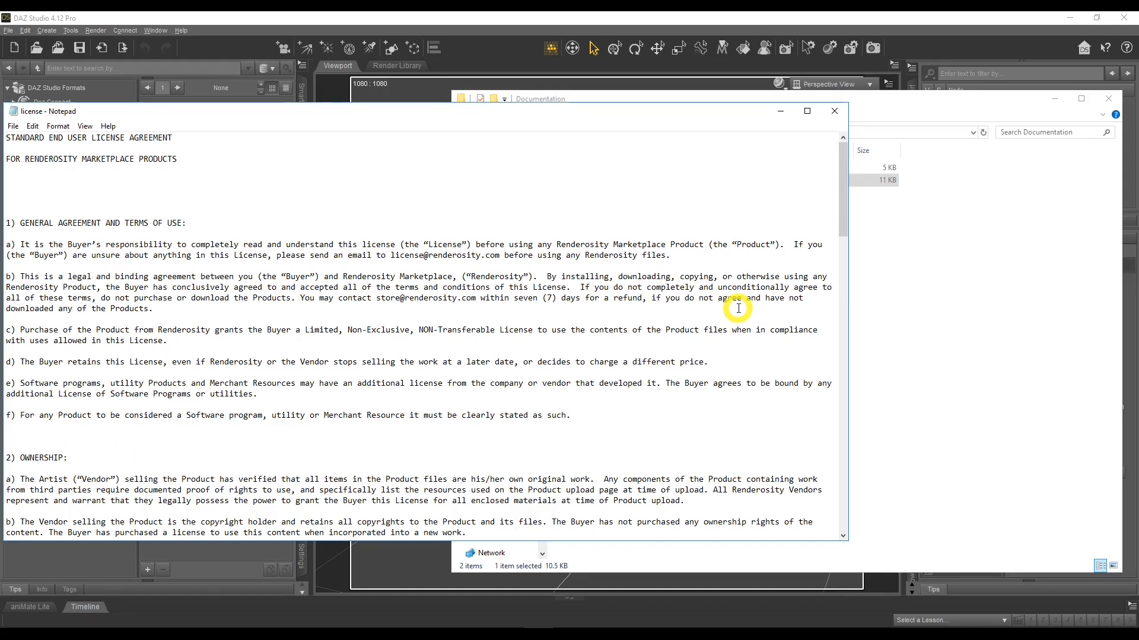
- Close the license text and read the BiyuReadMe text file in the Documentation folder
left_click(834, 111)
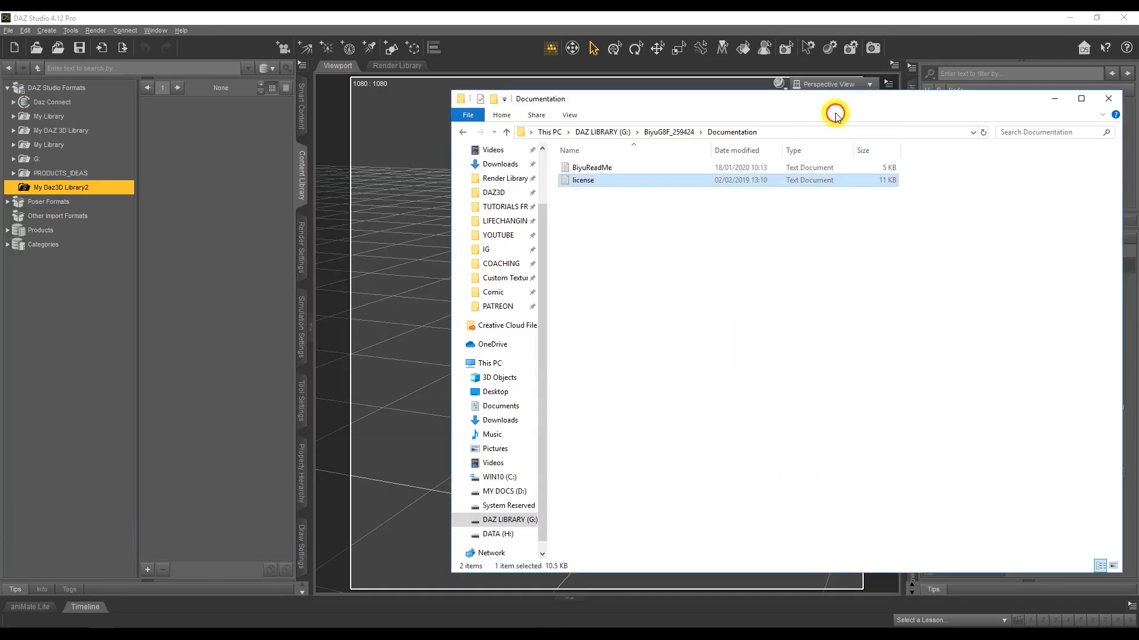
left_click(597, 169)
double_click(598, 169)
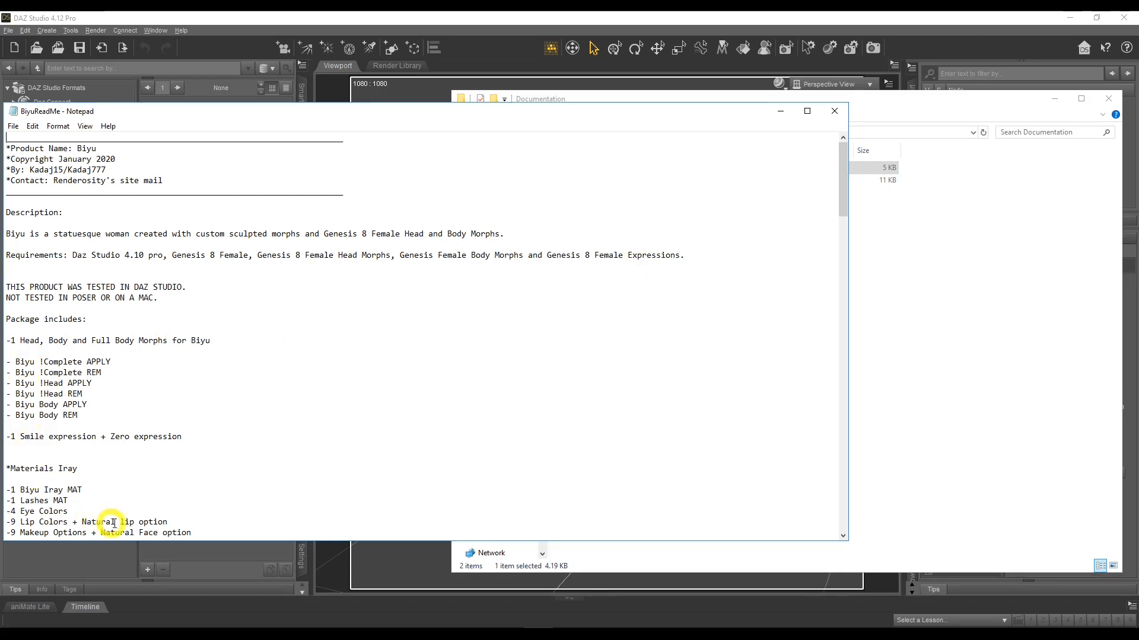
left_click(834, 111)
left_click(635, 167)
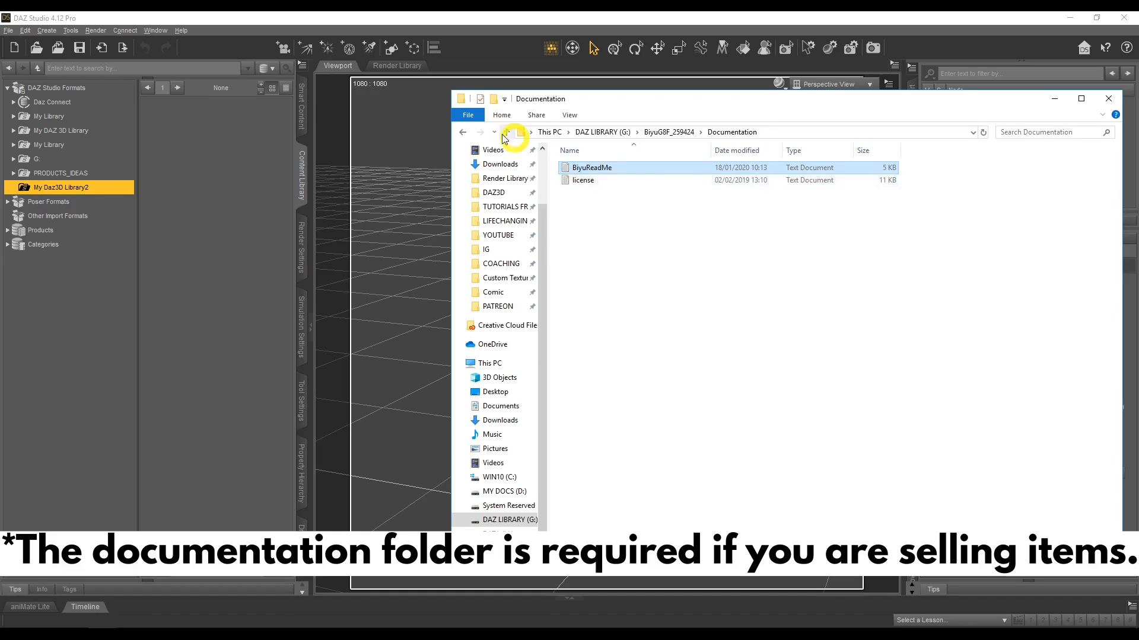
- Copy the data, Documentation, People and Runtime folders from BiyuG8F_259424 into My Daz3D Library2 on the G: drive
left_click(463, 132)
left_click(660, 234)
left_click_drag(674, 247, 579, 171)
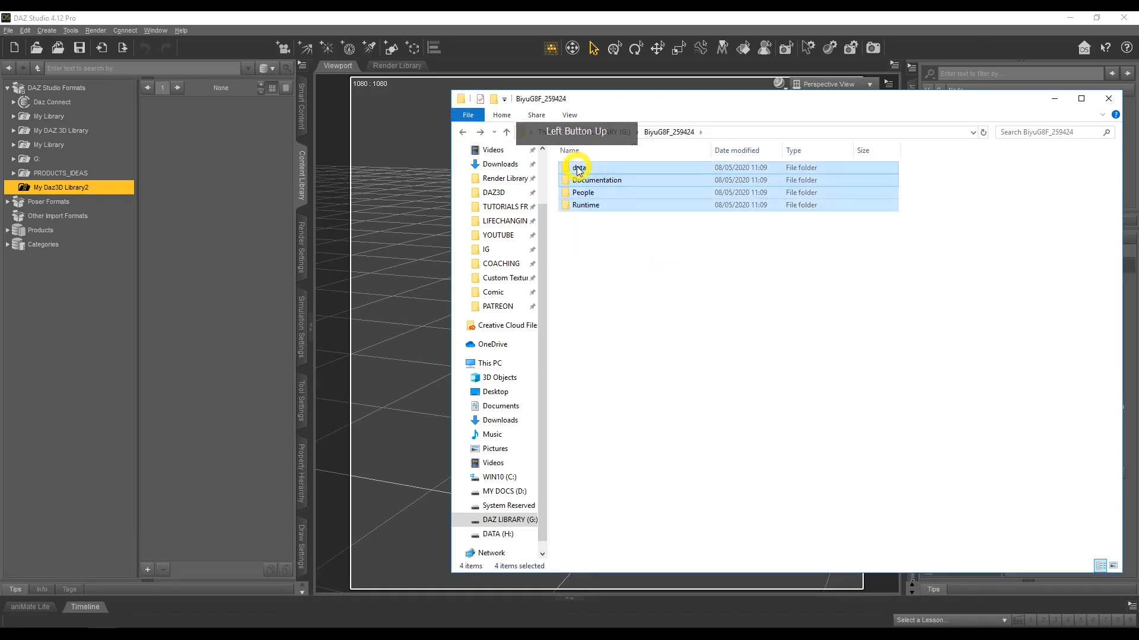
right_click(579, 170)
left_click(616, 267)
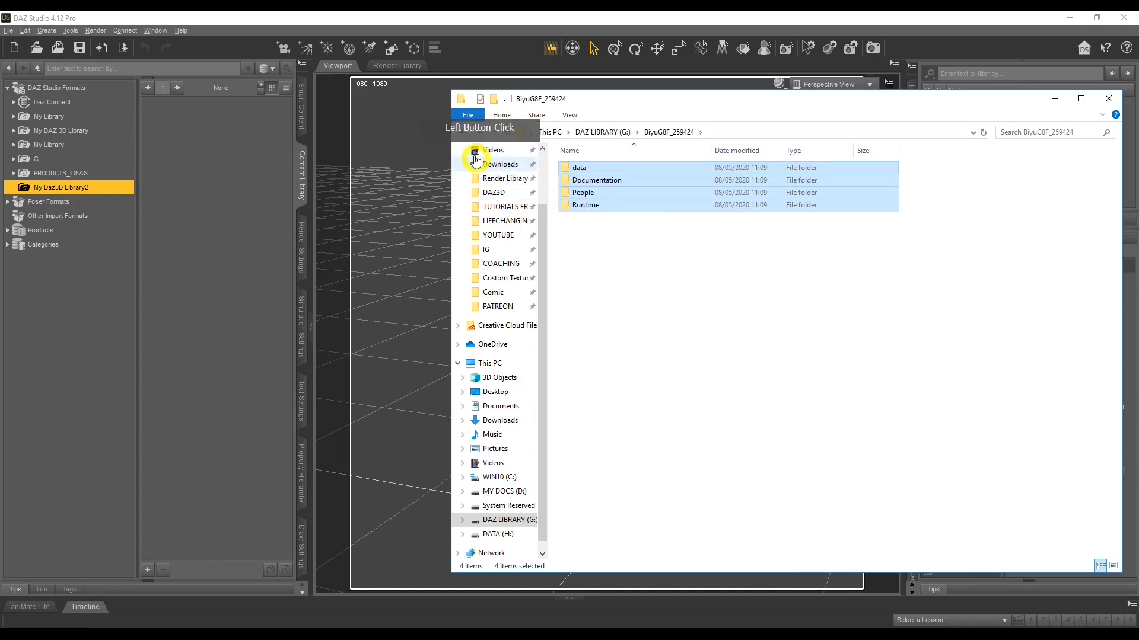
left_click(506, 132)
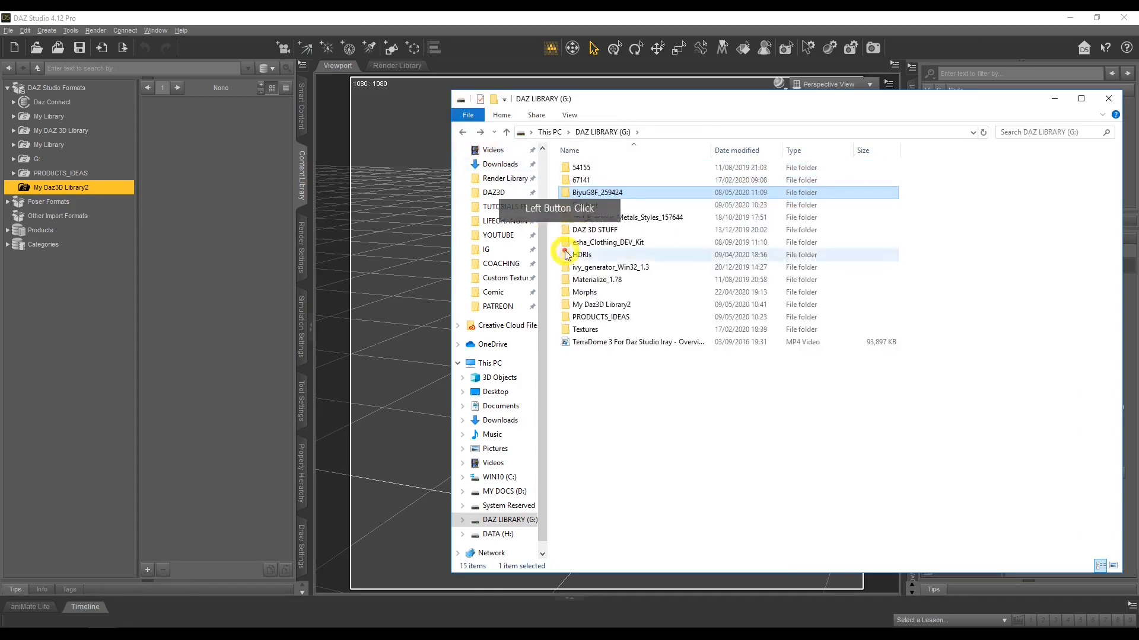
double_click(602, 305)
right_click(628, 261)
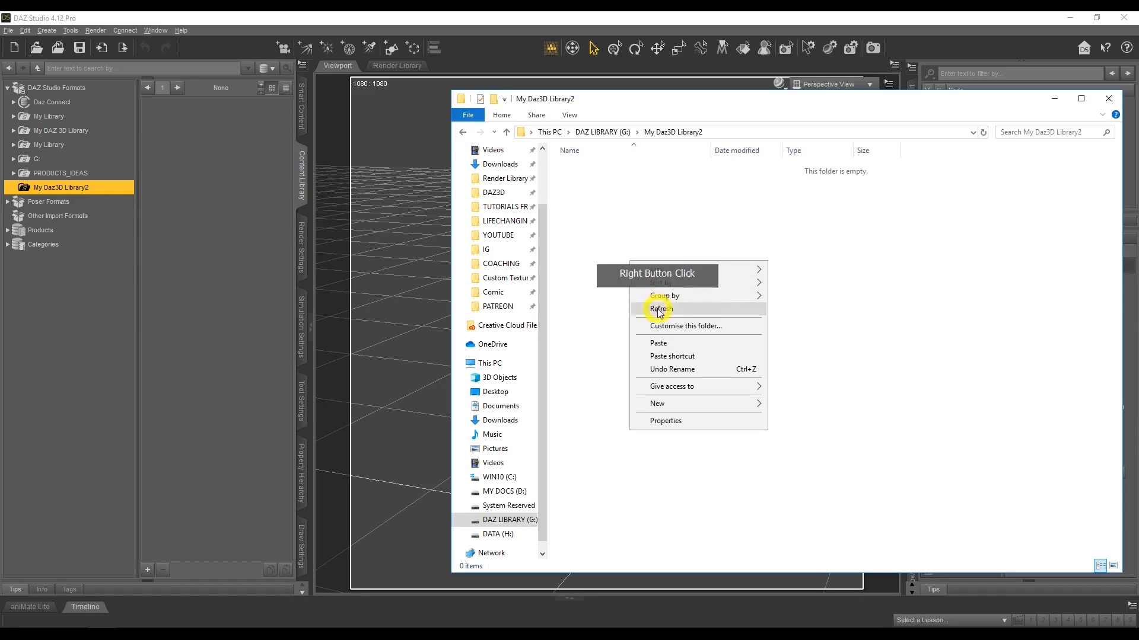
left_click(675, 344)
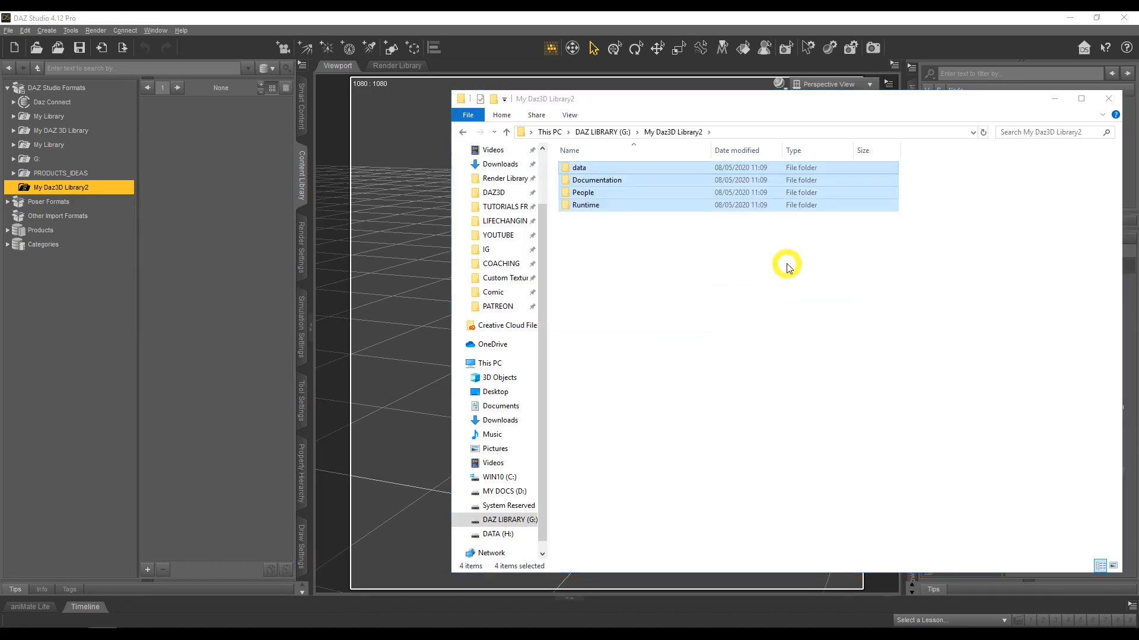
left_click(704, 295)
- Switch to DAZ Studio, refresh the DAZ Studio Formats directories and show their list
left_click(98, 124)
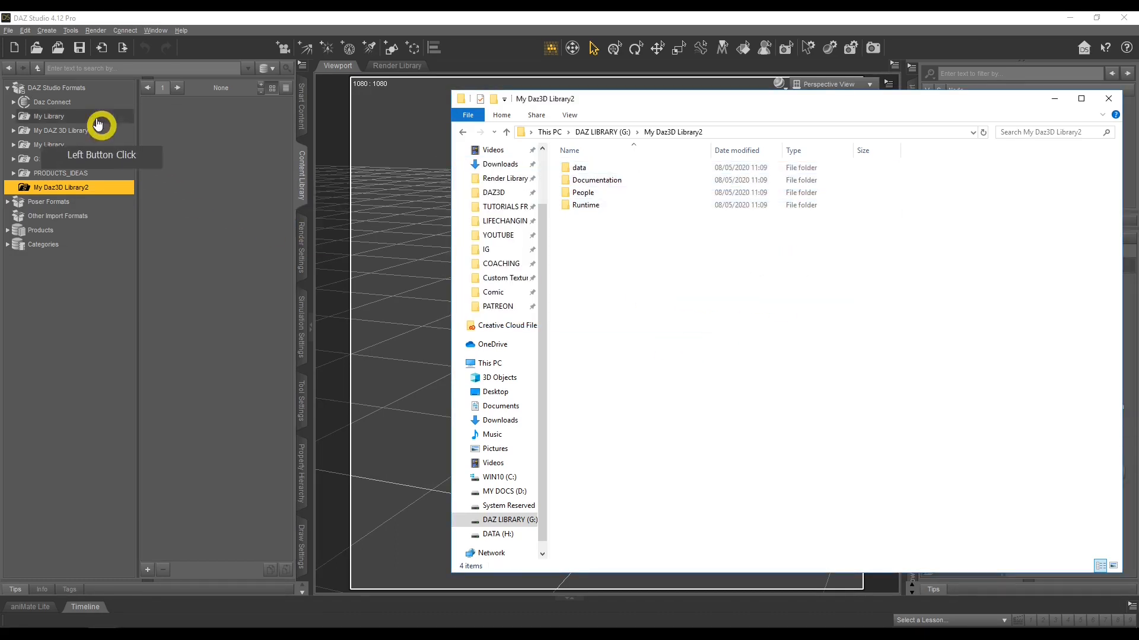
right_click(68, 88)
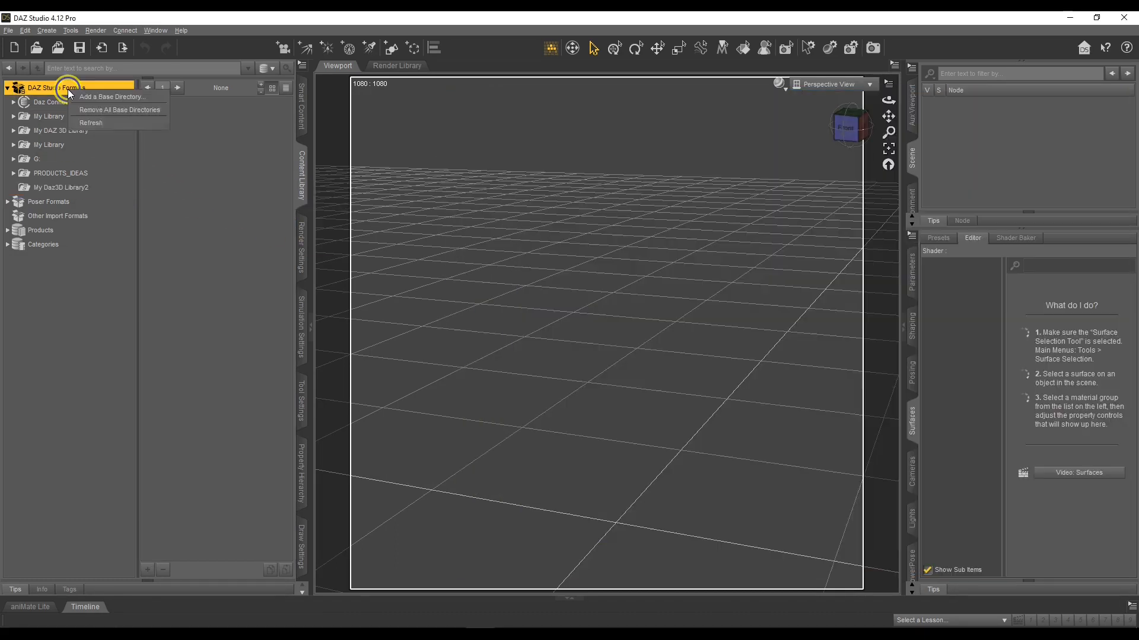
left_click(84, 122)
left_click(7, 88)
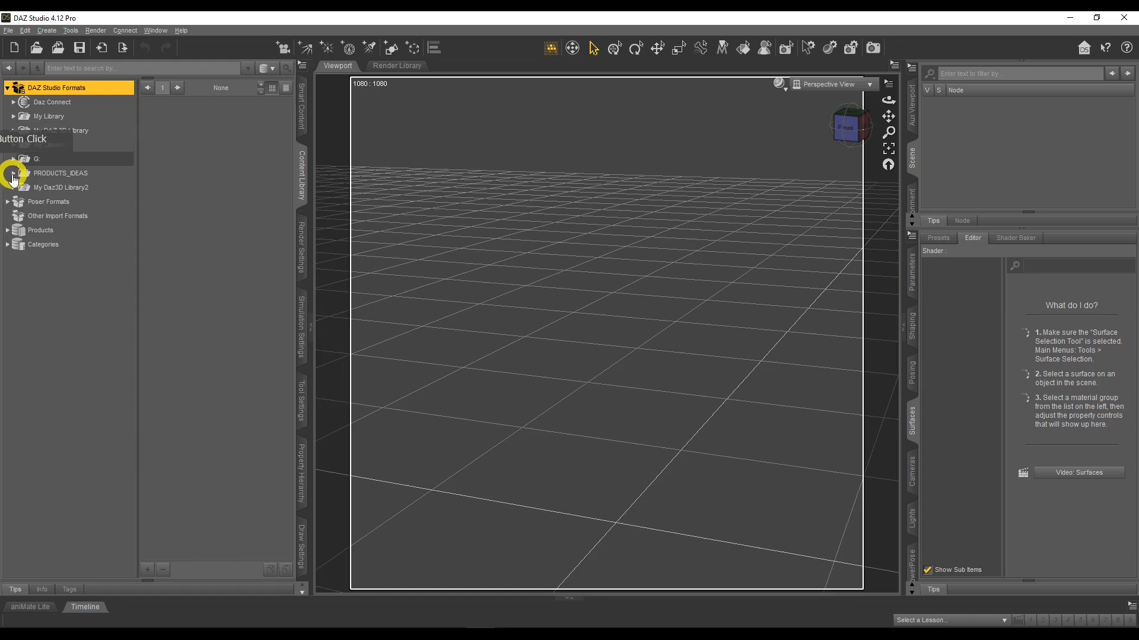
- Browse My Daz3D Library2 down through People and Genesis 8 Female to its Characters folder
left_click(13, 188)
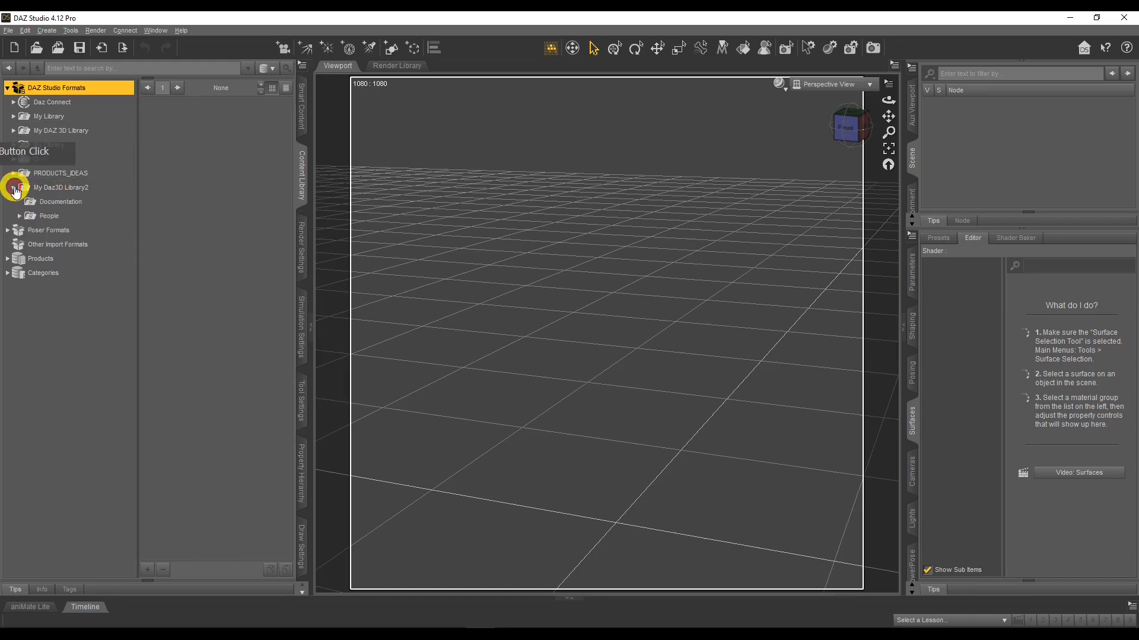
left_click(56, 217)
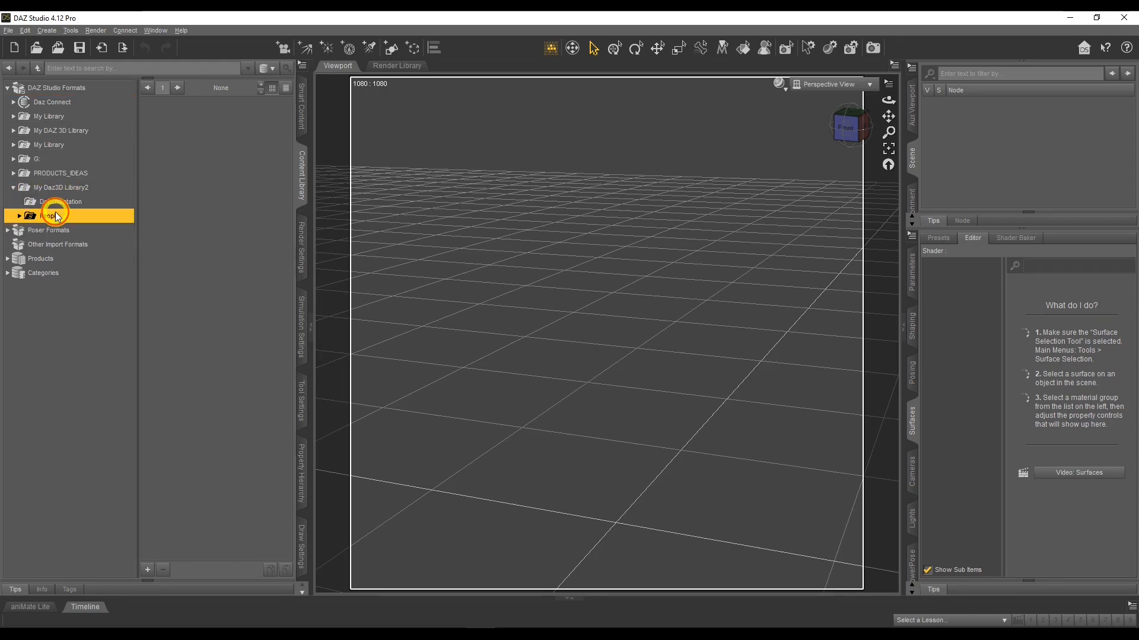
left_click(62, 230)
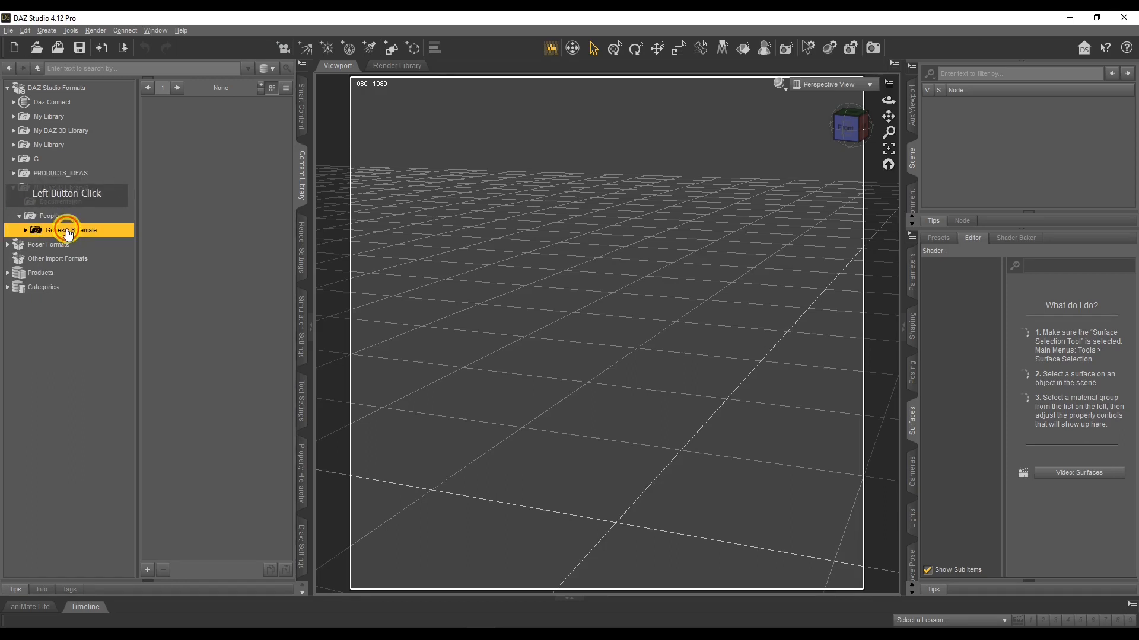
left_click(65, 245)
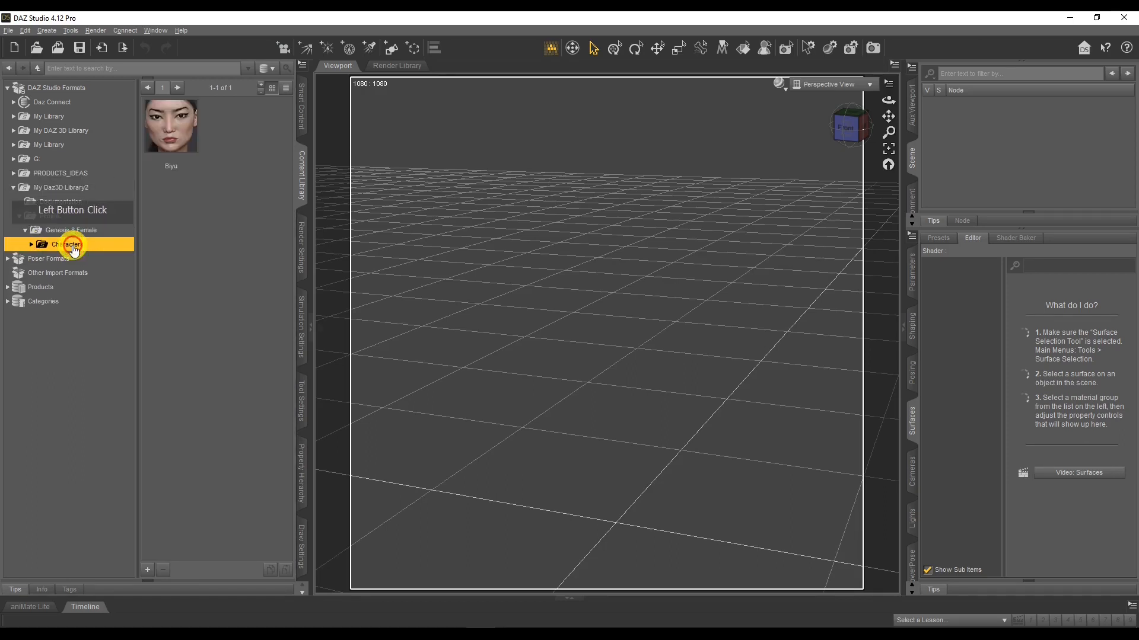
left_click(170, 140)
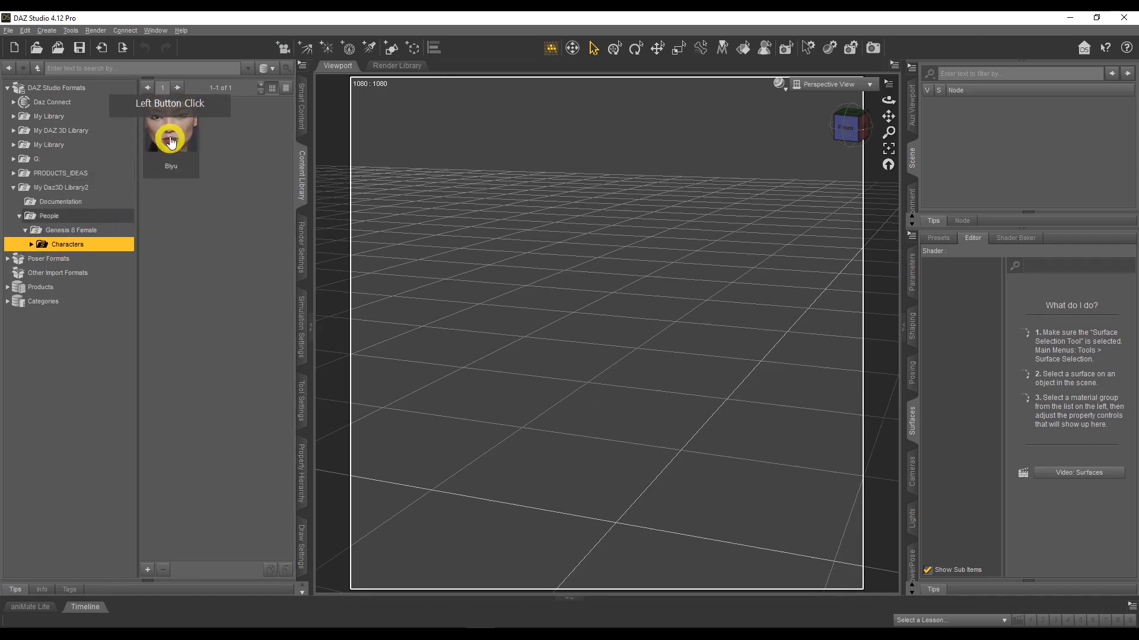
- Expand the Characters folder down to Biyu and view its character presets and Biyu Expression contents
left_click(32, 245)
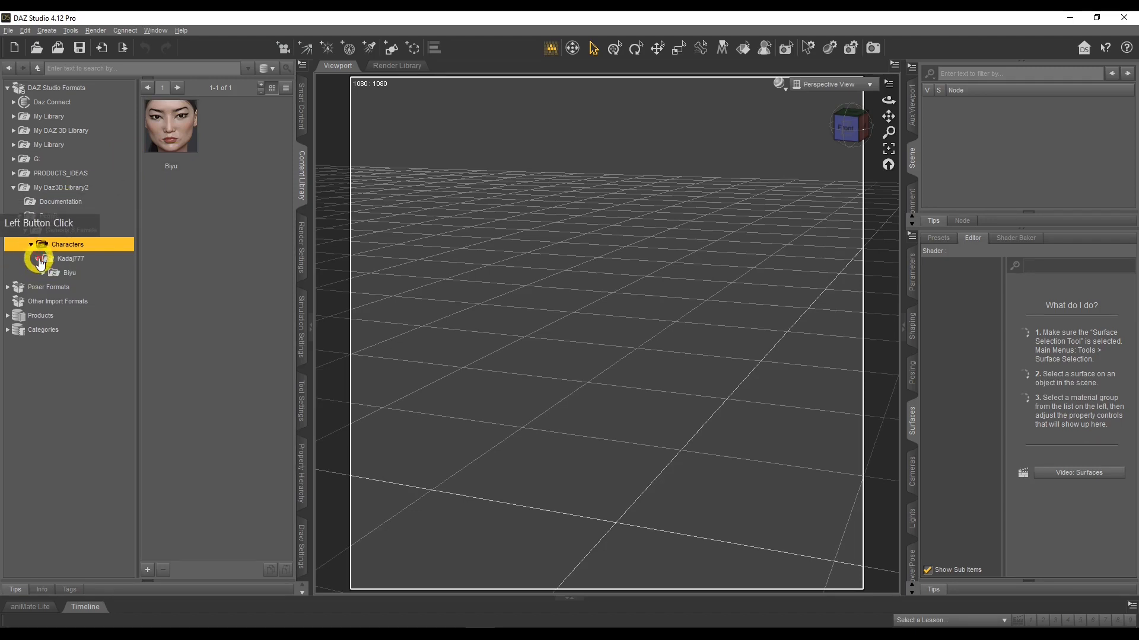
left_click(43, 274)
left_click(77, 287)
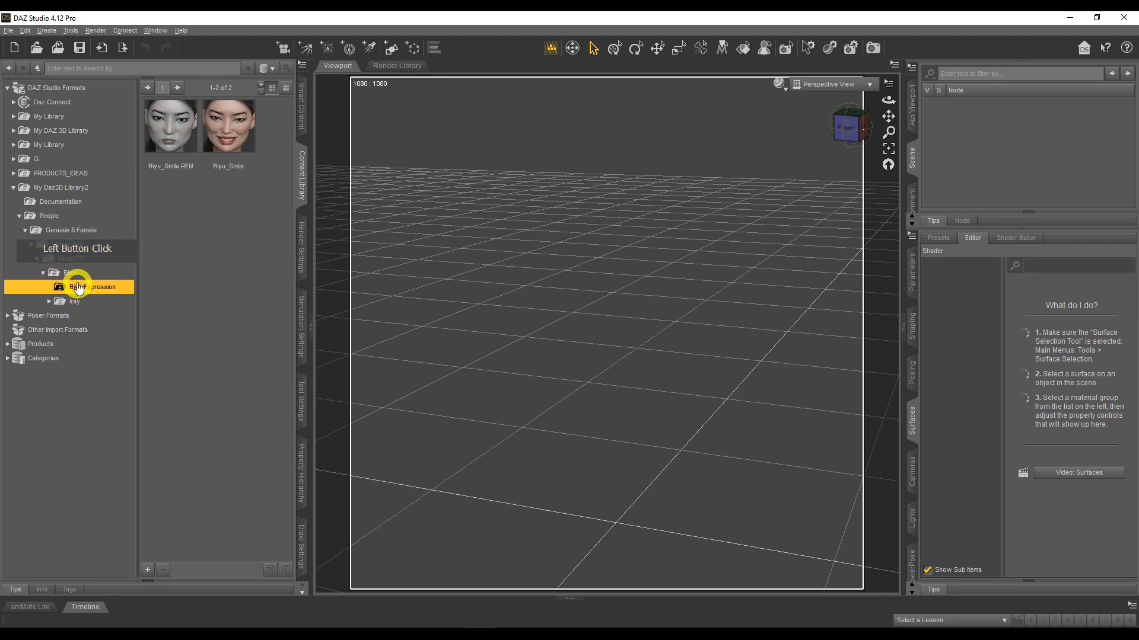
left_click(74, 273)
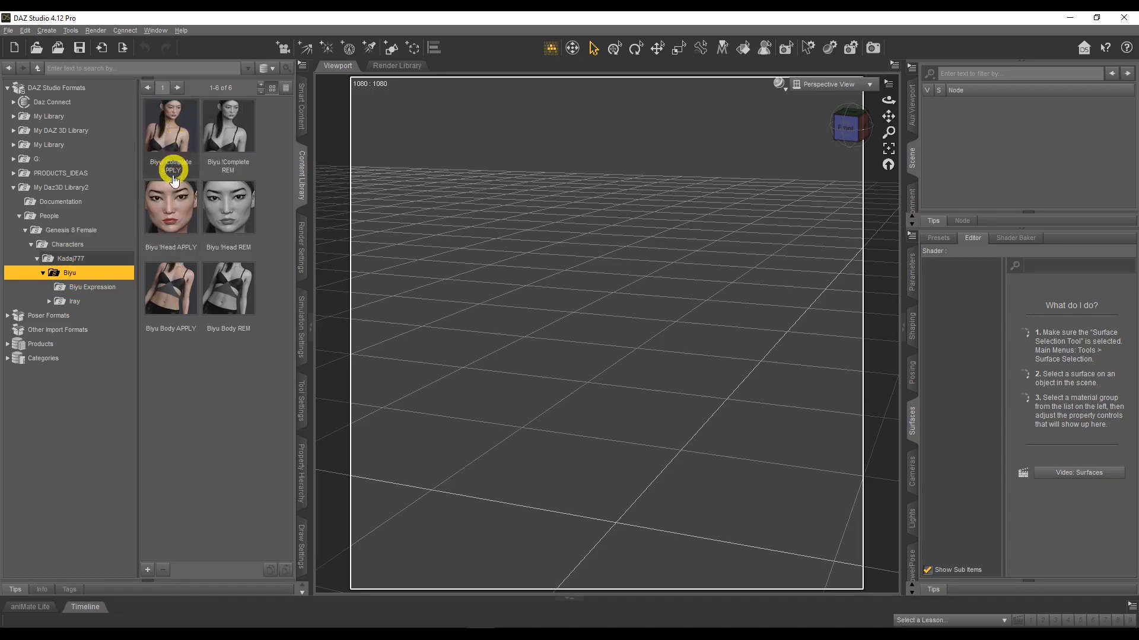
left_click(92, 287)
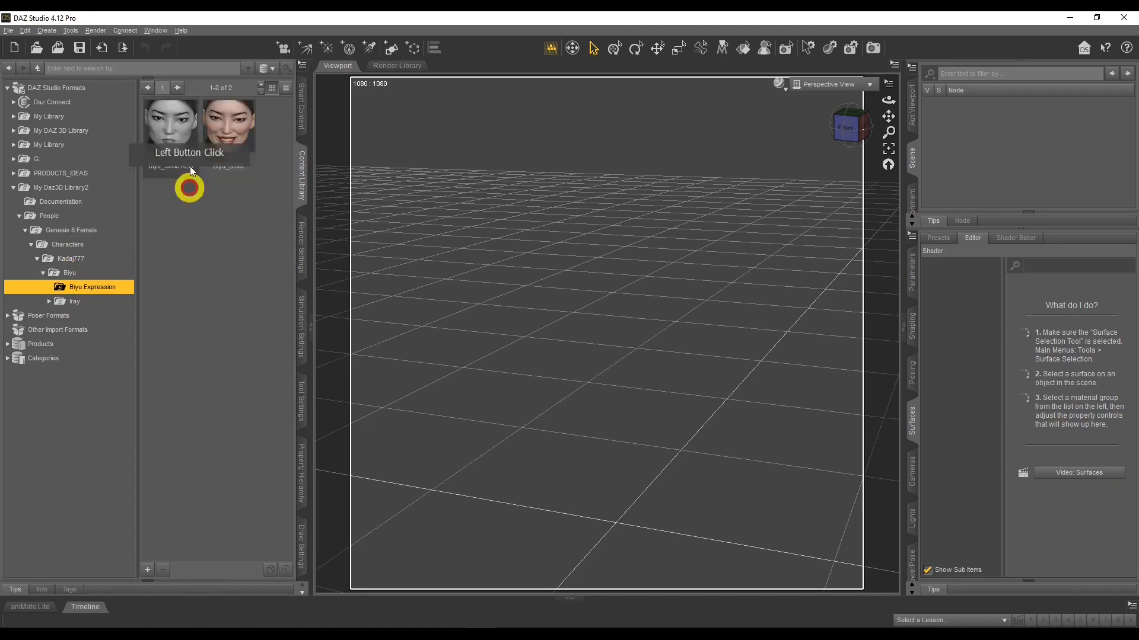
- Look through Biyu's Iray materials, including the Eyes, Lips and Makeup subfolders, and return to People
left_click(51, 303)
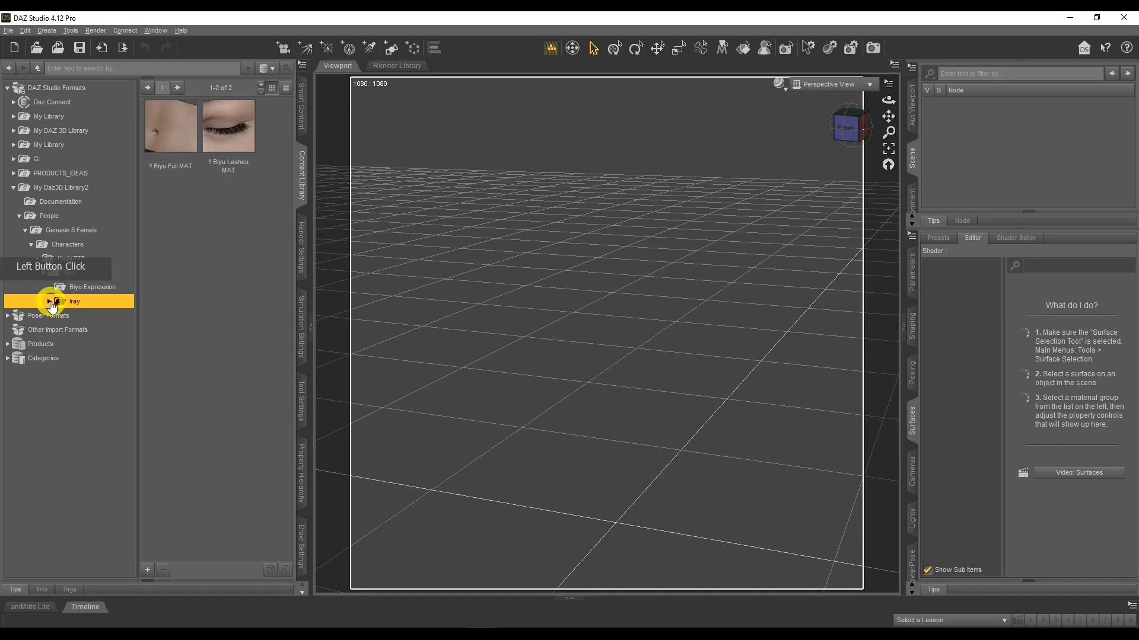
left_click(50, 303)
left_click(72, 316)
left_click(83, 330)
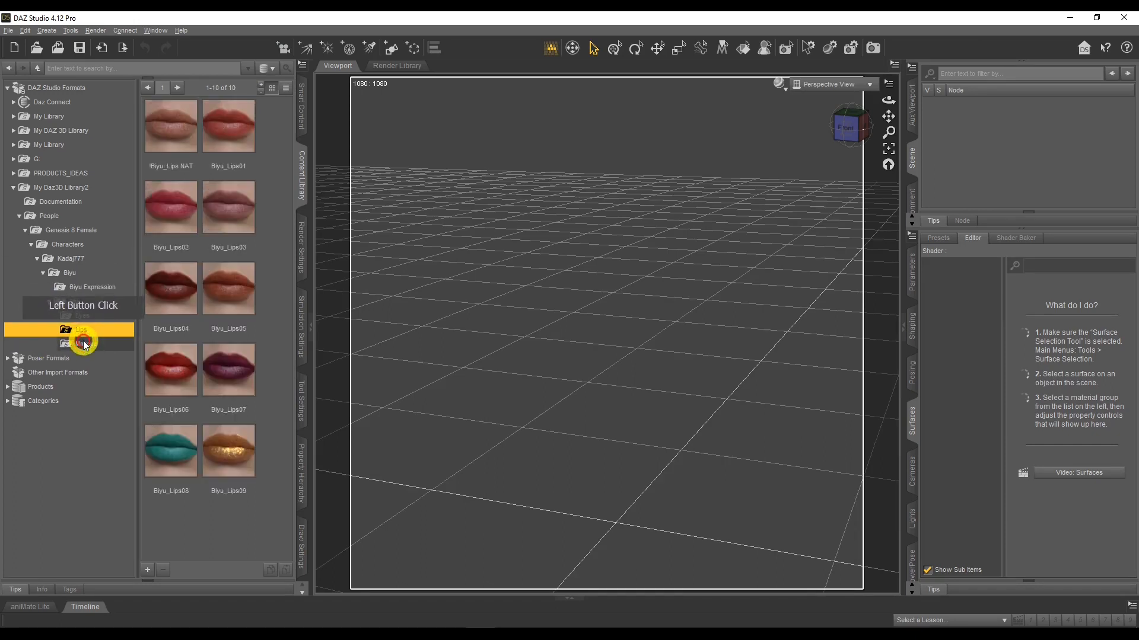
left_click(83, 344)
left_click(57, 217)
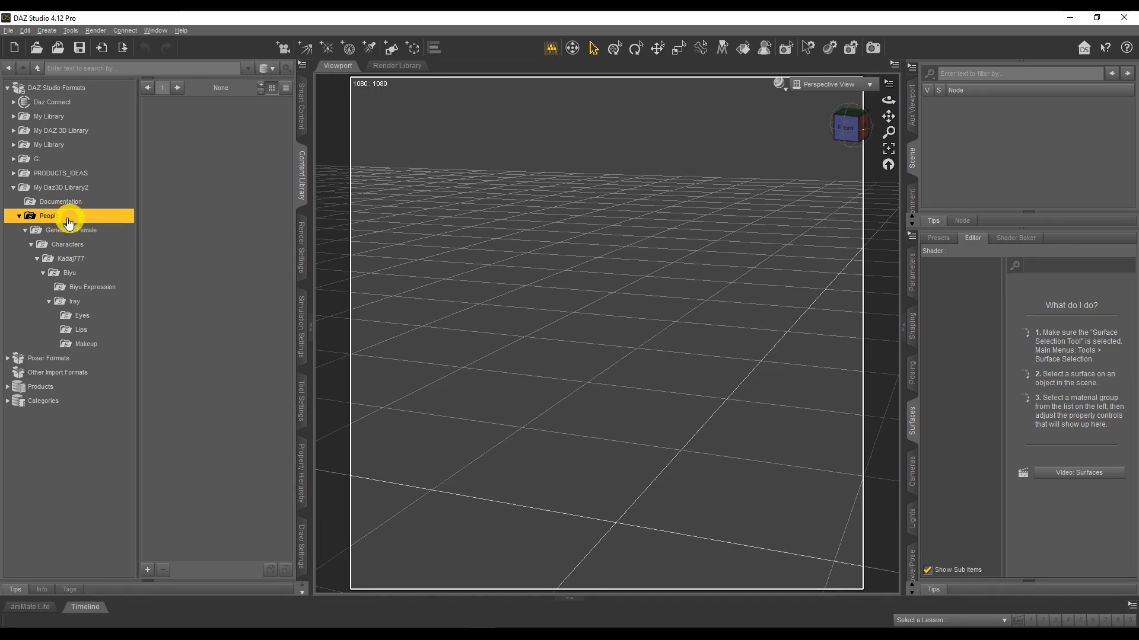
- Browse the G: library down through People and Genesis 8 Female to examine its Characters content
left_click(13, 159)
scroll(50, 267, "down", 12)
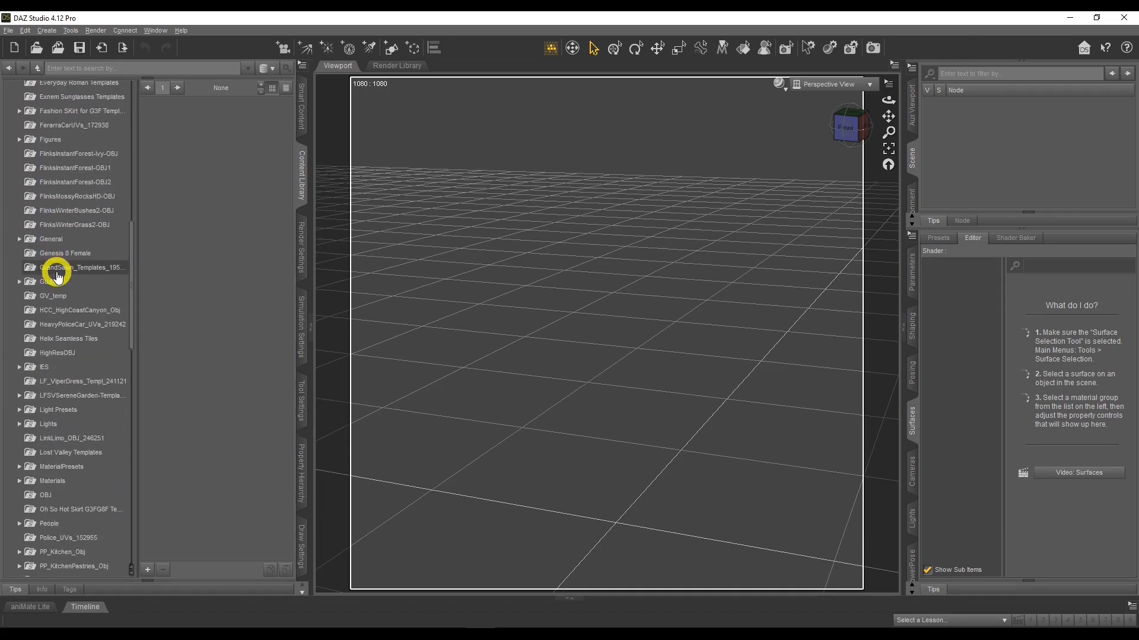
scroll(58, 277, "down", 7)
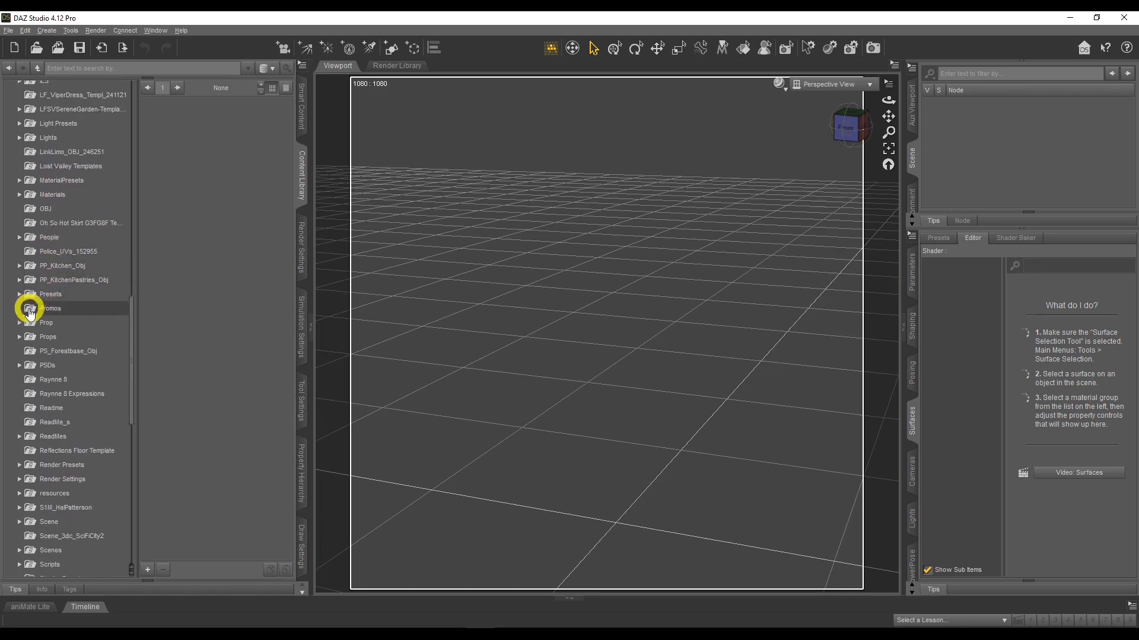
left_click(19, 237)
scroll(80, 397, "down", 3)
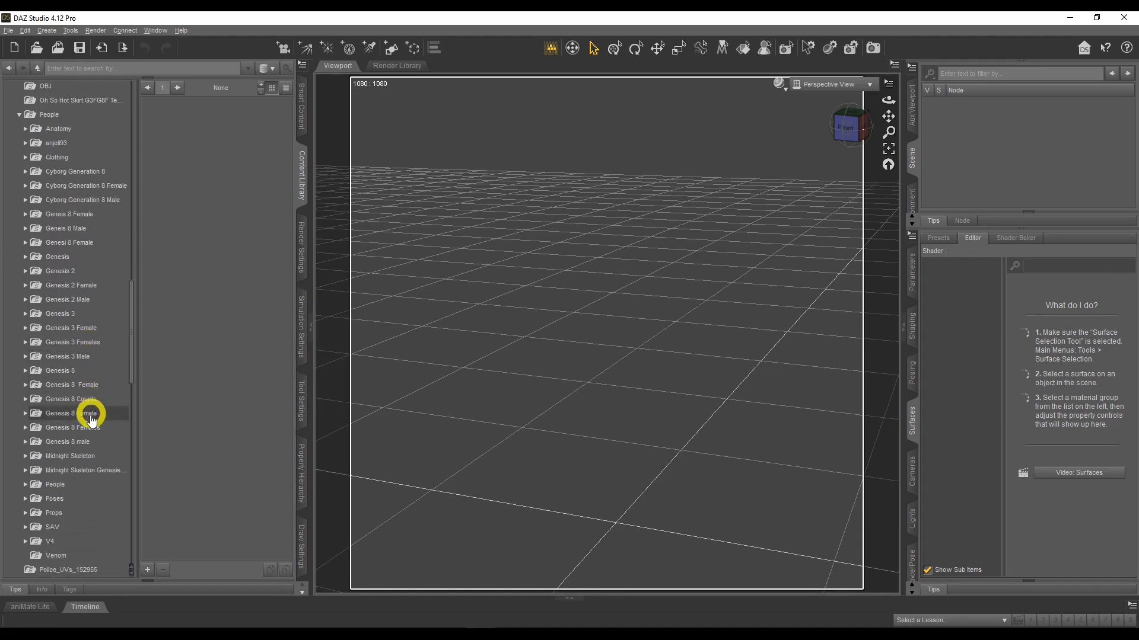
left_click(89, 428)
left_click(25, 414)
left_click(66, 499)
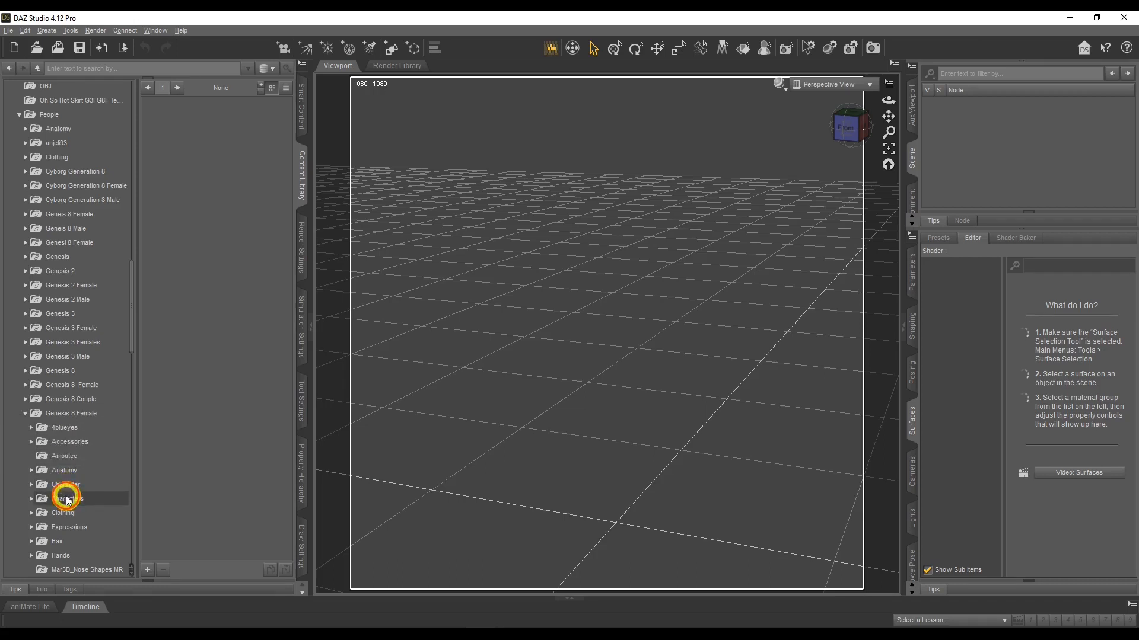
left_click(225, 322)
left_click_drag(288, 107, 292, 76)
- Collapse the G: library in the content tree
scroll(98, 166, "up", 10)
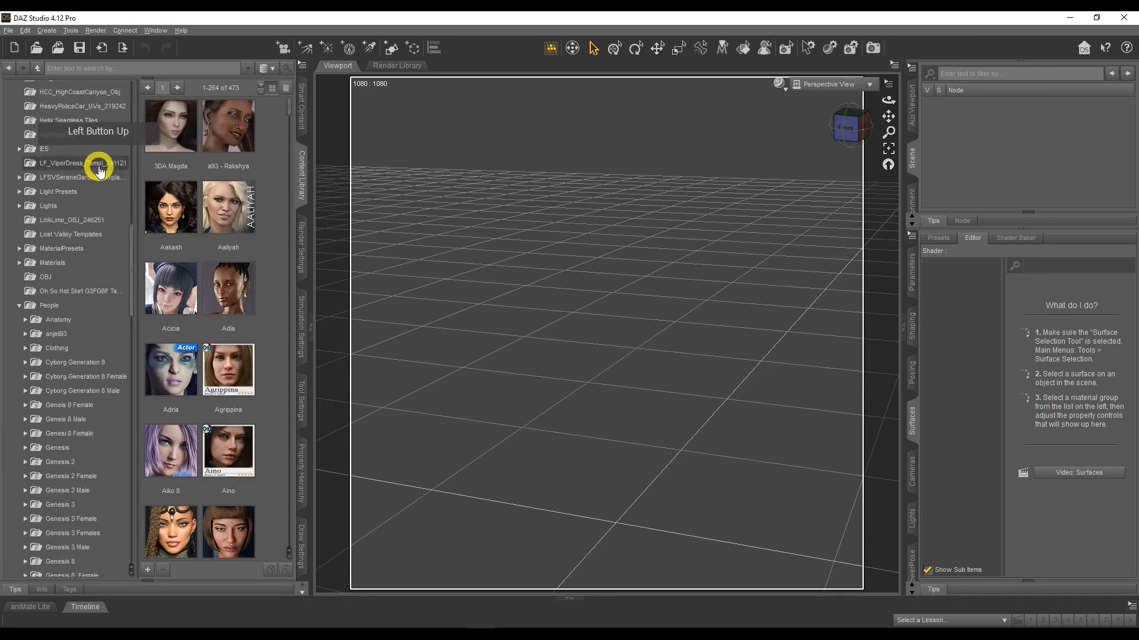
scroll(106, 189, "up", 6)
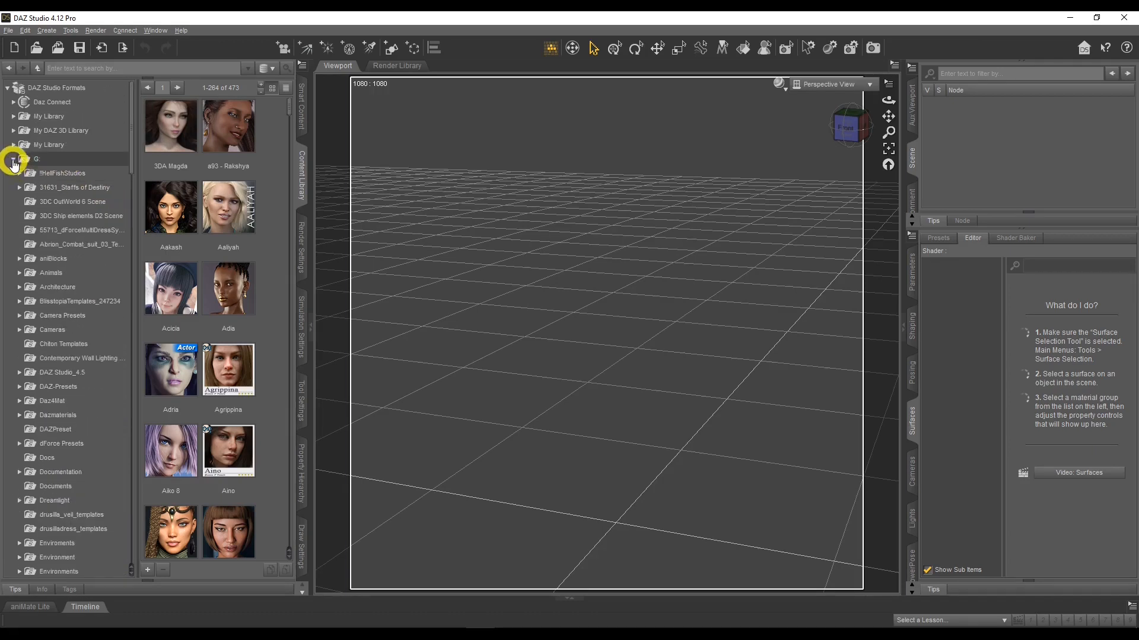
left_click(13, 160)
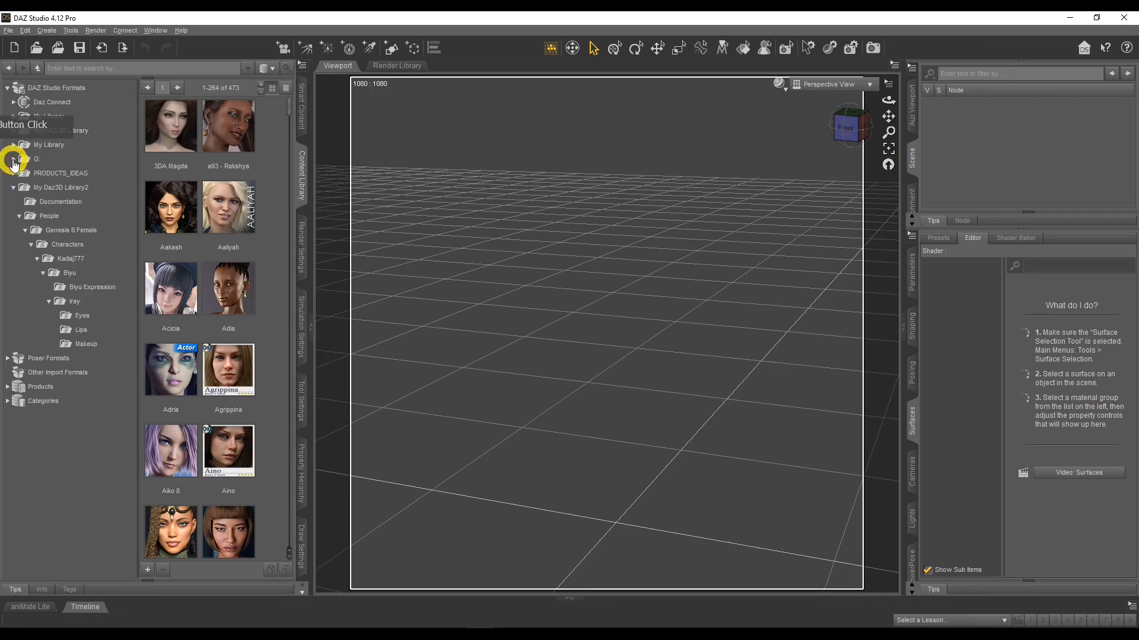
- Remove the My Daz3D Library2 base directory and expand DAZ Studio Formats again
left_click(68, 189)
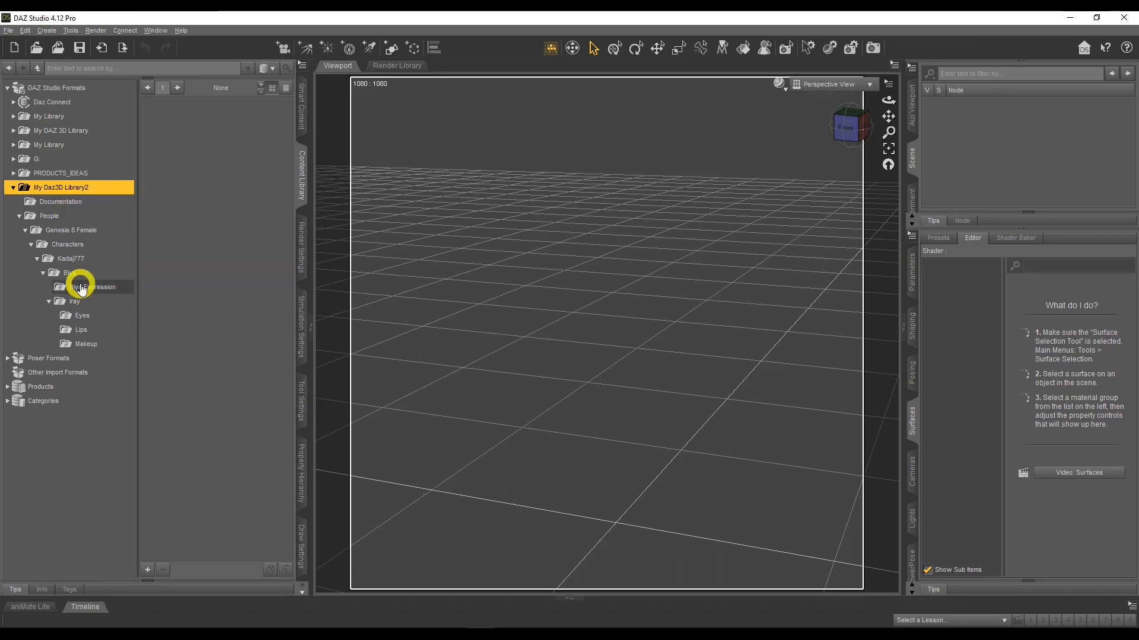
right_click(75, 189)
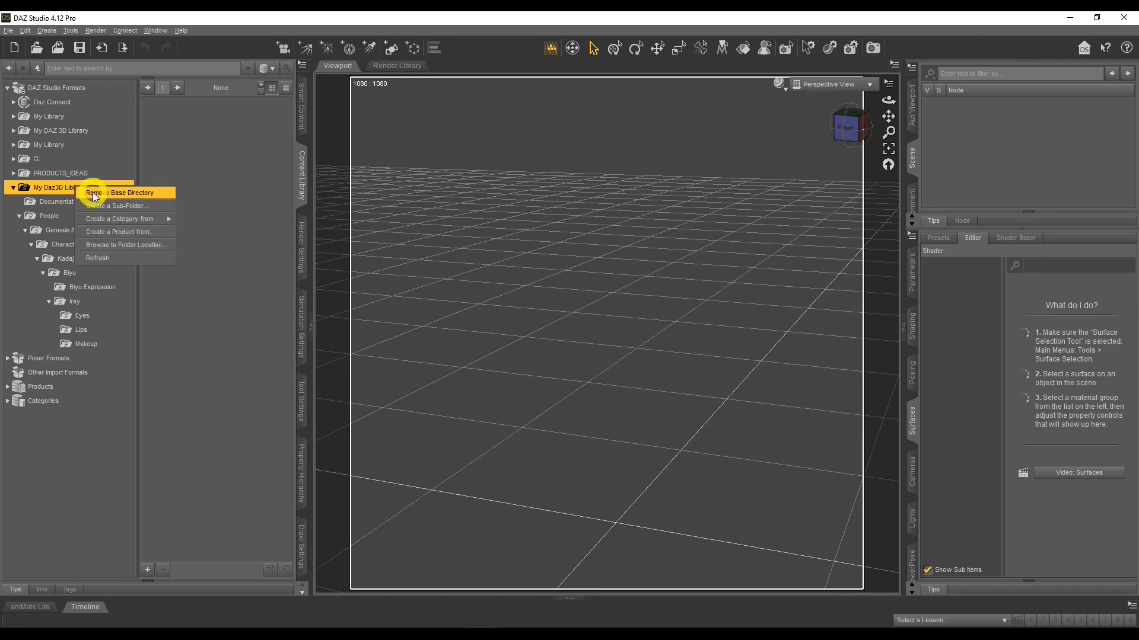
left_click(93, 193)
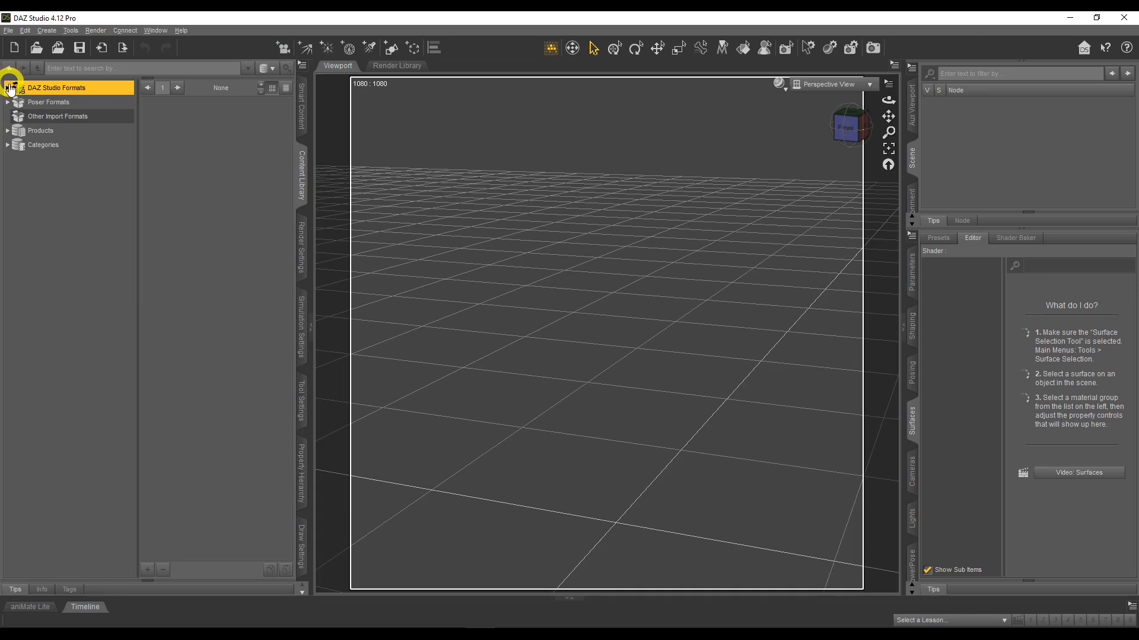
left_click(7, 88)
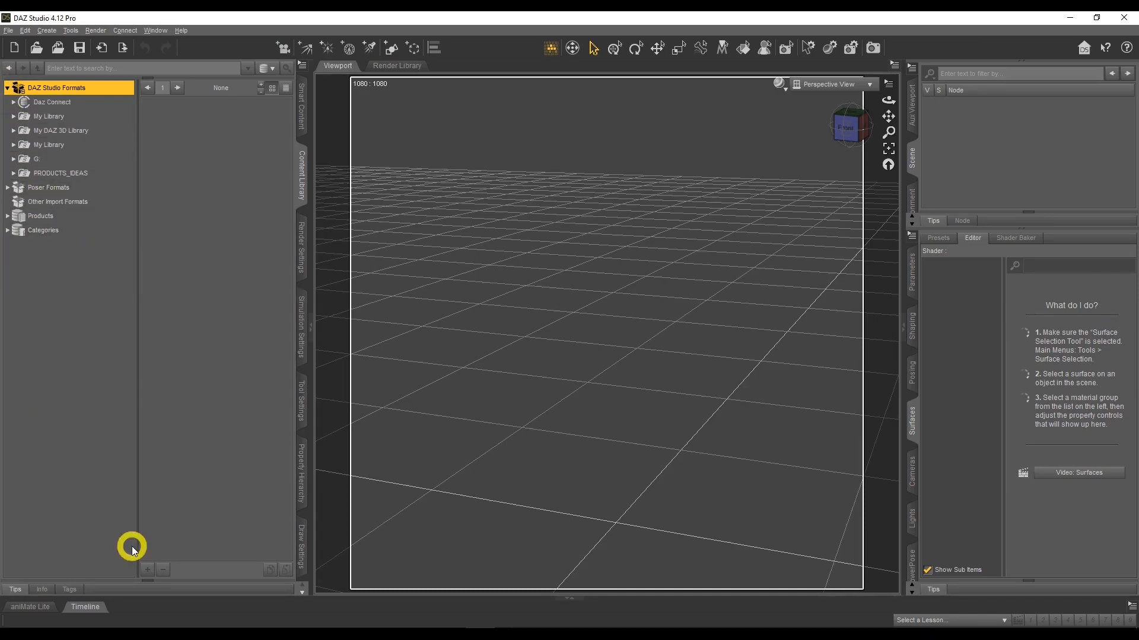
- Switch to File Explorer and go back to the root of DAZ LIBRARY (G:) to locate the My Daz3D Library2 folder
left_click(121, 602)
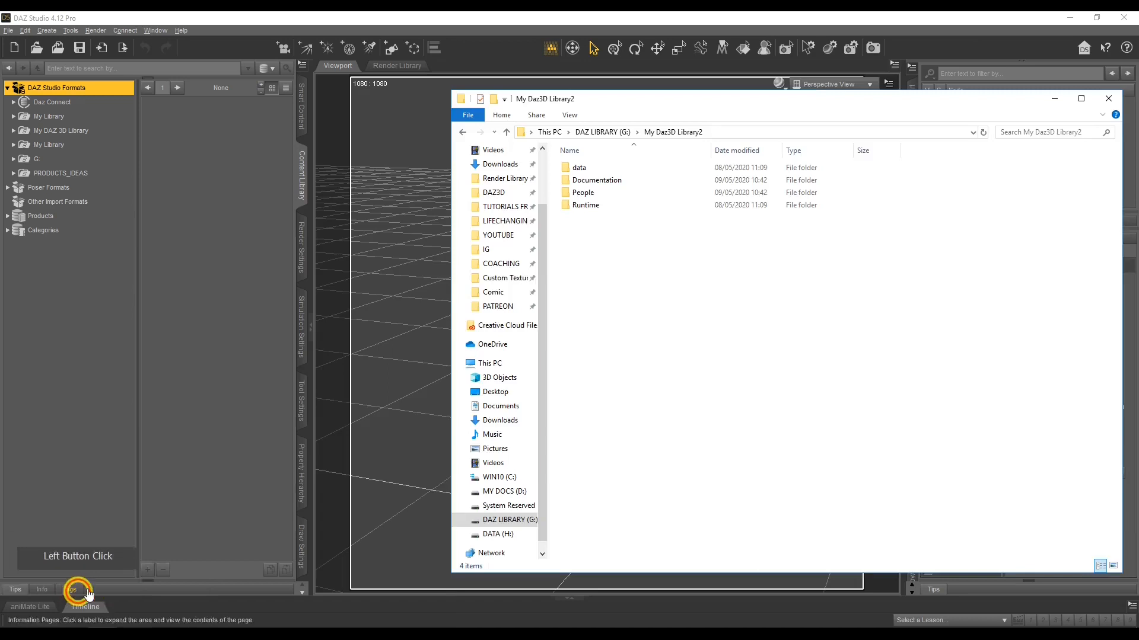
left_click(462, 132)
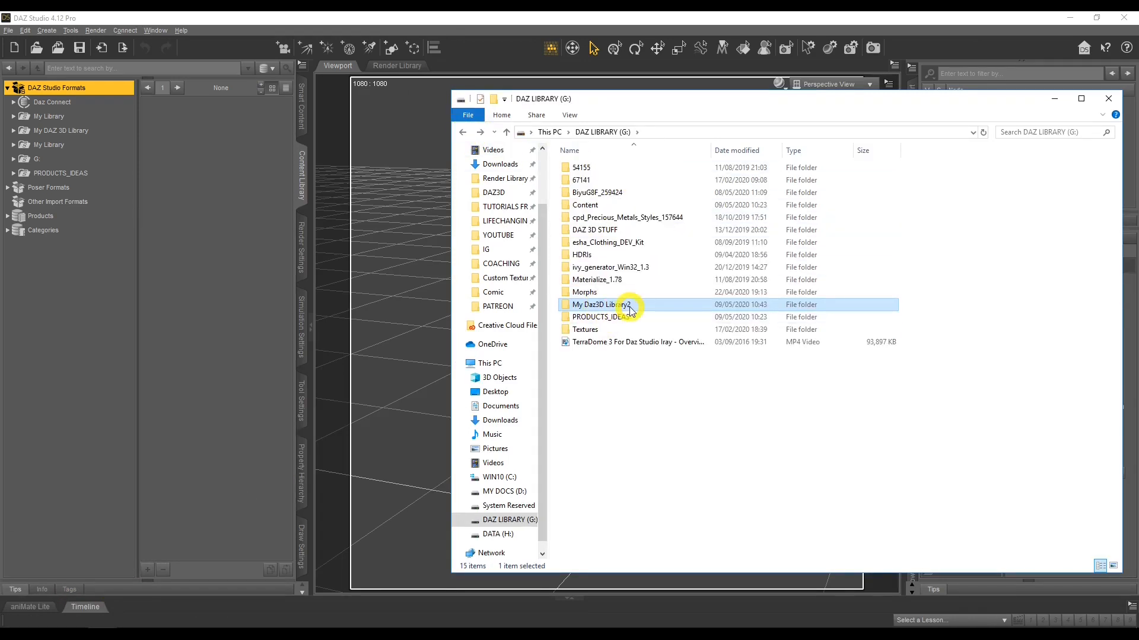
- Open the second My Library's folder location in File Explorer and look through the vendor folders inside its data folder
right_click(43, 146)
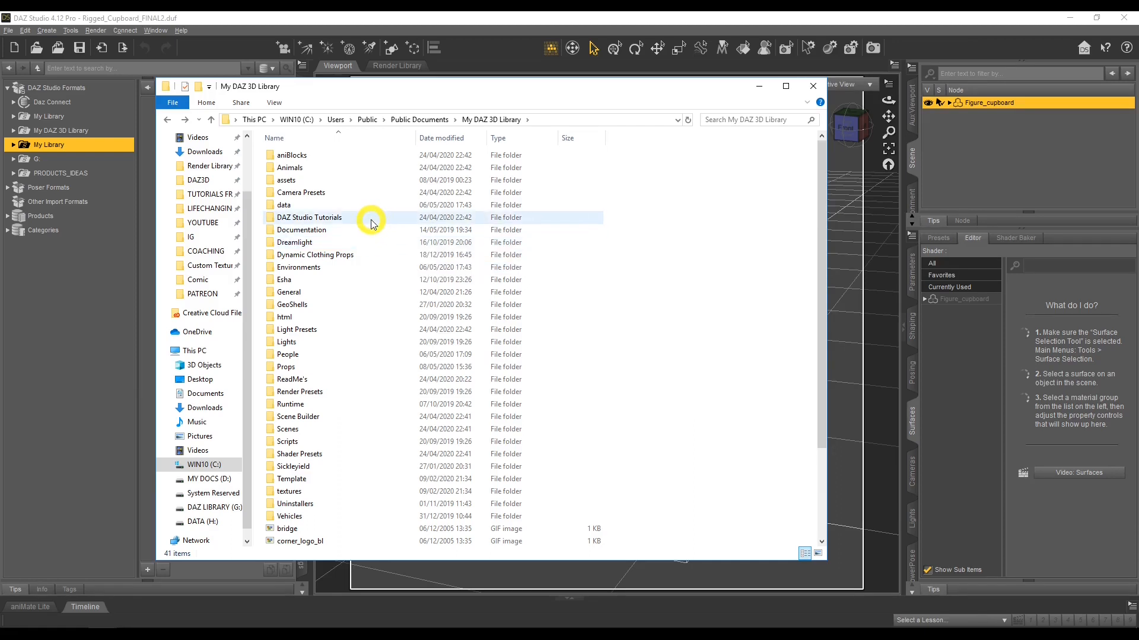
mouse_move(376, 232)
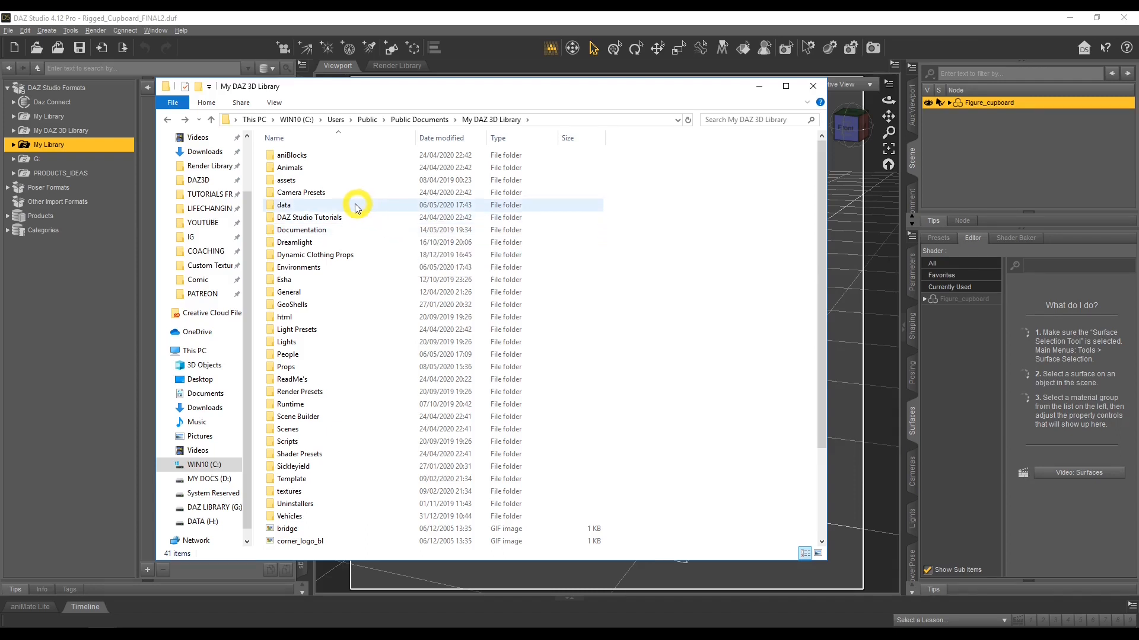
double_click(288, 206)
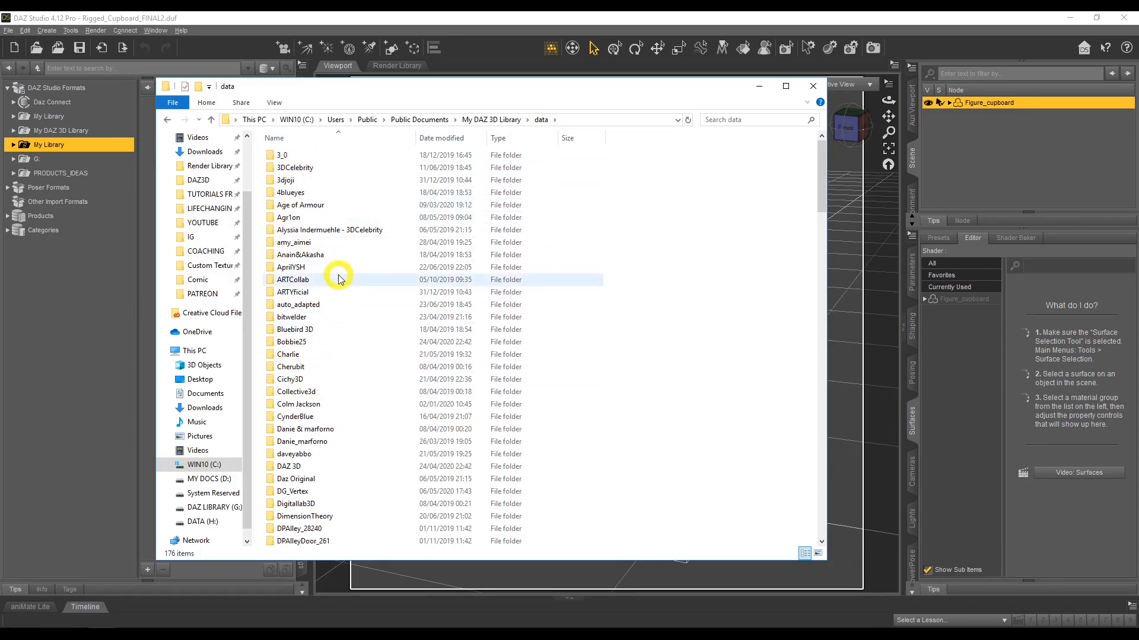
scroll(338, 279, "down", 2)
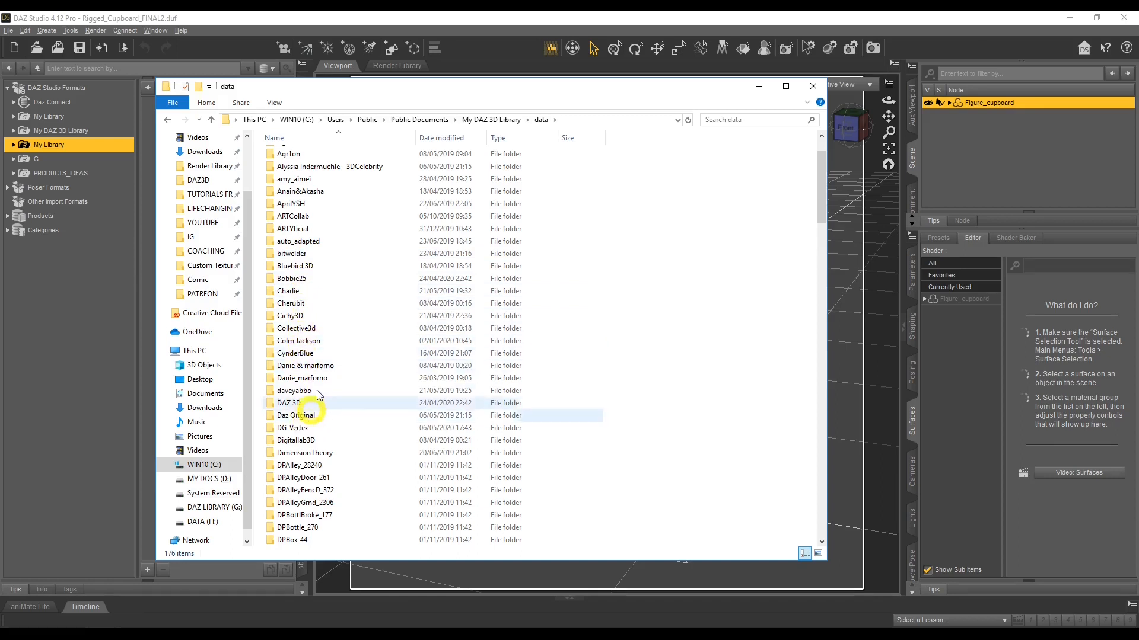
scroll(316, 332, "down", 7)
scroll(316, 332, "down", 6)
scroll(316, 332, "down", 1)
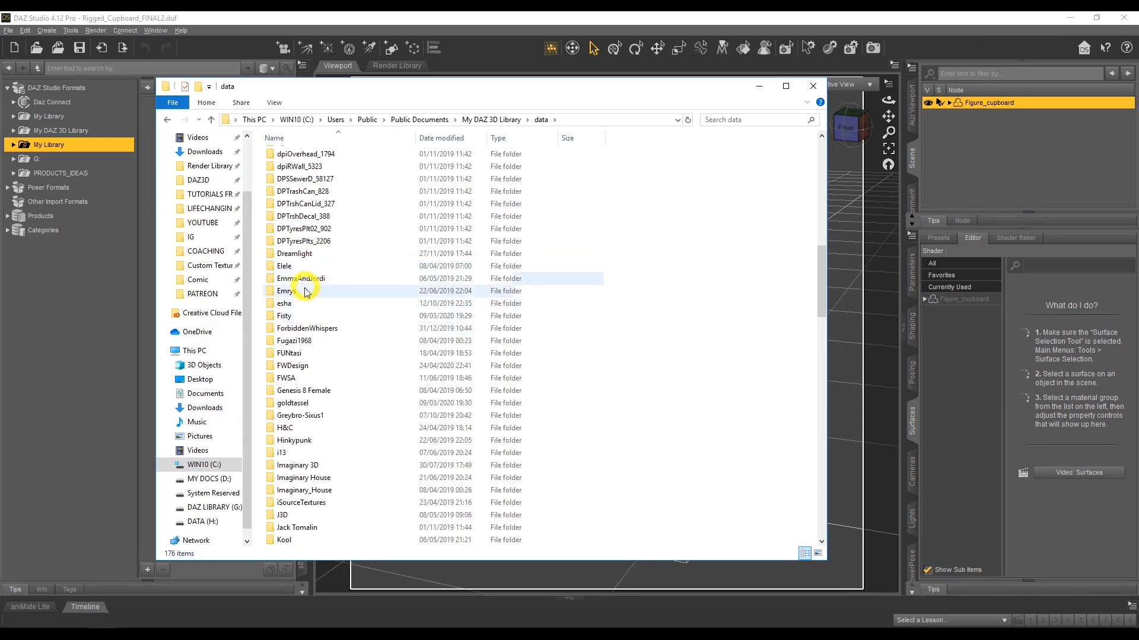
mouse_move(301, 311)
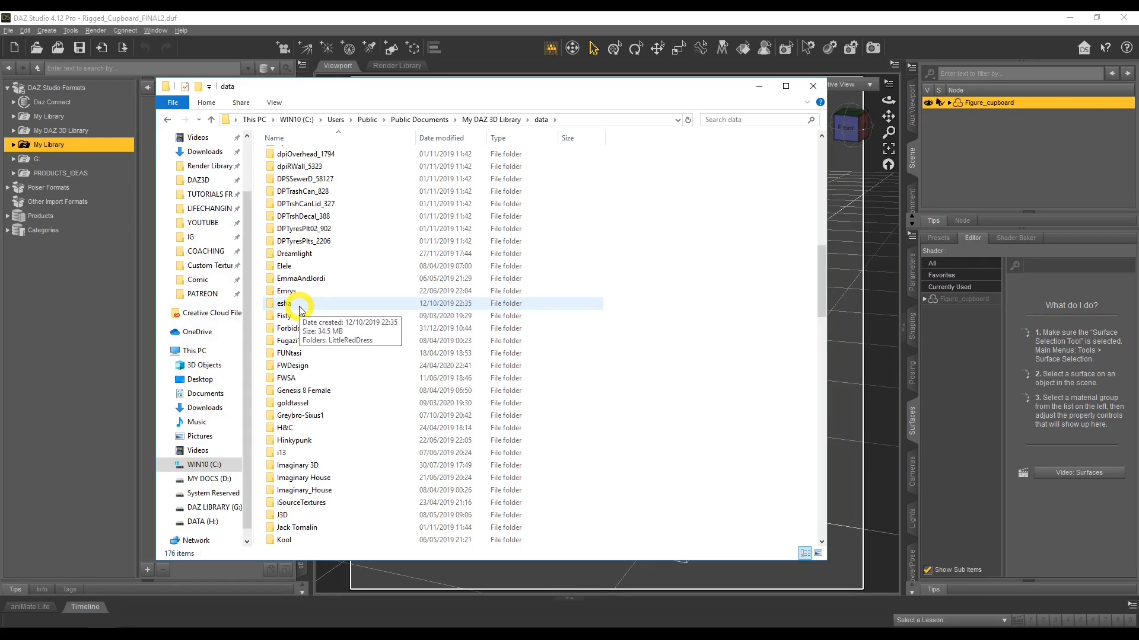
scroll(314, 320, "down", 2)
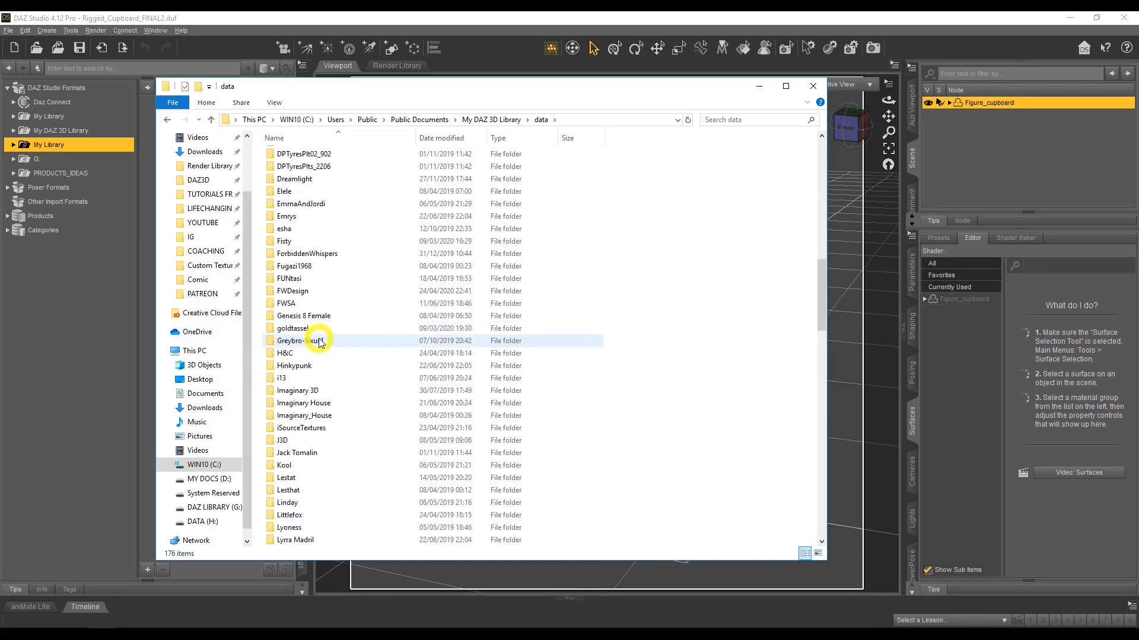
scroll(320, 343, "down", 2)
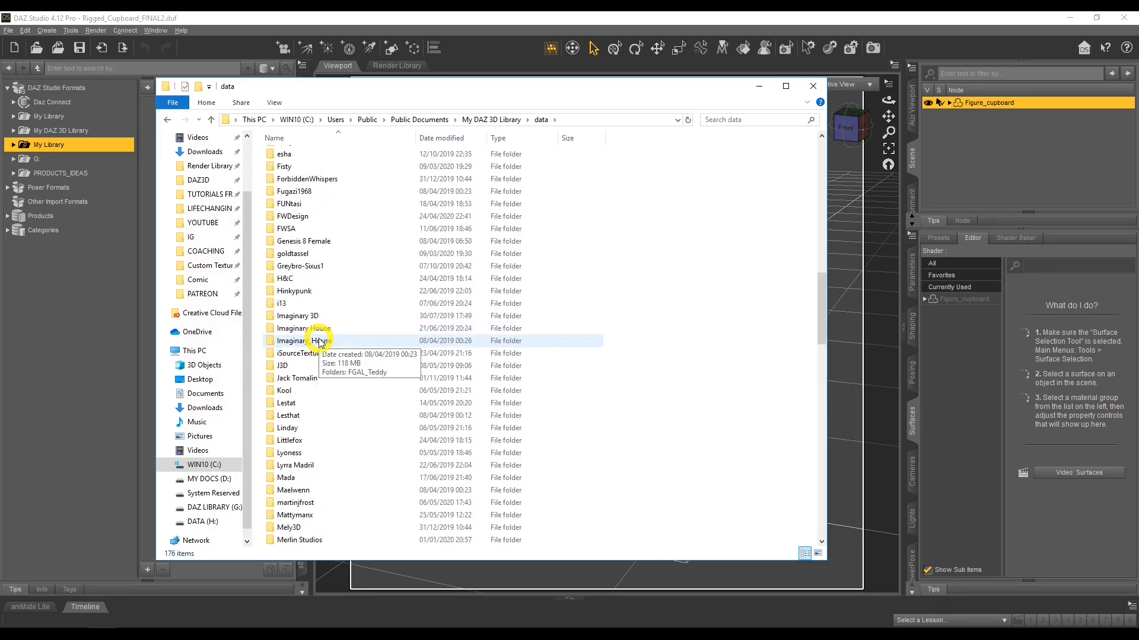
scroll(320, 344, "up", 3)
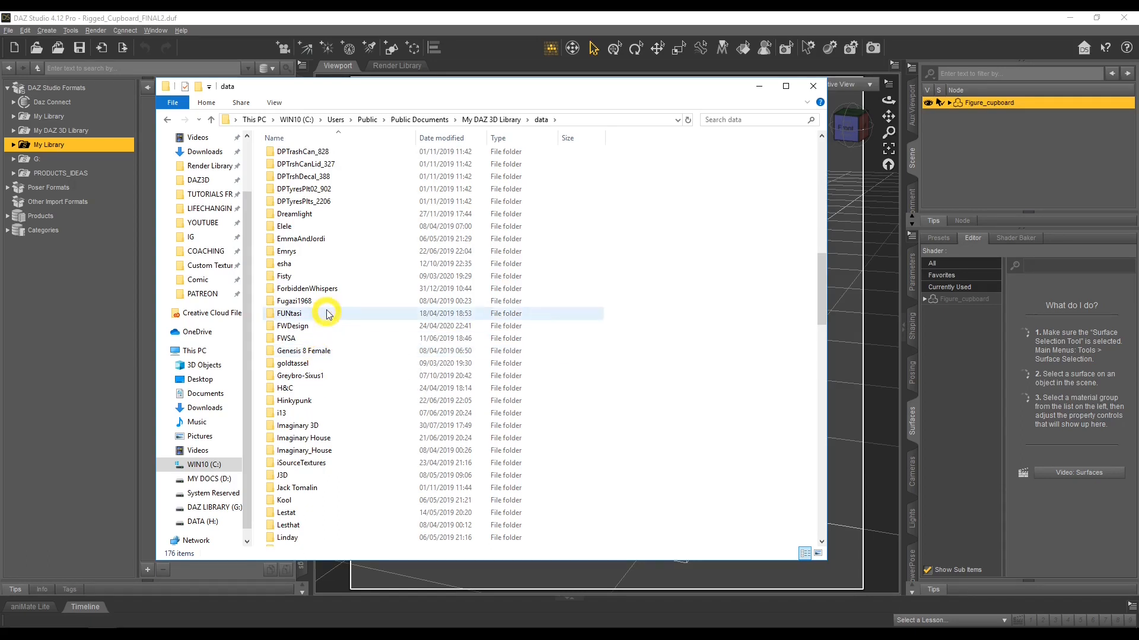
- Open esha > LittleRedDress > BoleroBase, select all its contents, and return to the My DAZ 3D Library folder
double_click(302, 267)
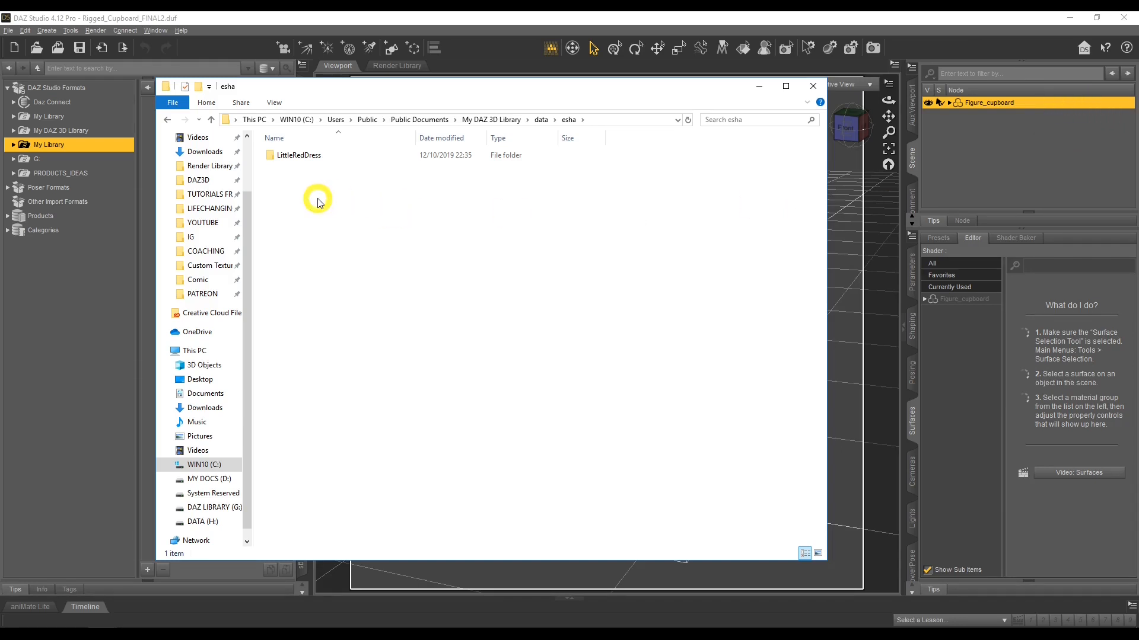
double_click(303, 160)
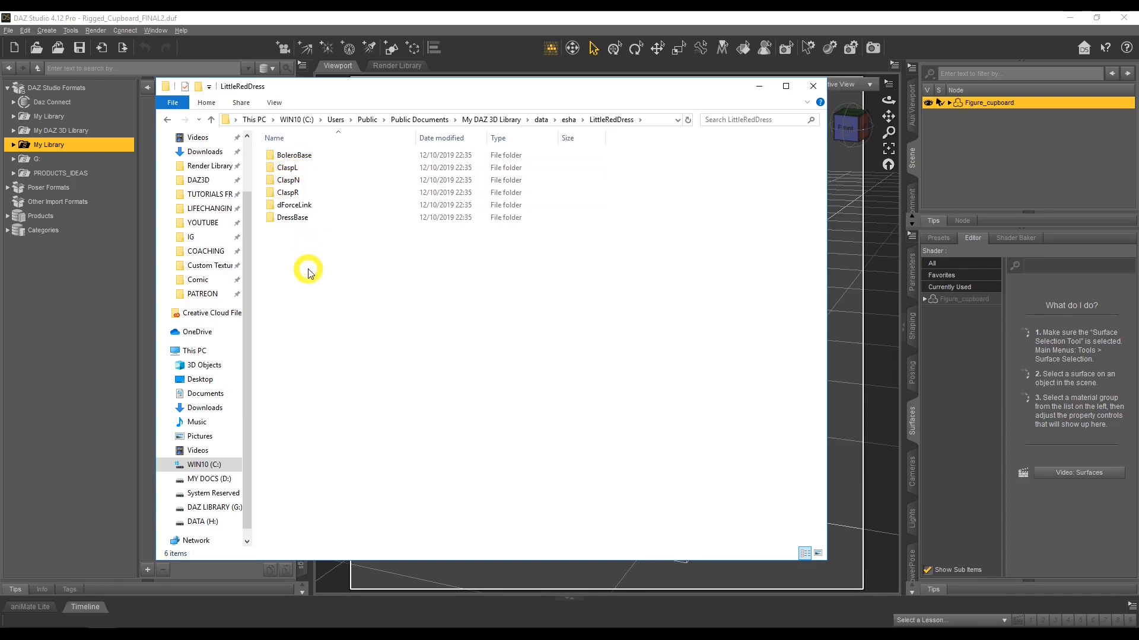
double_click(295, 156)
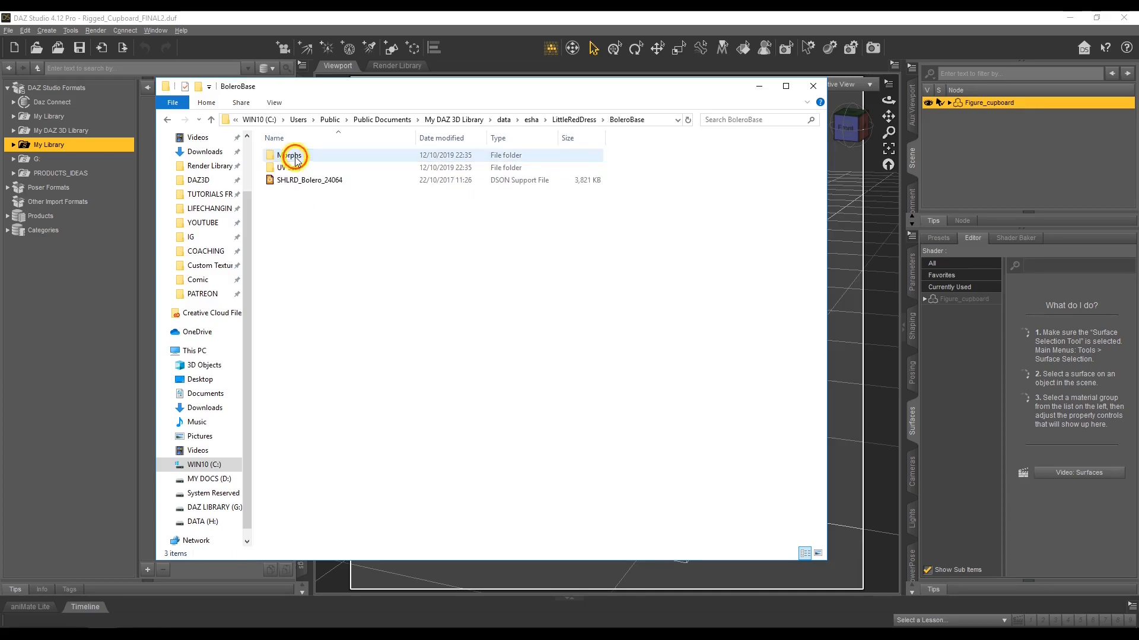
left_click_drag(446, 265, 278, 182)
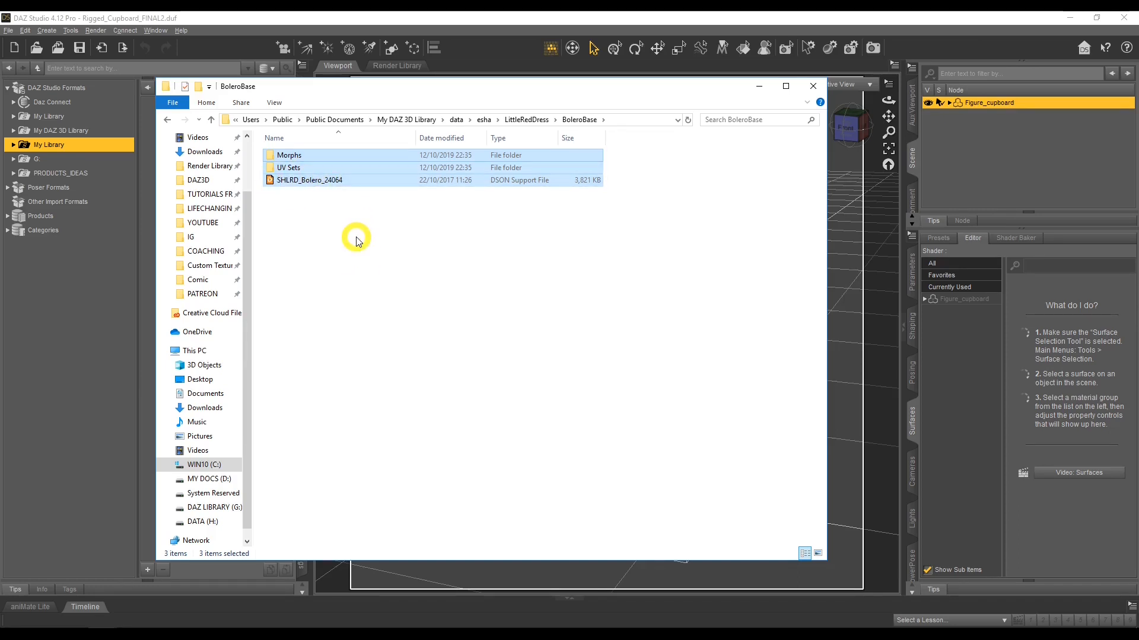
left_click(167, 121)
left_click(168, 121)
left_click(168, 120)
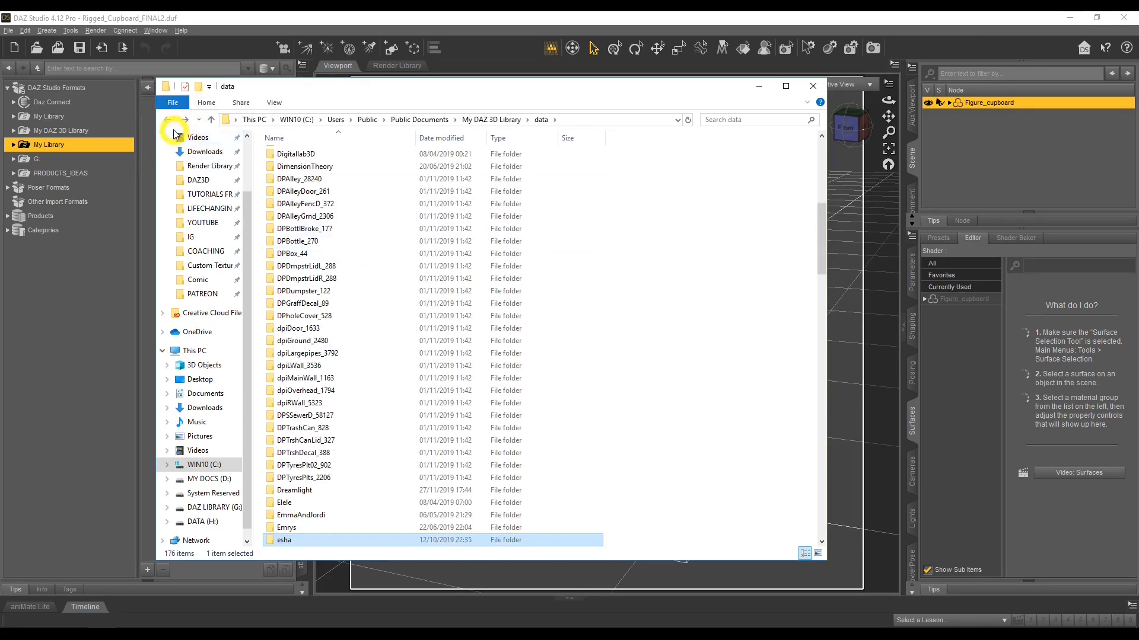
left_click(168, 120)
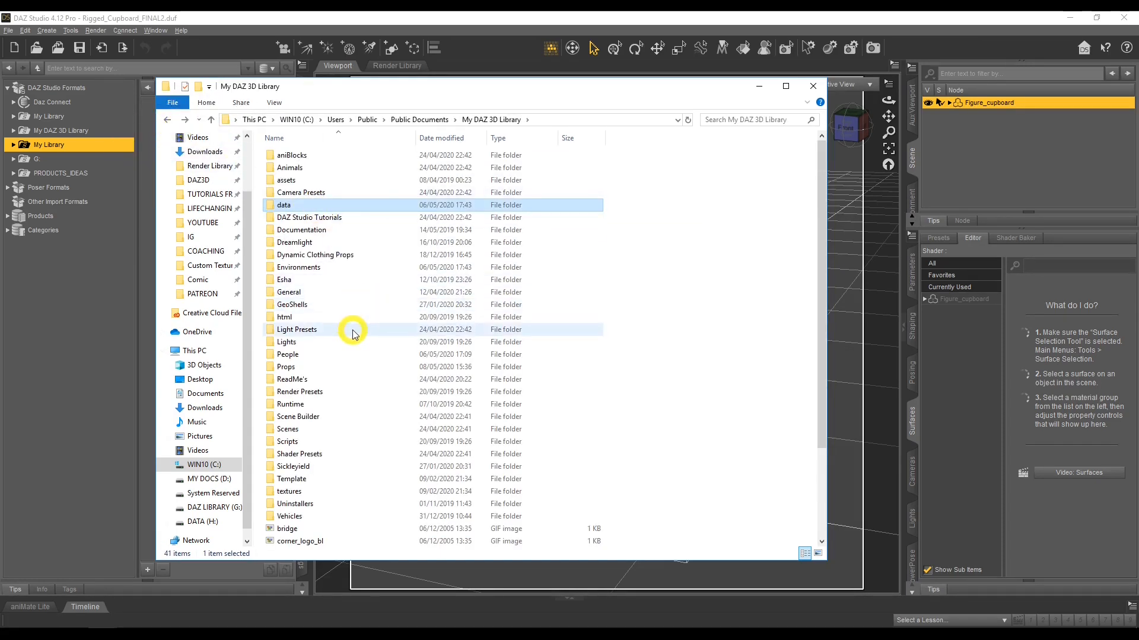
- Open People > Genesis 8 Female > Poses > MYDART.CO and look through its pose files
scroll(352, 332, "down", 1)
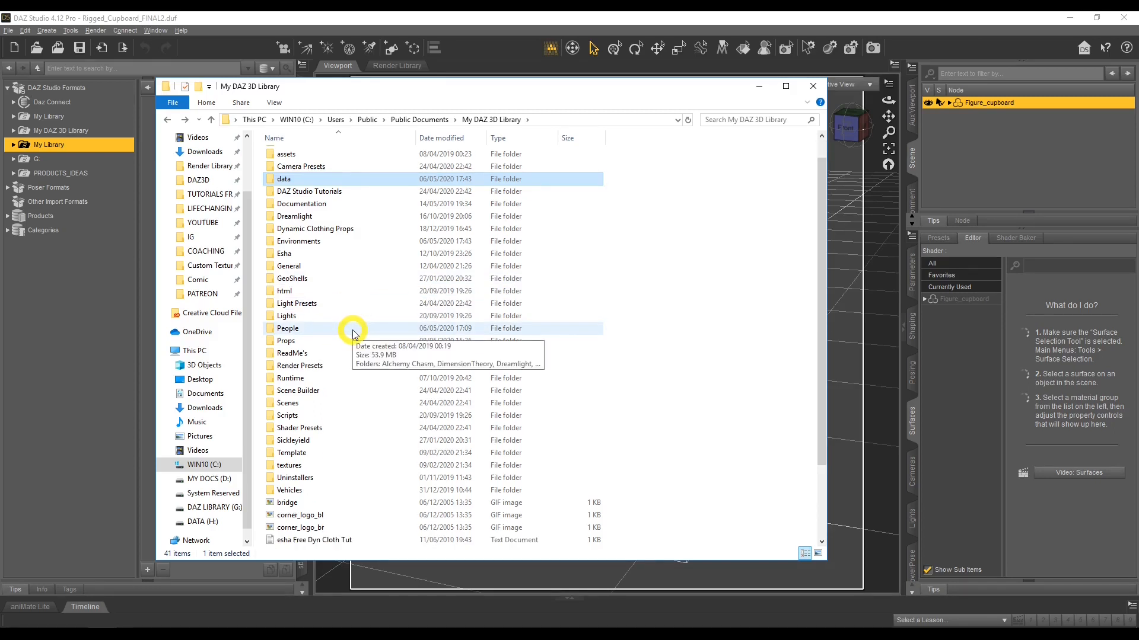
double_click(295, 333)
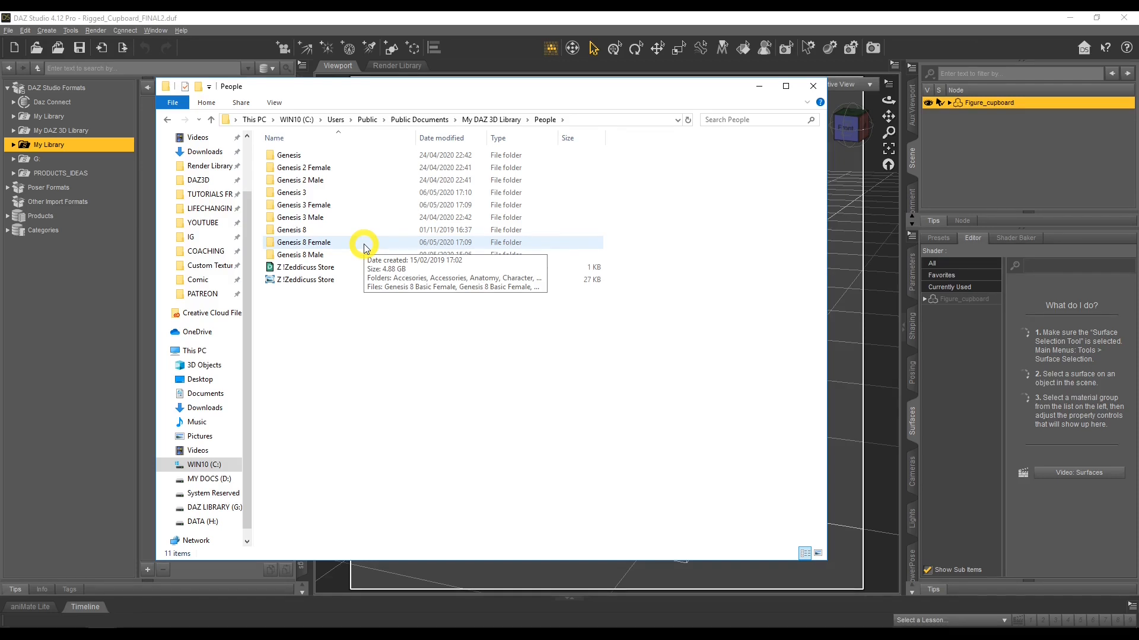
double_click(320, 244)
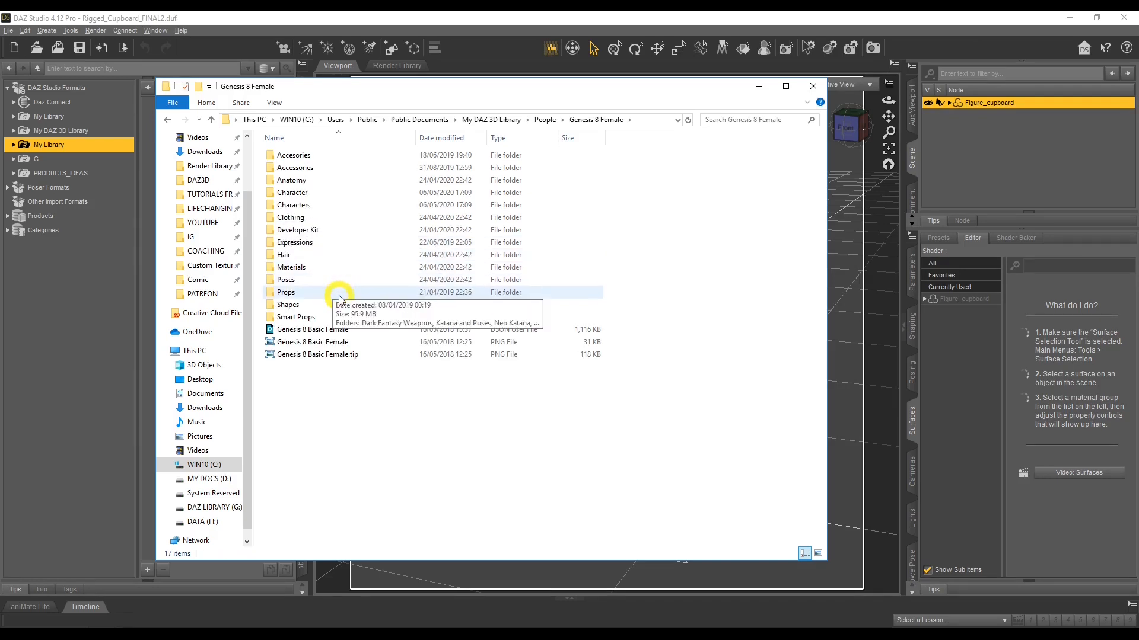
double_click(293, 283)
scroll(326, 268, "down", 4)
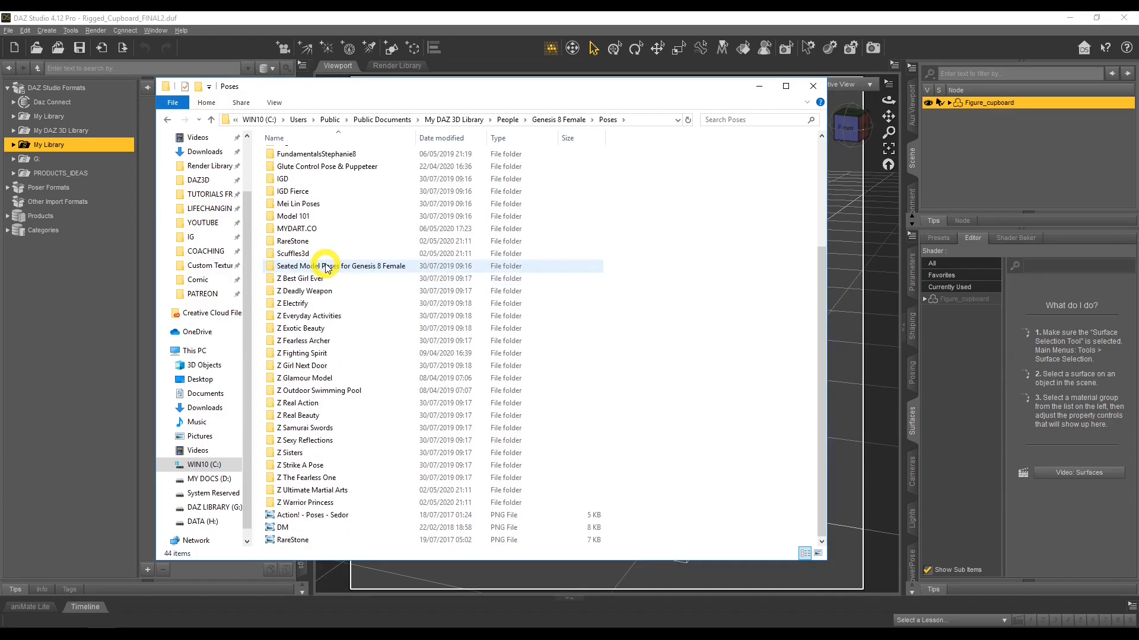
double_click(304, 230)
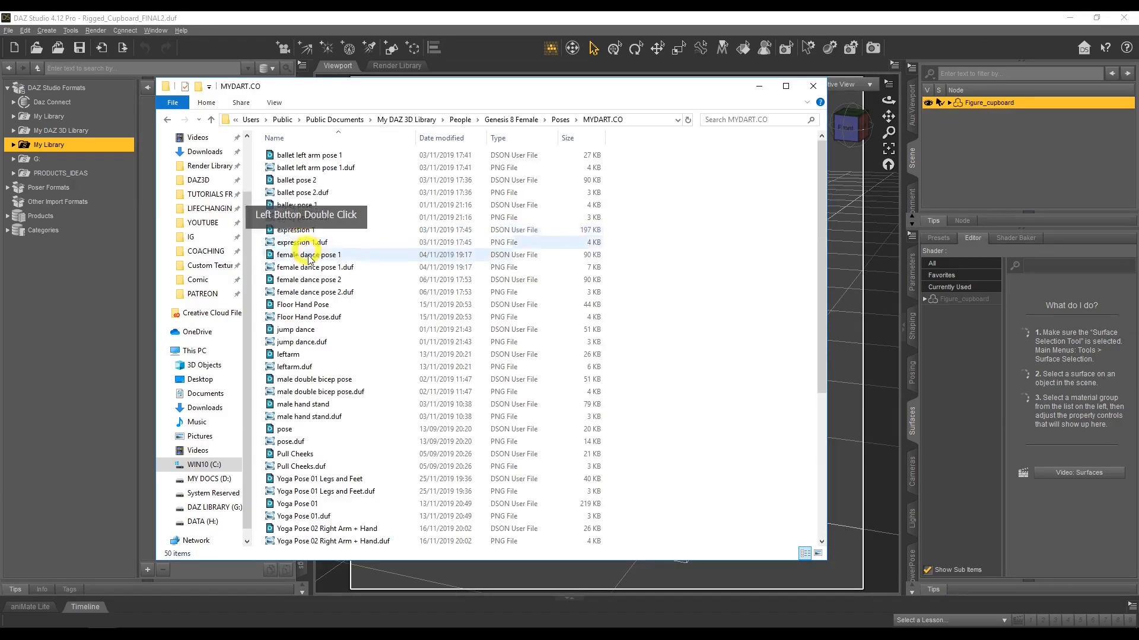
scroll(330, 323, "down", 6)
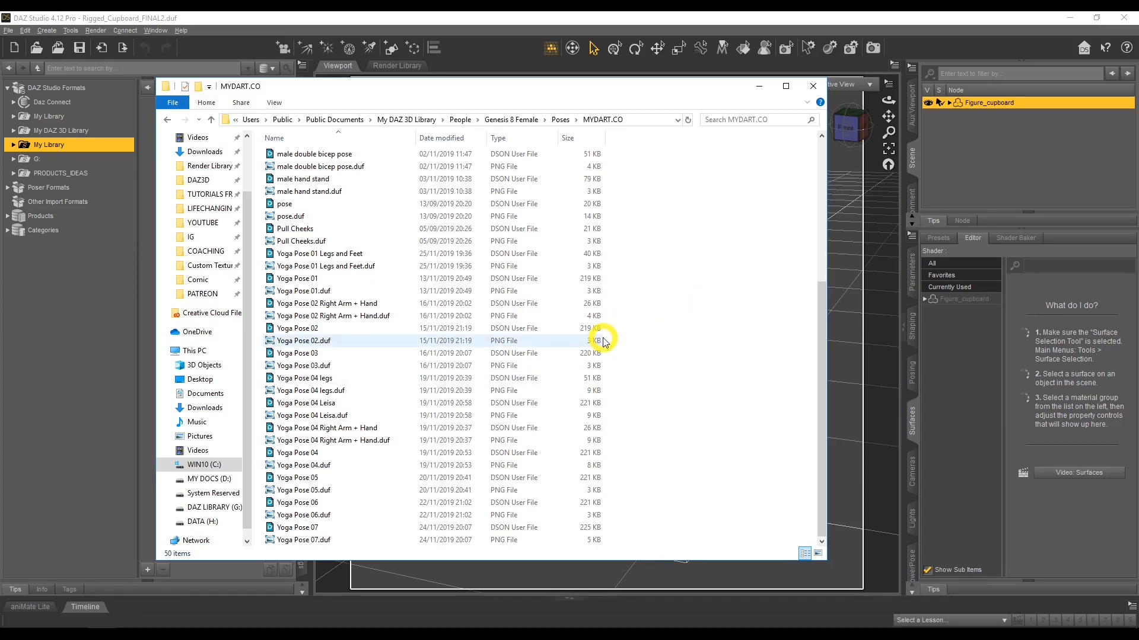
- Return to the Genesis 8 Female folder and examine its Poses and Props subfolders
left_click(166, 120)
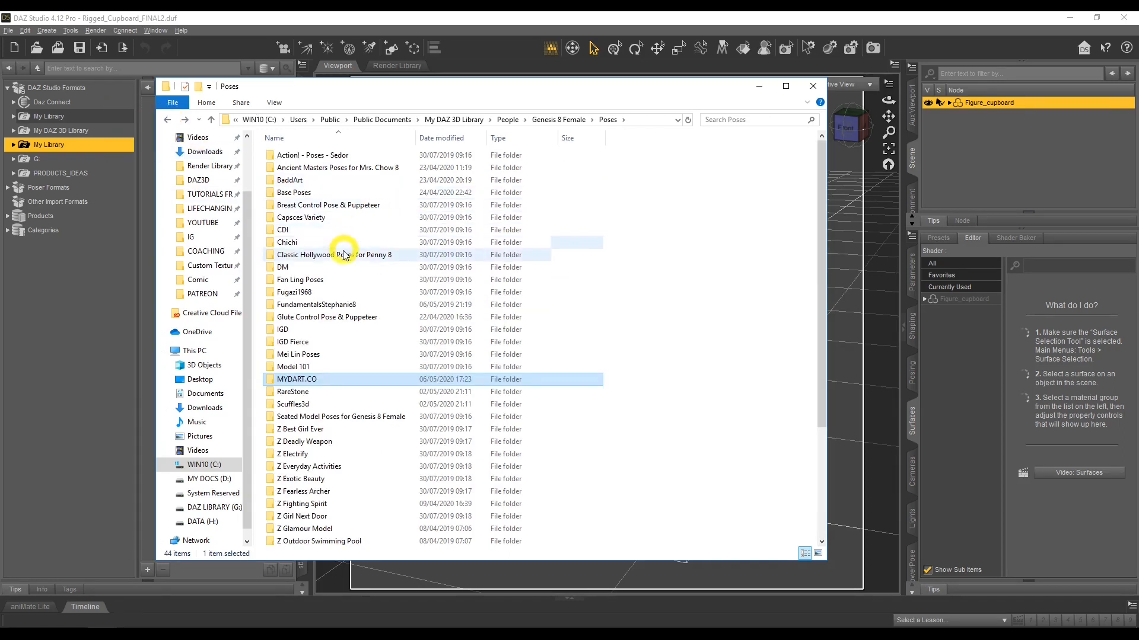
left_click(544, 121)
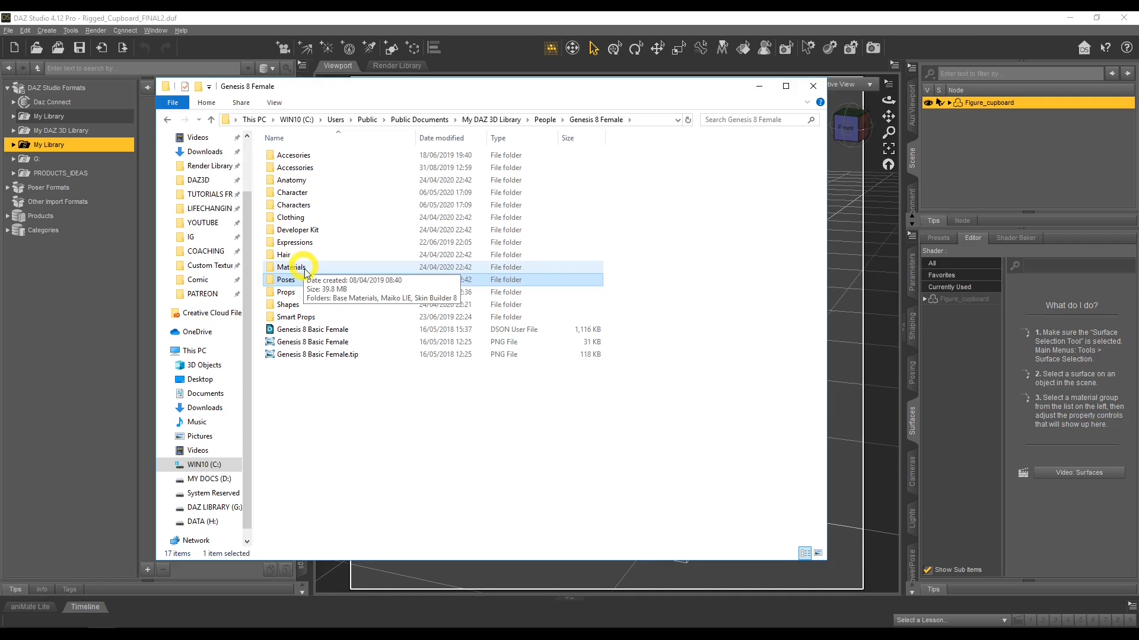
double_click(310, 285)
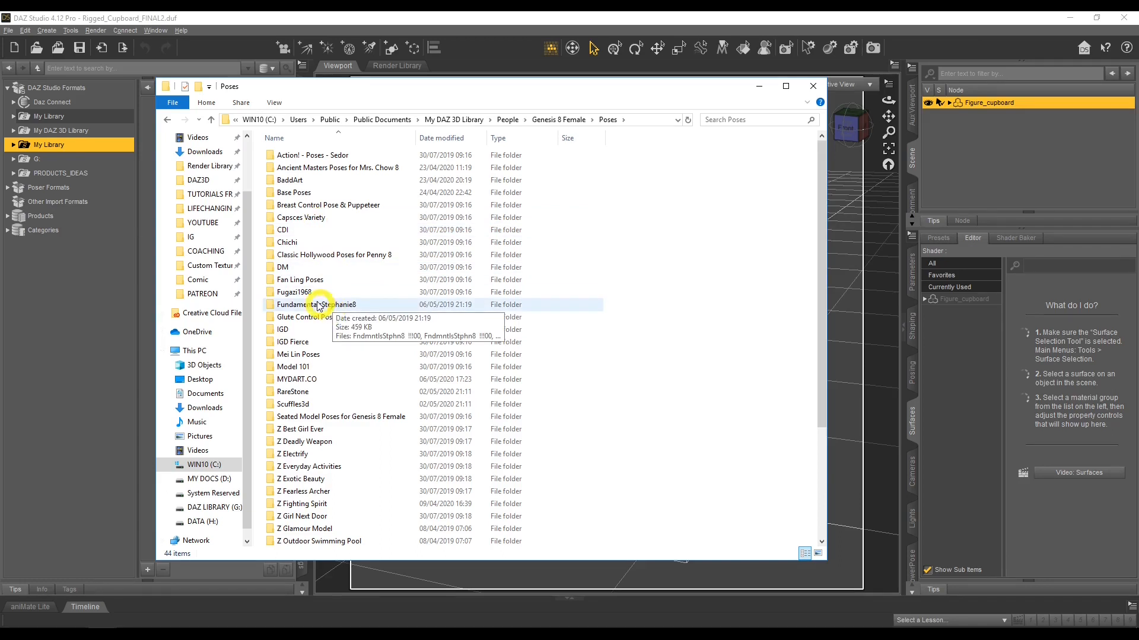
left_click(169, 122)
double_click(306, 293)
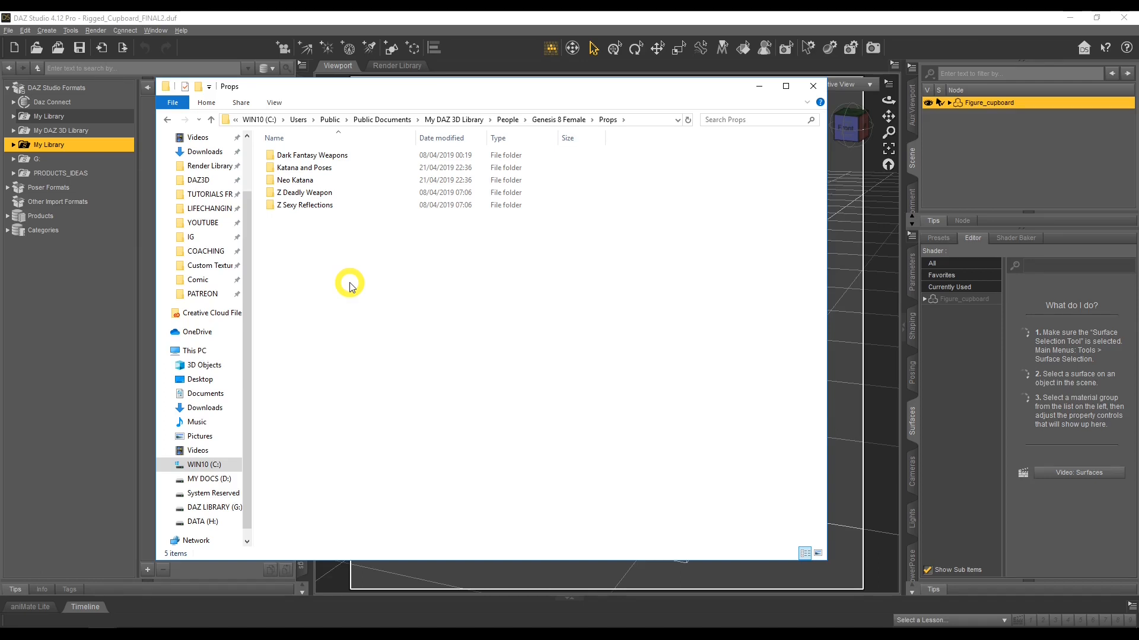
left_click(167, 121)
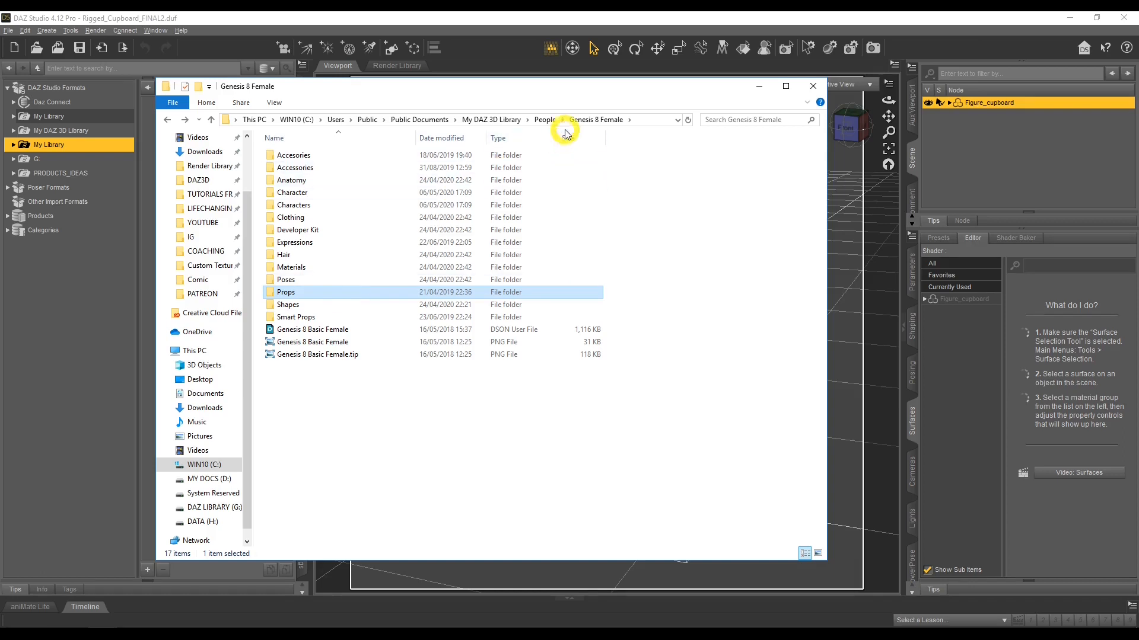
- Examine the Genesis 8 Male folder under People, and go back to the Genesis 8 Female Poses folder
left_click(545, 120)
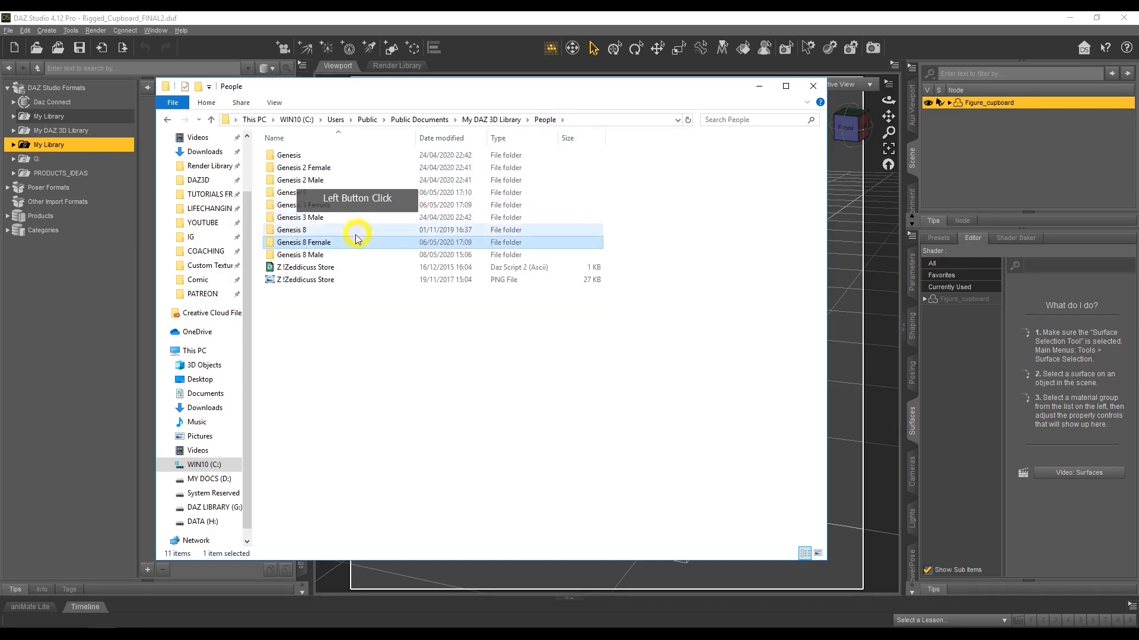
double_click(325, 254)
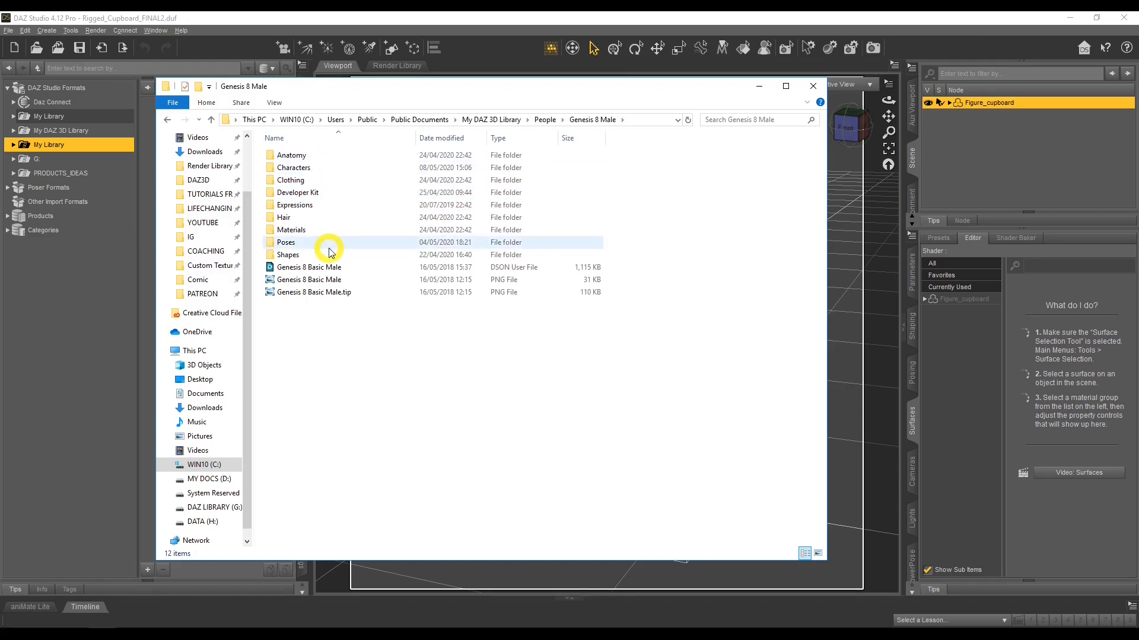
left_click(168, 120)
left_click(168, 121)
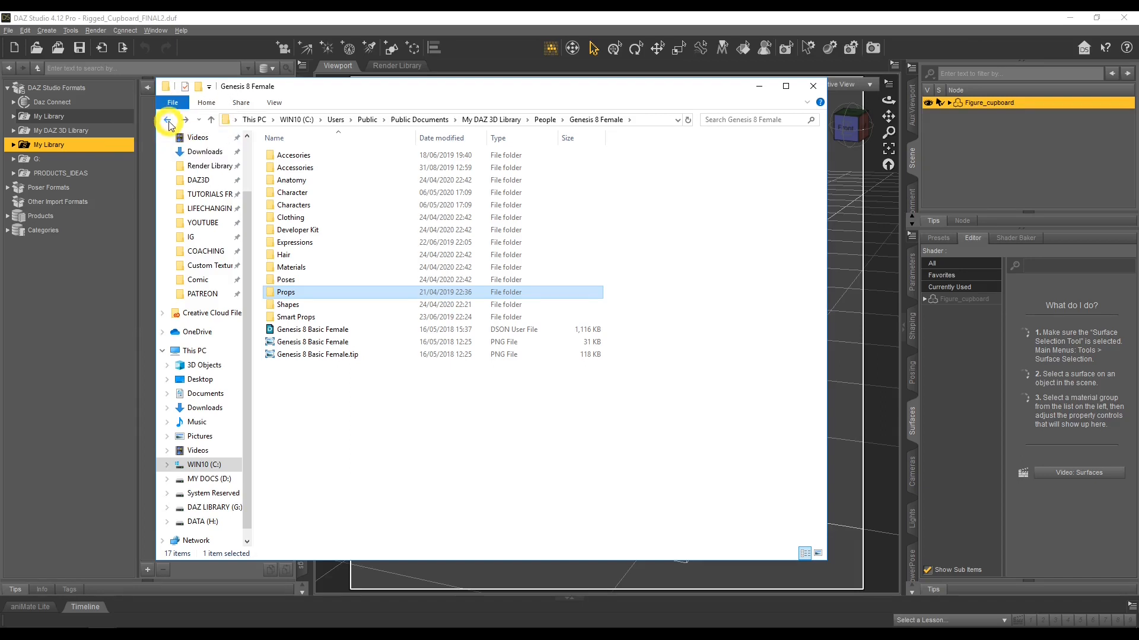
double_click(320, 280)
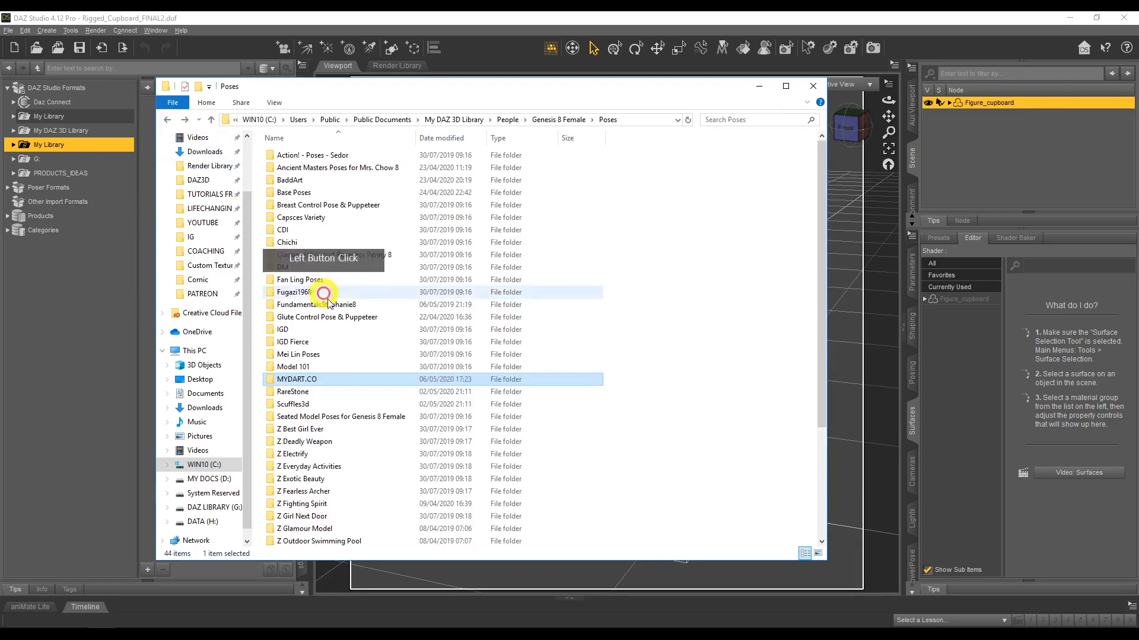
- Go up to My DAZ 3D Library and open Props > Age of Armour > Antique Safe to examine its files
left_click(452, 120)
double_click(310, 366)
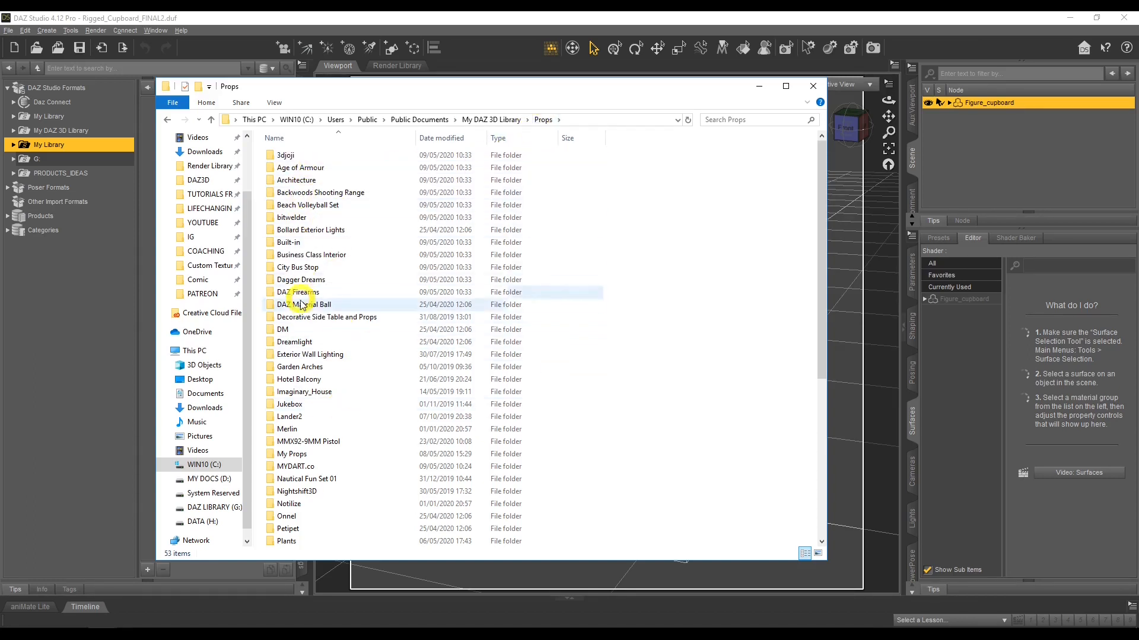
double_click(307, 169)
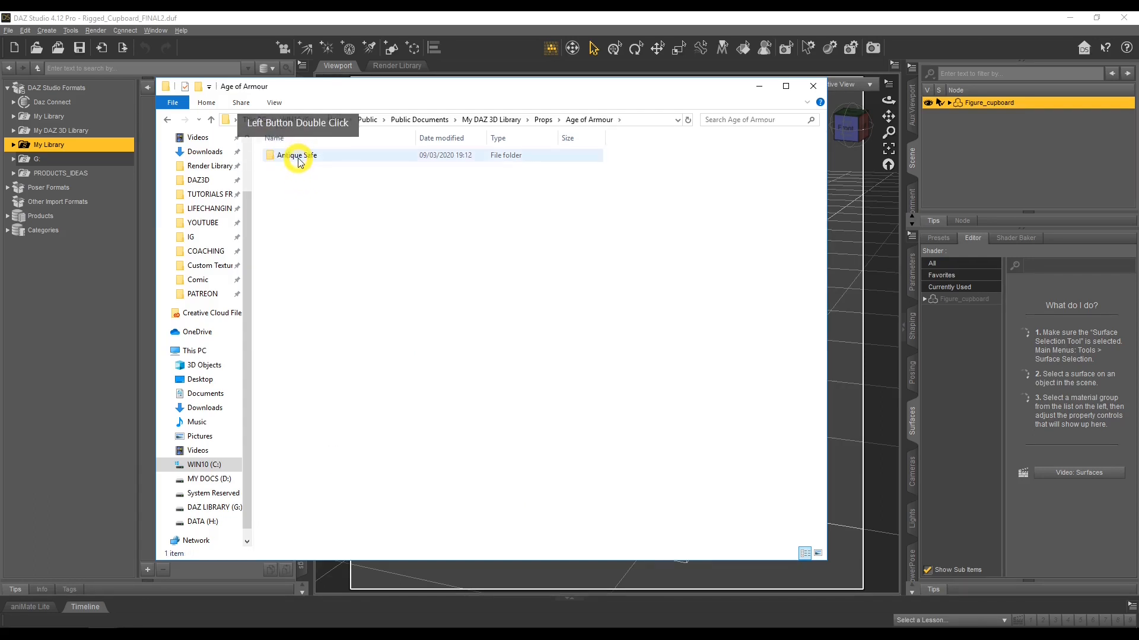
double_click(298, 157)
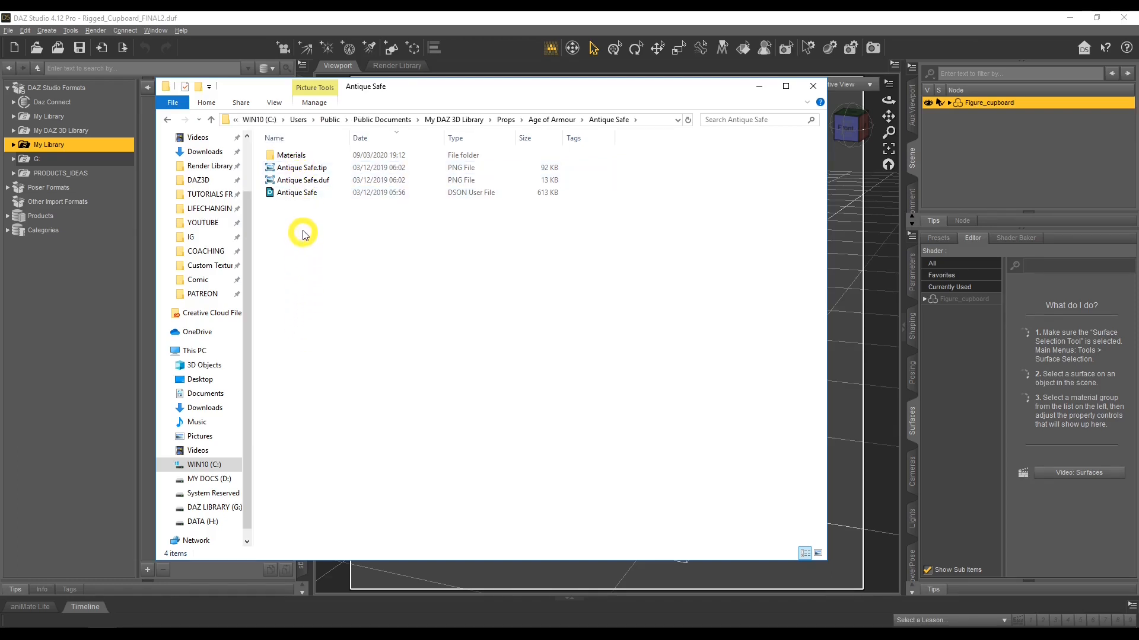
- Return to My DAZ 3D Library and open Runtime > Textures > AgeOfArmour > Safe to examine its texture files
left_click(165, 122)
left_click(165, 122)
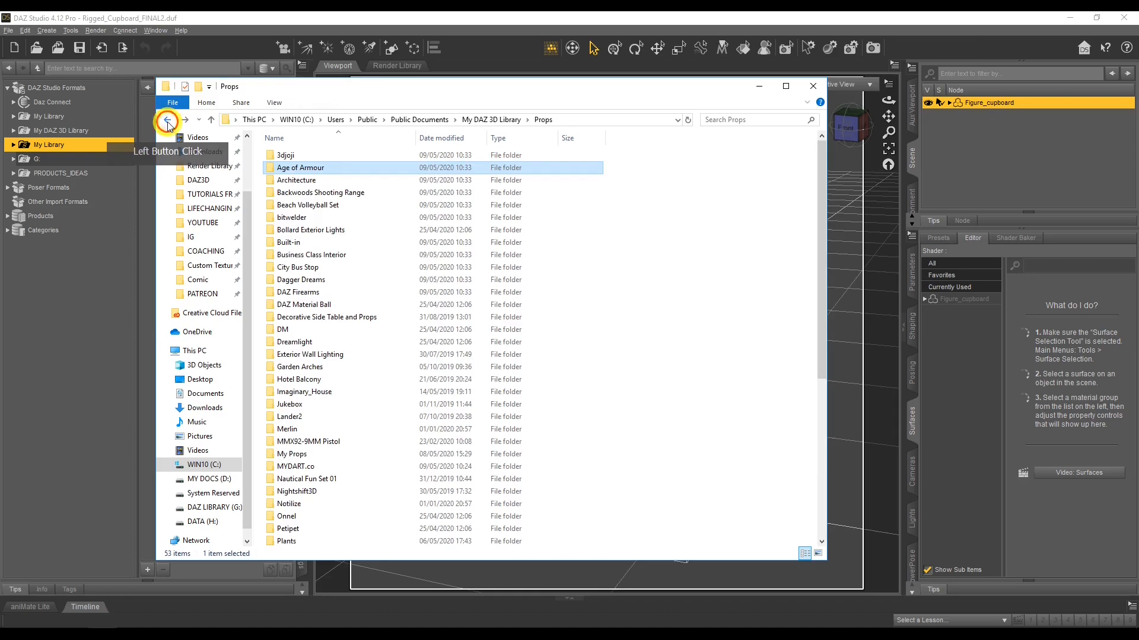
left_click(165, 122)
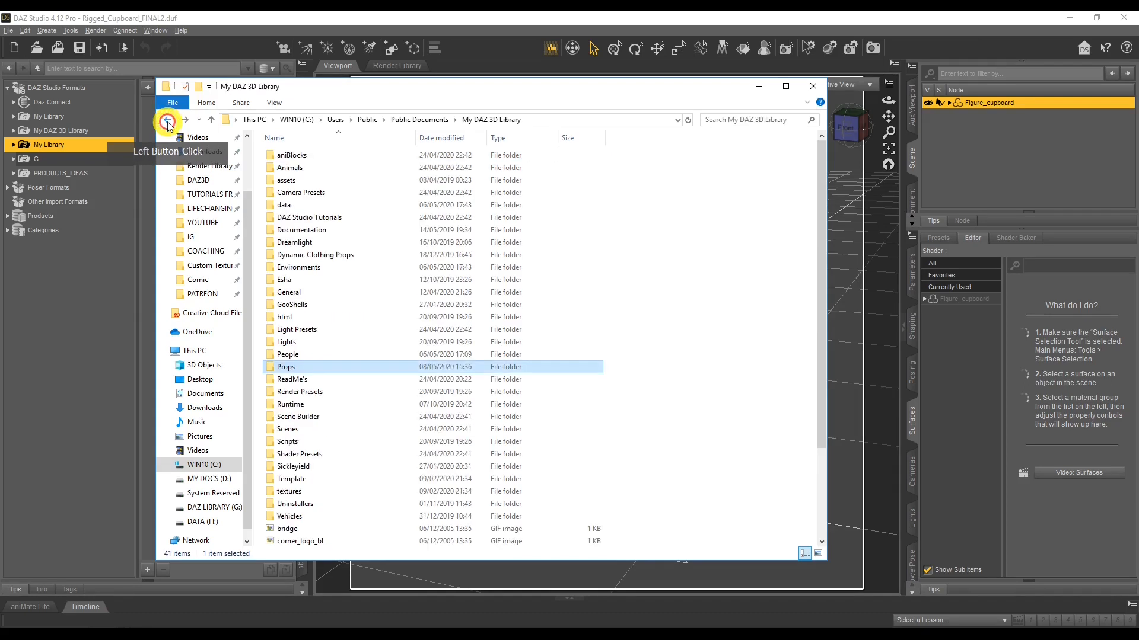
double_click(330, 404)
double_click(297, 279)
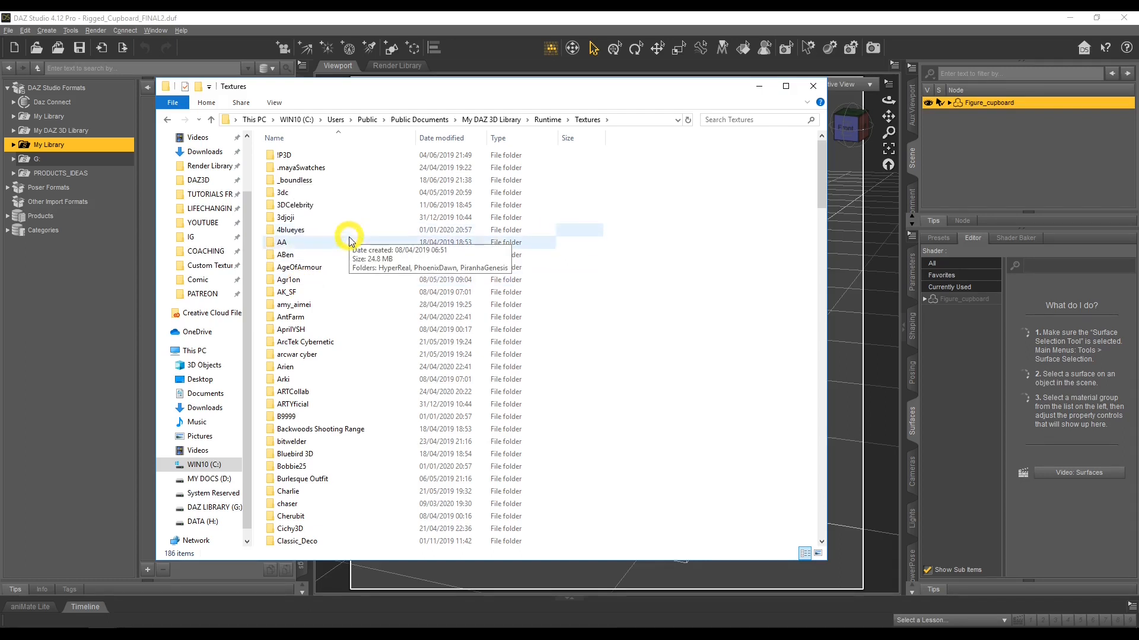
double_click(311, 267)
double_click(284, 155)
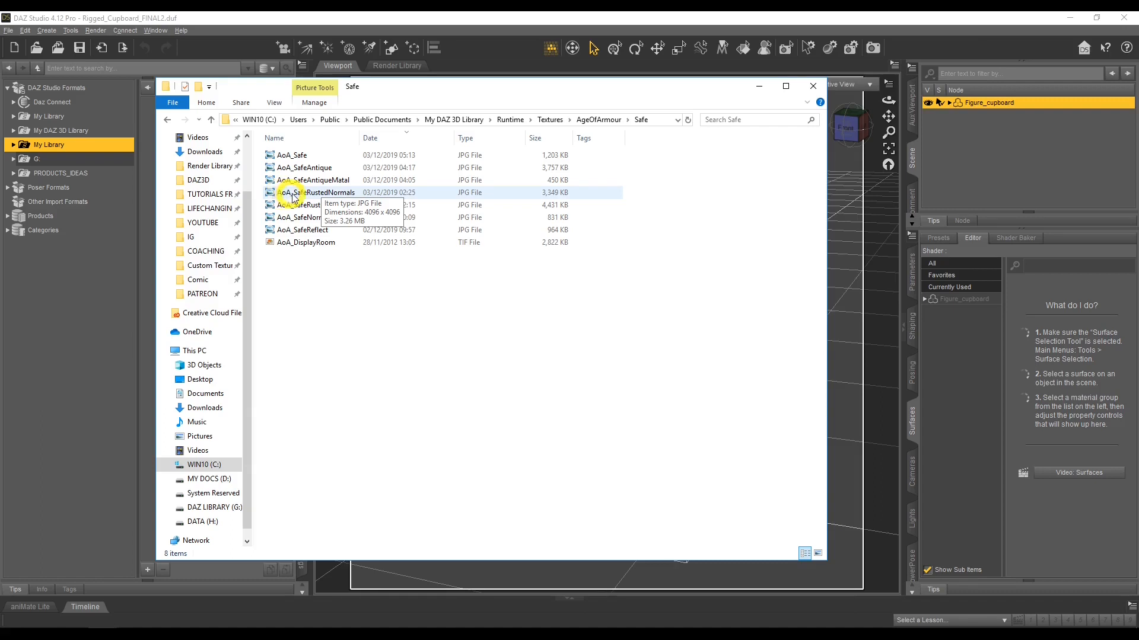
- View the AoA_SafeRustedNormals texture image, and close the image viewer
double_click(336, 195)
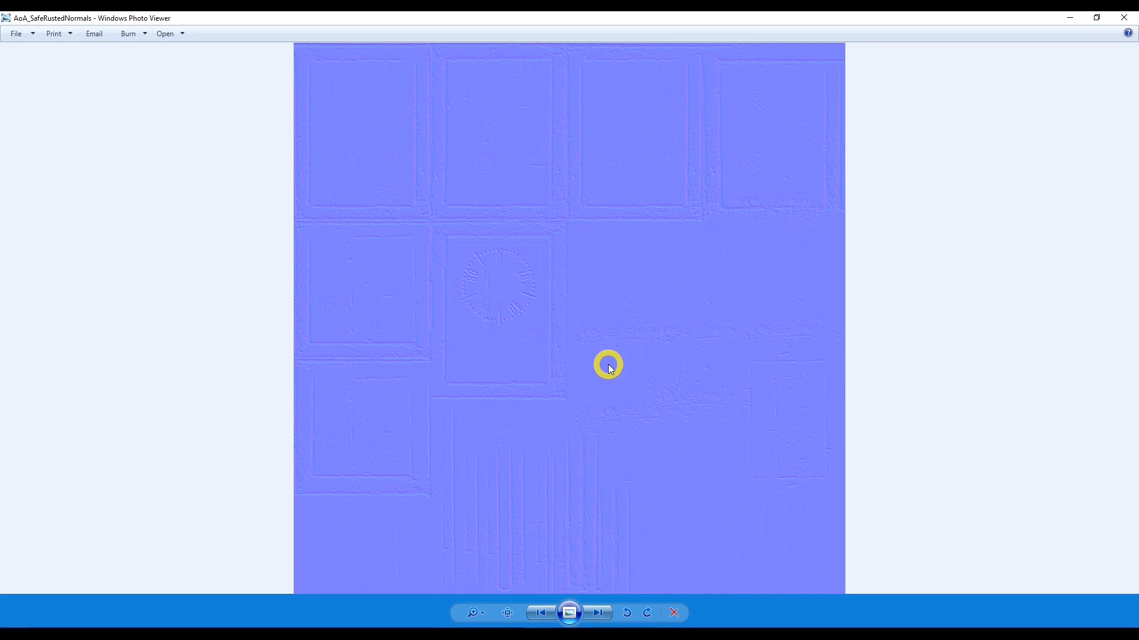
left_click(1124, 18)
left_click(395, 194)
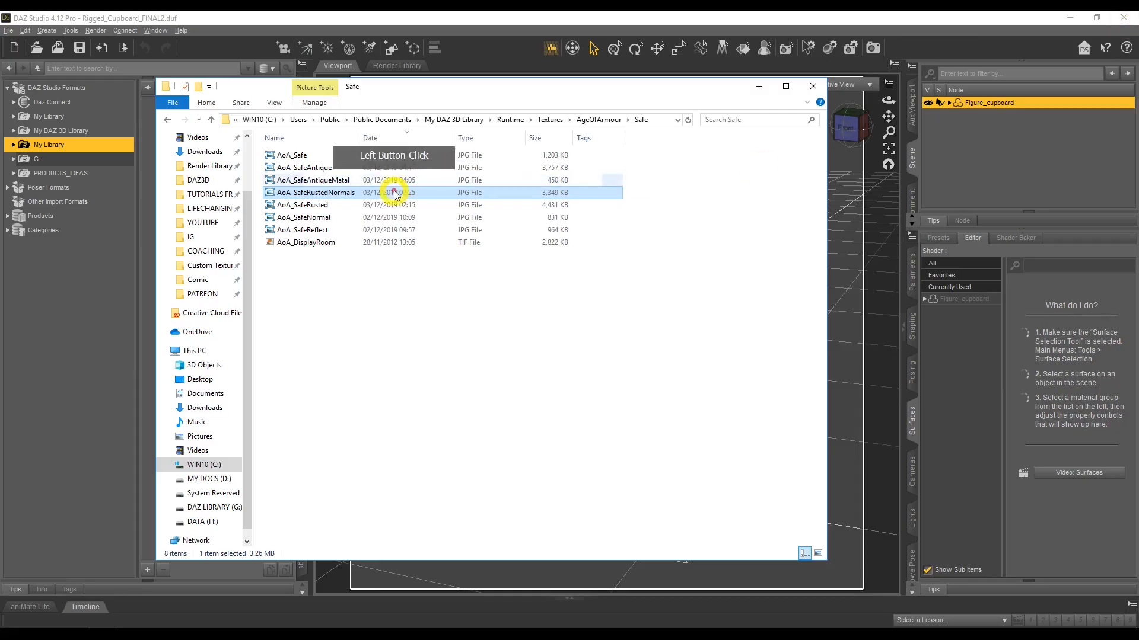
- Go back up to the My DAZ 3D Library folder and minimise the file window to return to DAZ Studio
left_click(167, 121)
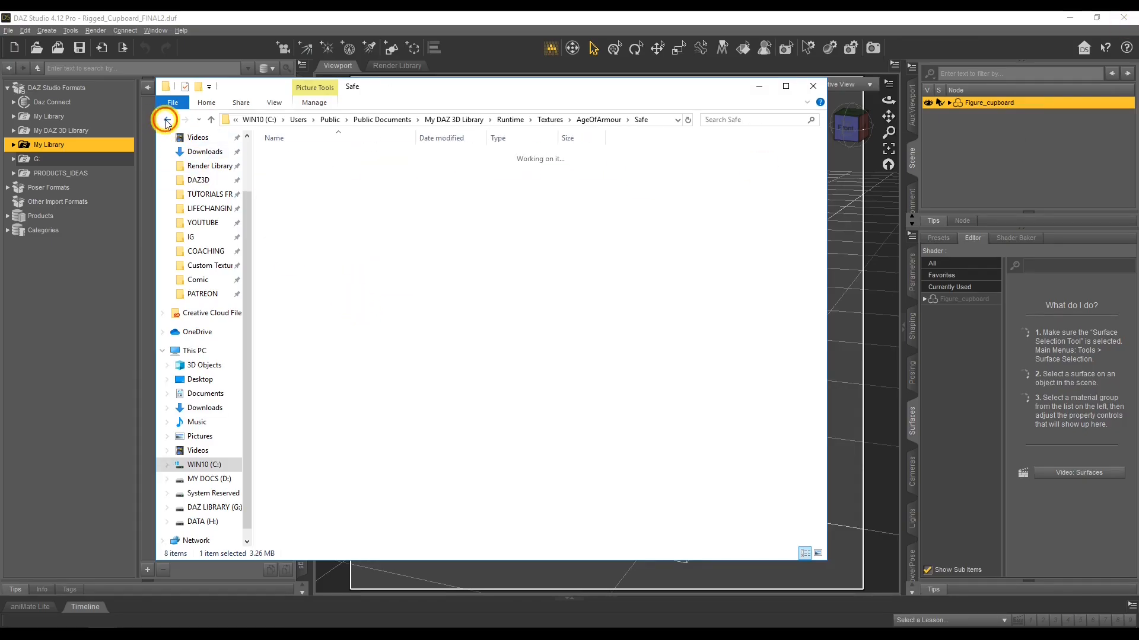
left_click(167, 121)
left_click(166, 120)
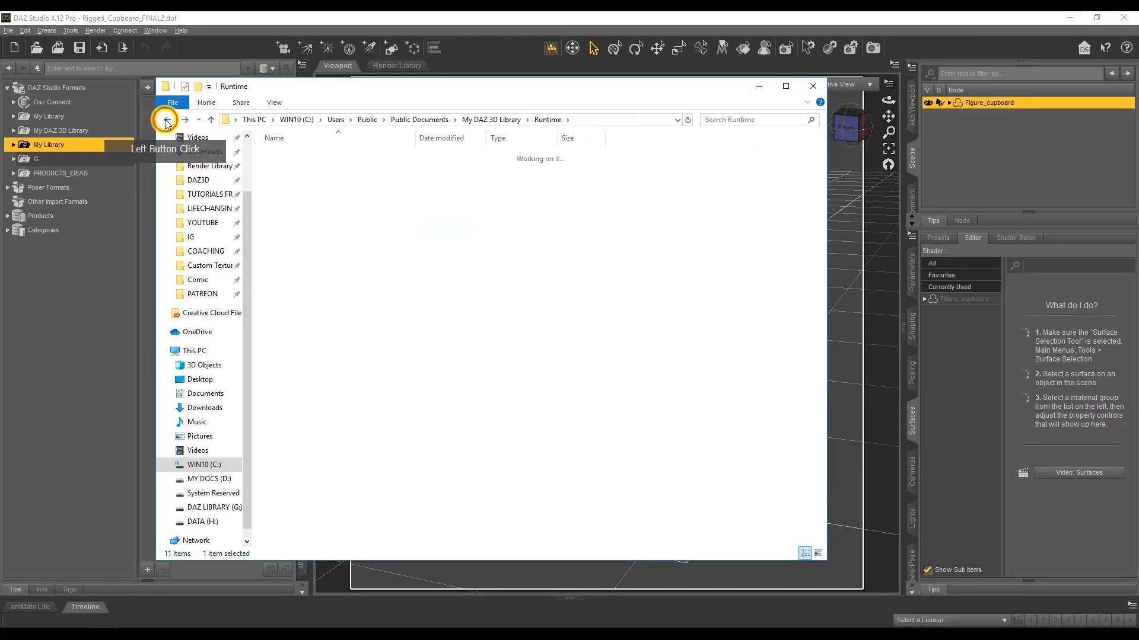
left_click(167, 121)
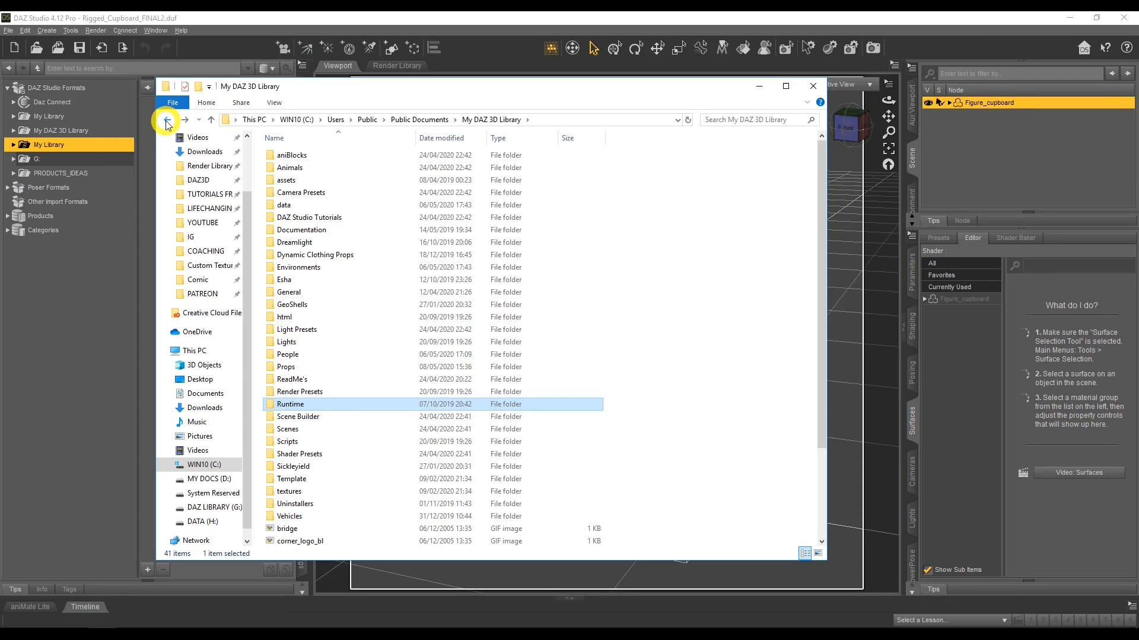
left_click(167, 122)
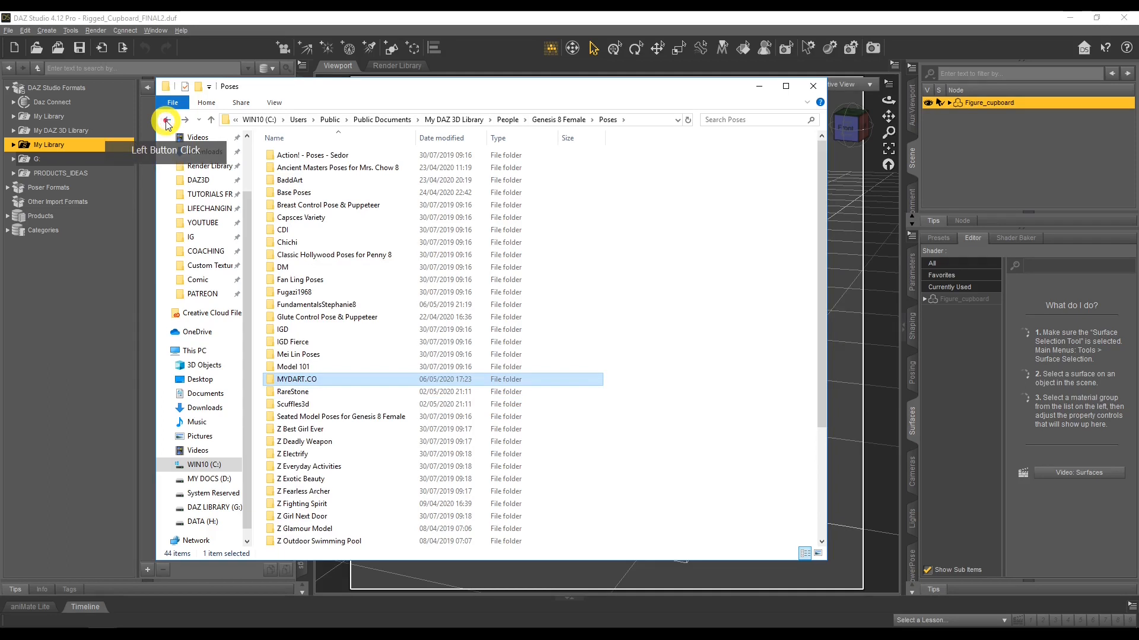
left_click(167, 121)
left_click(482, 121)
left_click(761, 87)
- Preview the cupboard in the viewport with the Iray draw style, viewing it from different angles
left_click(546, 236)
left_click(707, 373)
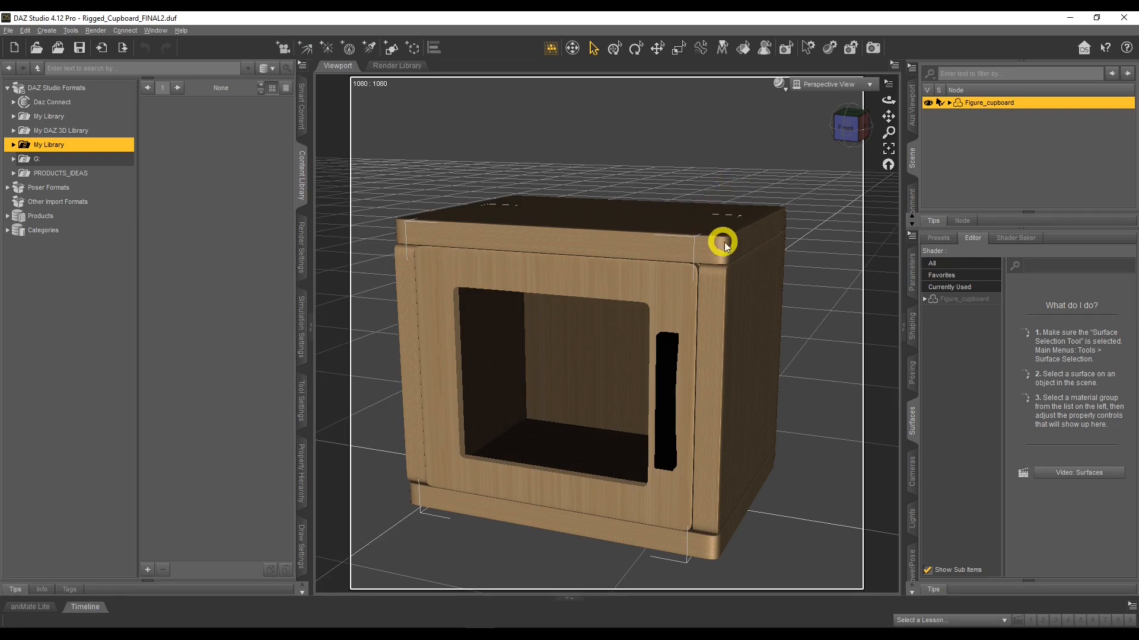
left_click_drag(887, 101, 877, 100)
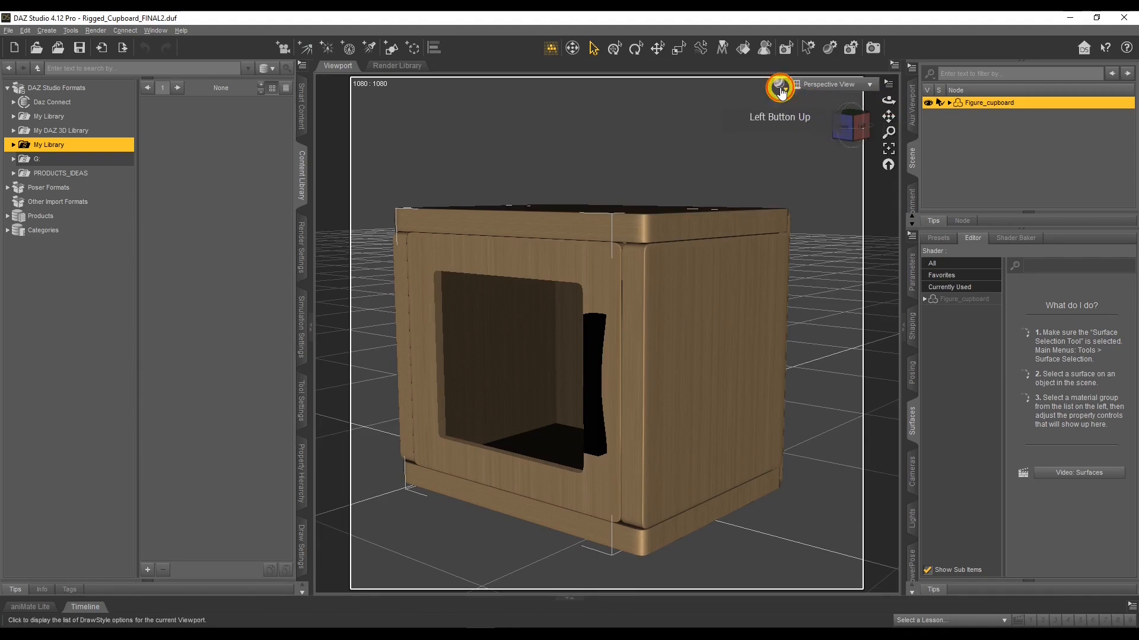
left_click(778, 83)
left_click(775, 226)
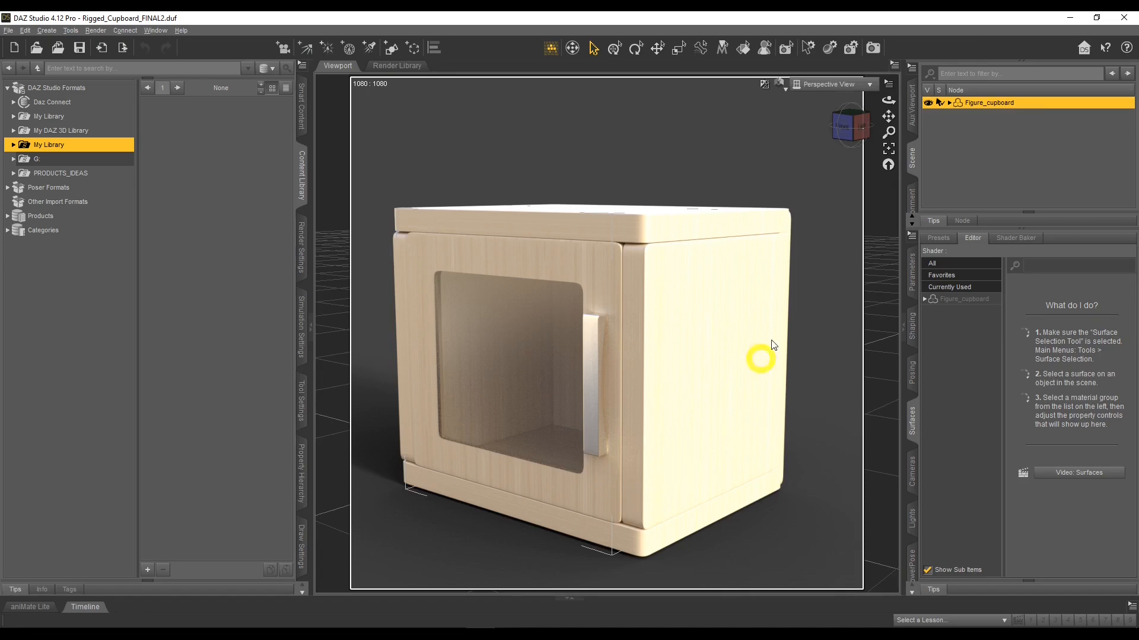
left_click_drag(887, 99, 887, 100)
- Return the viewport to textured shading, select the cupboard's Default_Top surface with Surface Selection, and check its Base Color texture path
left_click(743, 47)
left_click(780, 87)
left_click(796, 196)
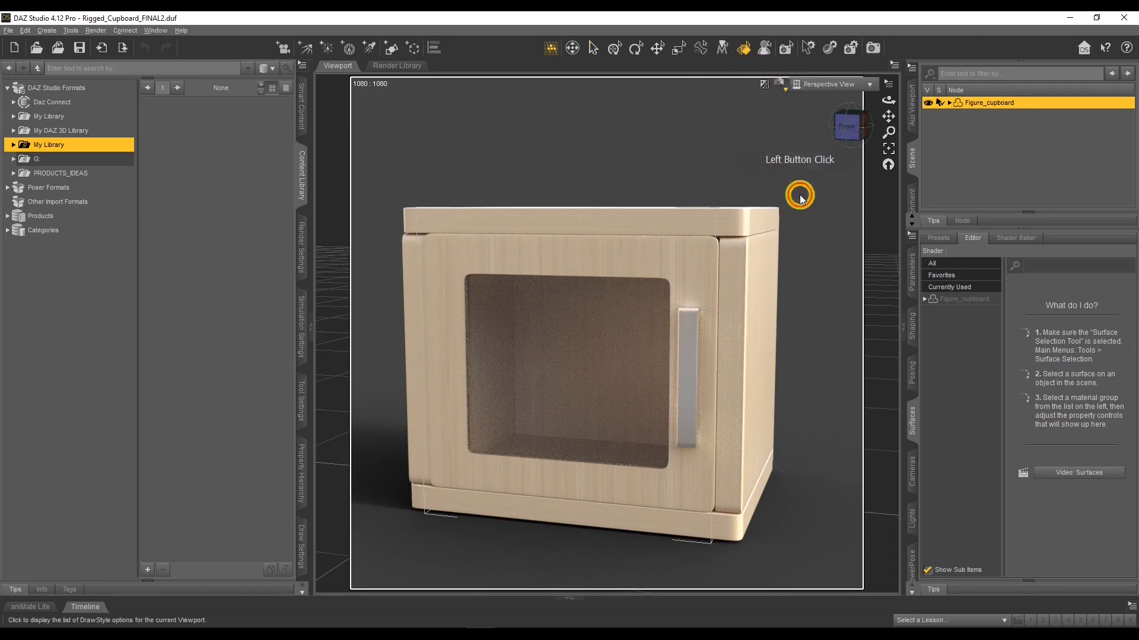
left_click(636, 222)
left_click(633, 224)
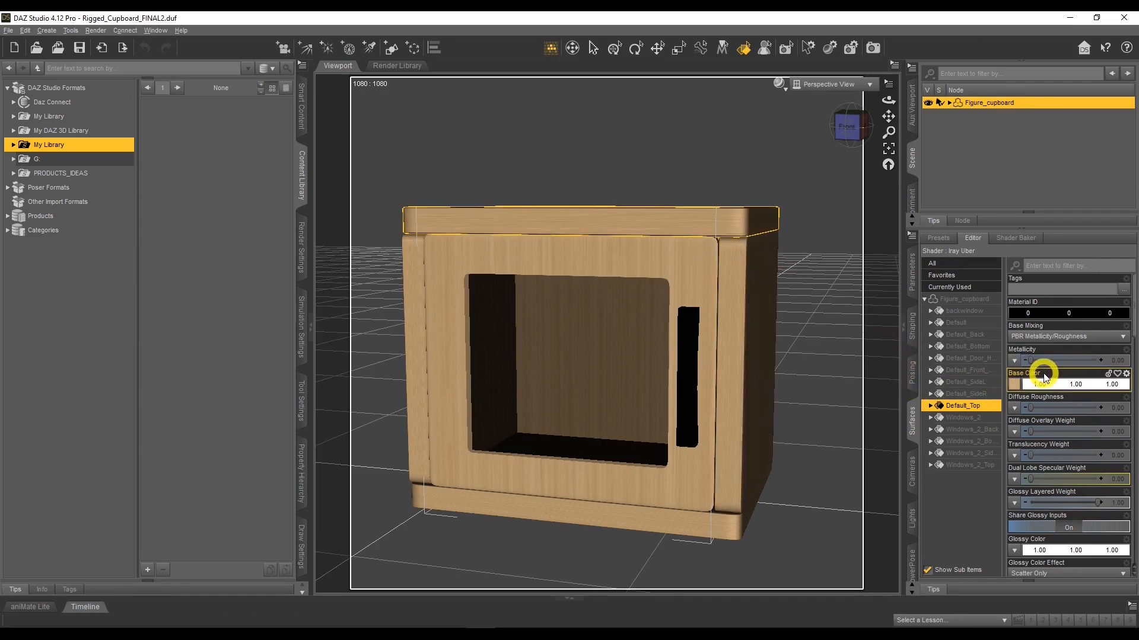
mouse_move(1014, 384)
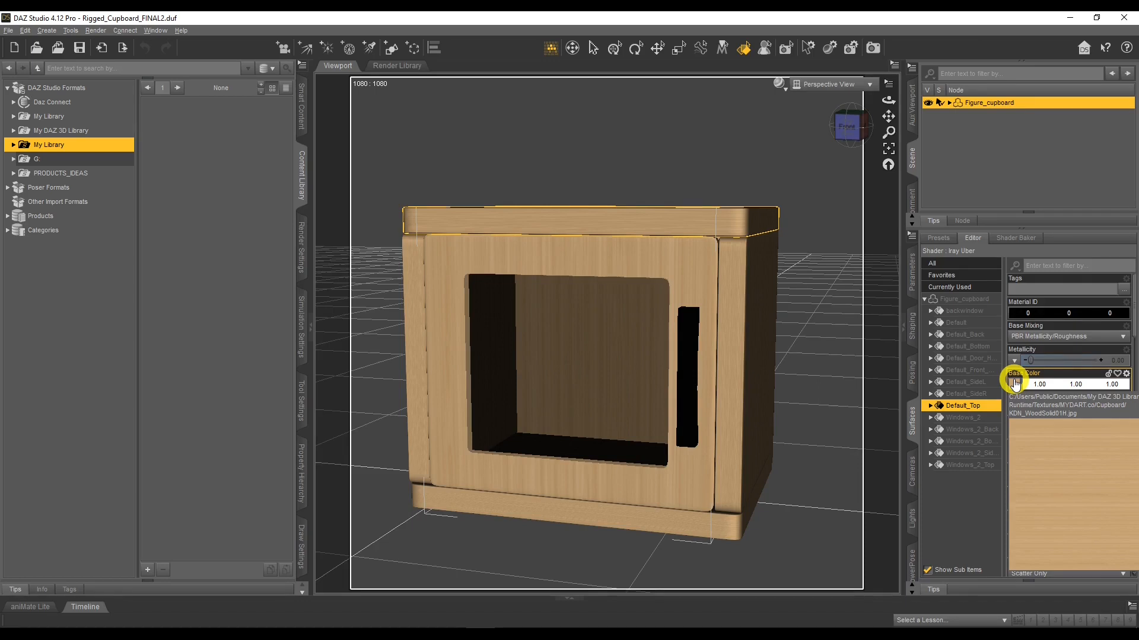
- Select Figure_cupboard in the scene and start saving it as a Figure/Prop support asset
left_click(973, 143)
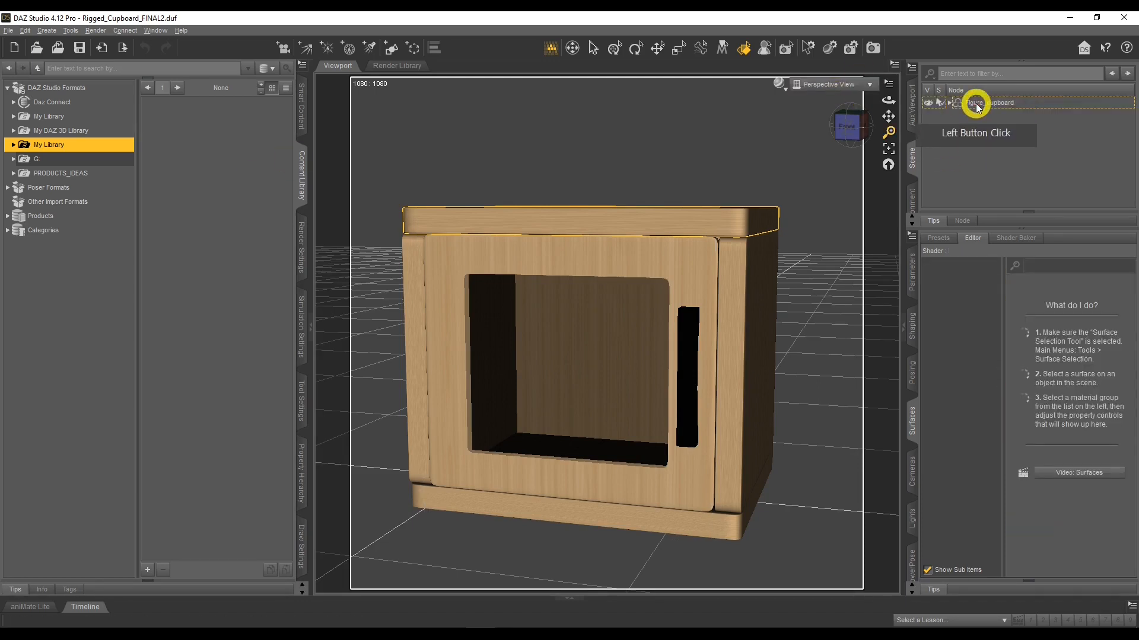
left_click(978, 108)
left_click(353, 113)
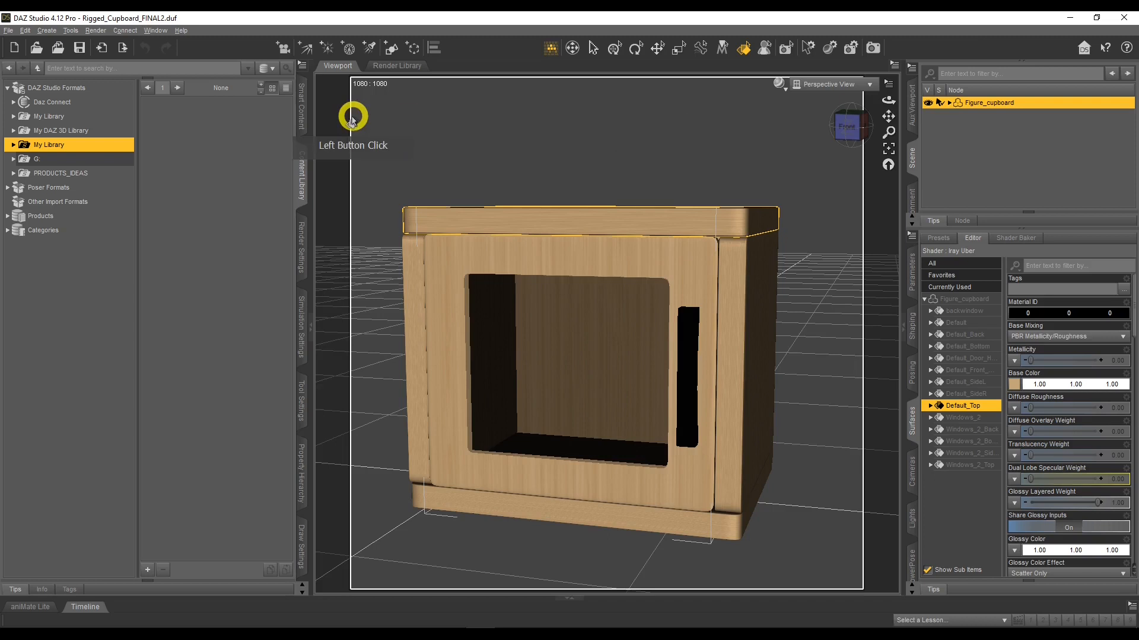
left_click(9, 31)
left_click(49, 113)
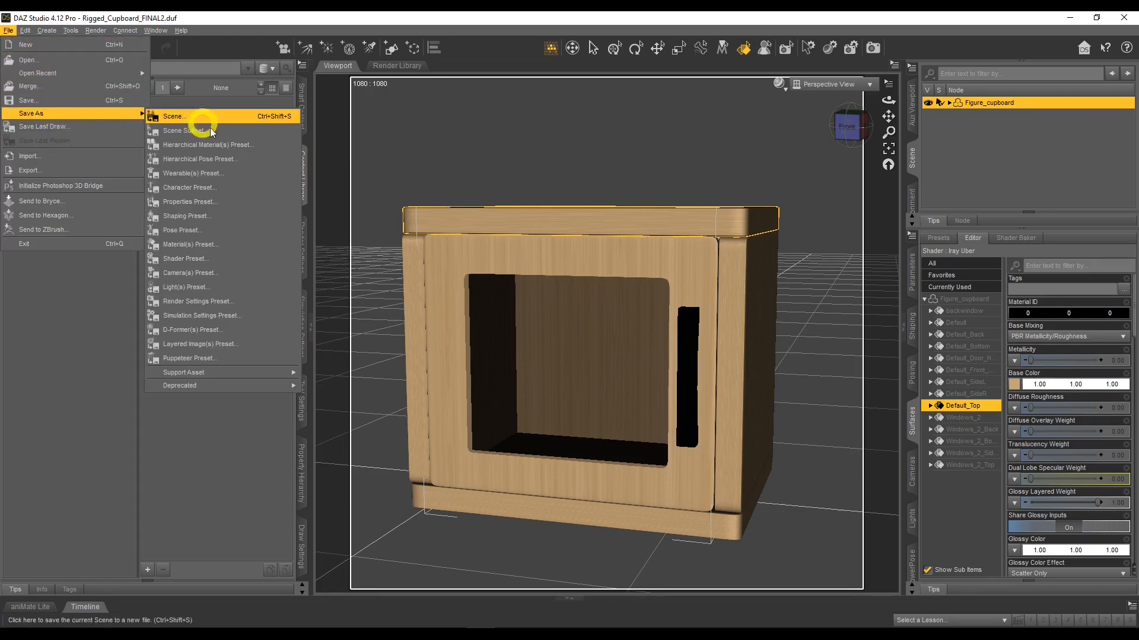
mouse_move(213, 372)
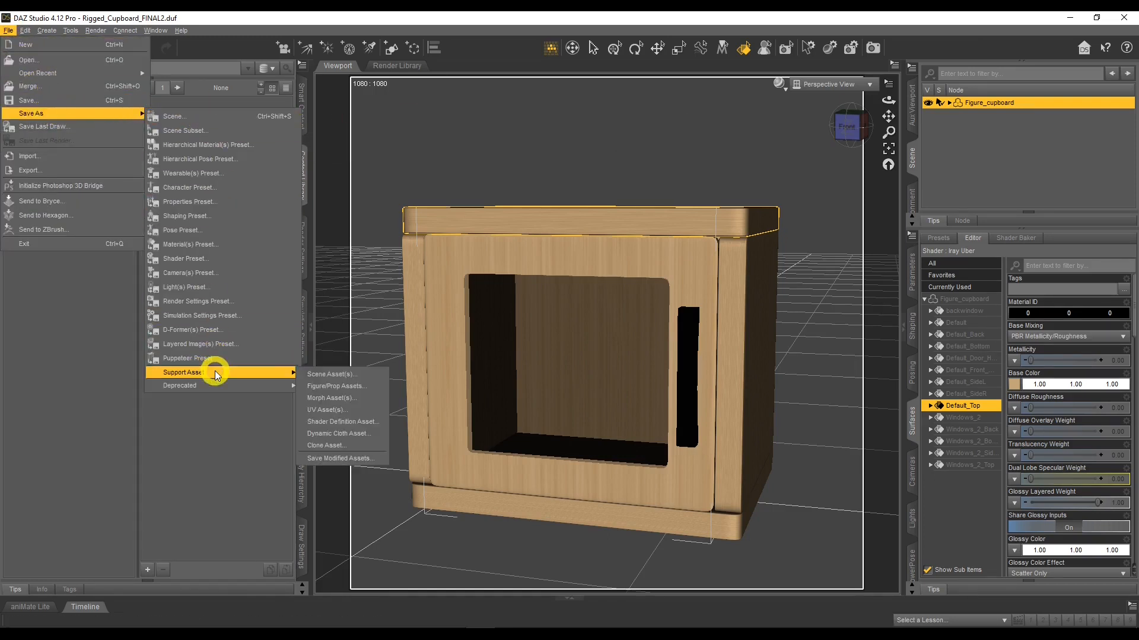
left_click(349, 386)
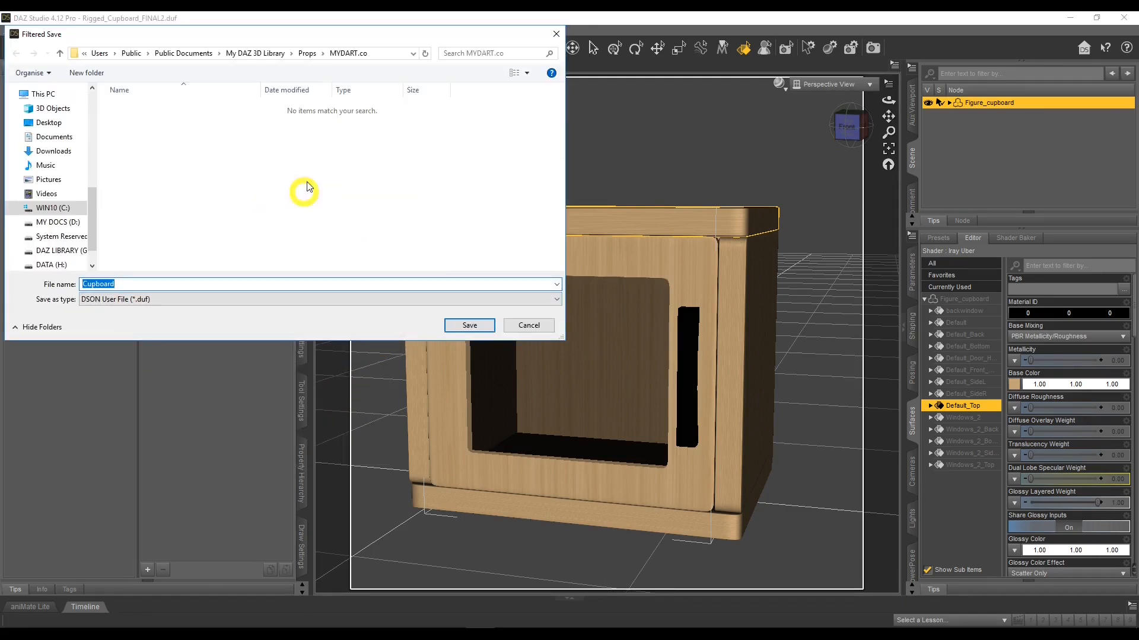
- Browse the save location from My DAZ 3D Library to Props > MYDART.co
left_click(252, 53)
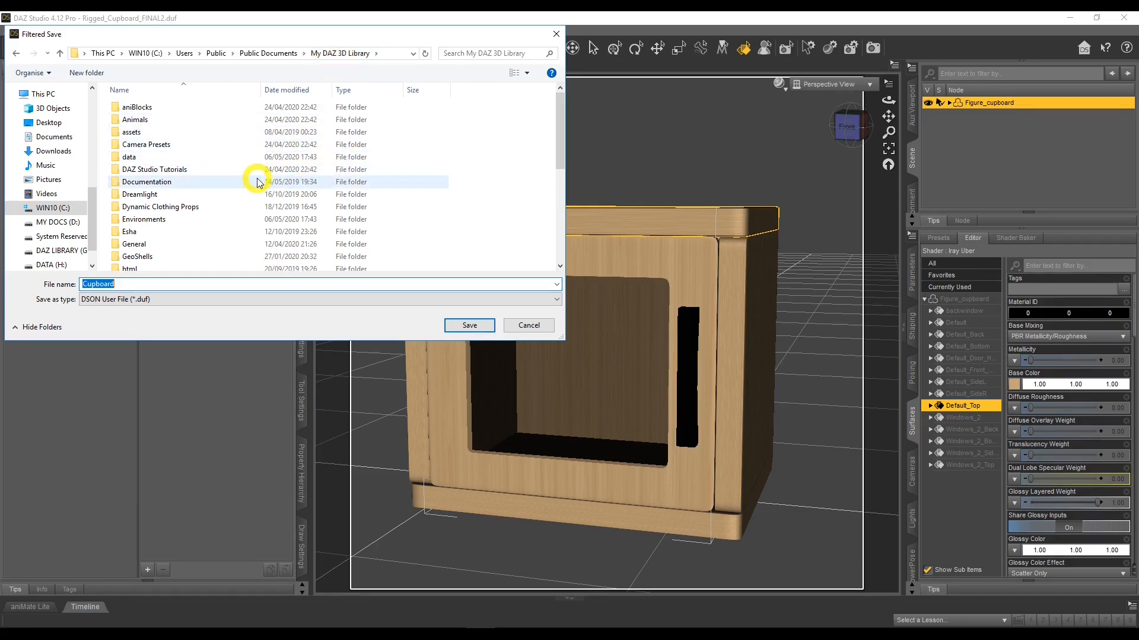
scroll(256, 182, "down", 4)
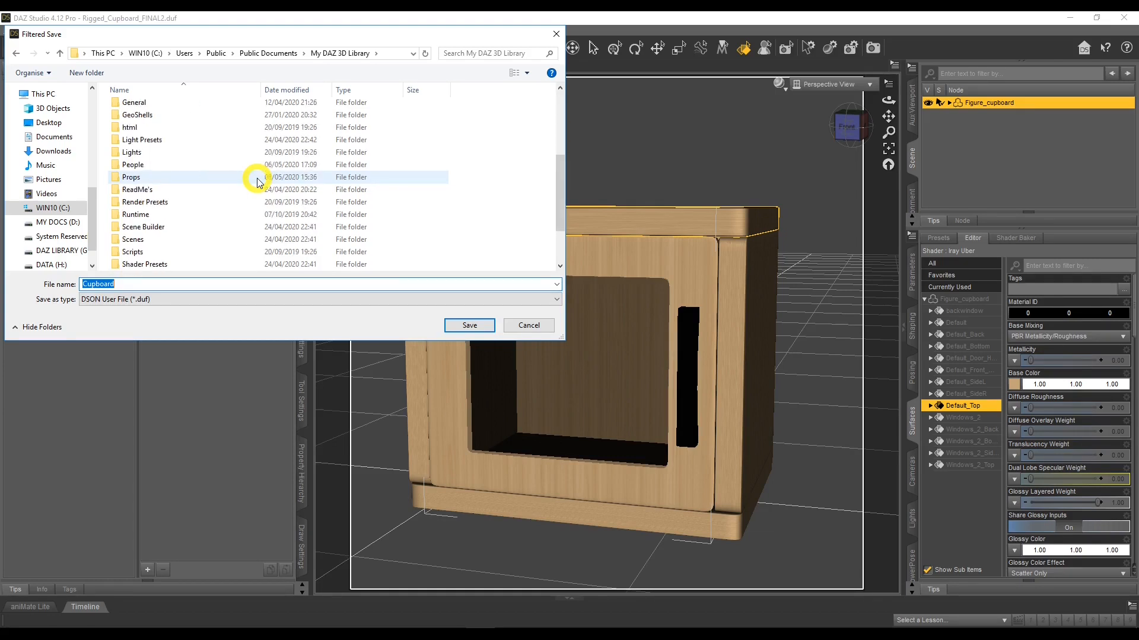
double_click(133, 177)
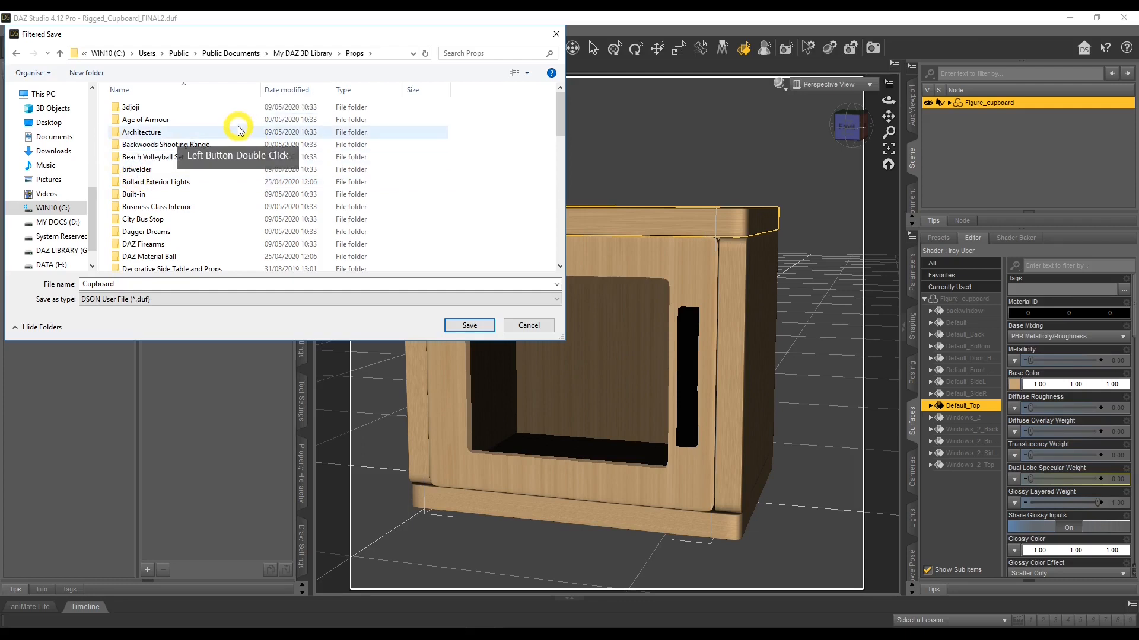
scroll(186, 146, "down", 10)
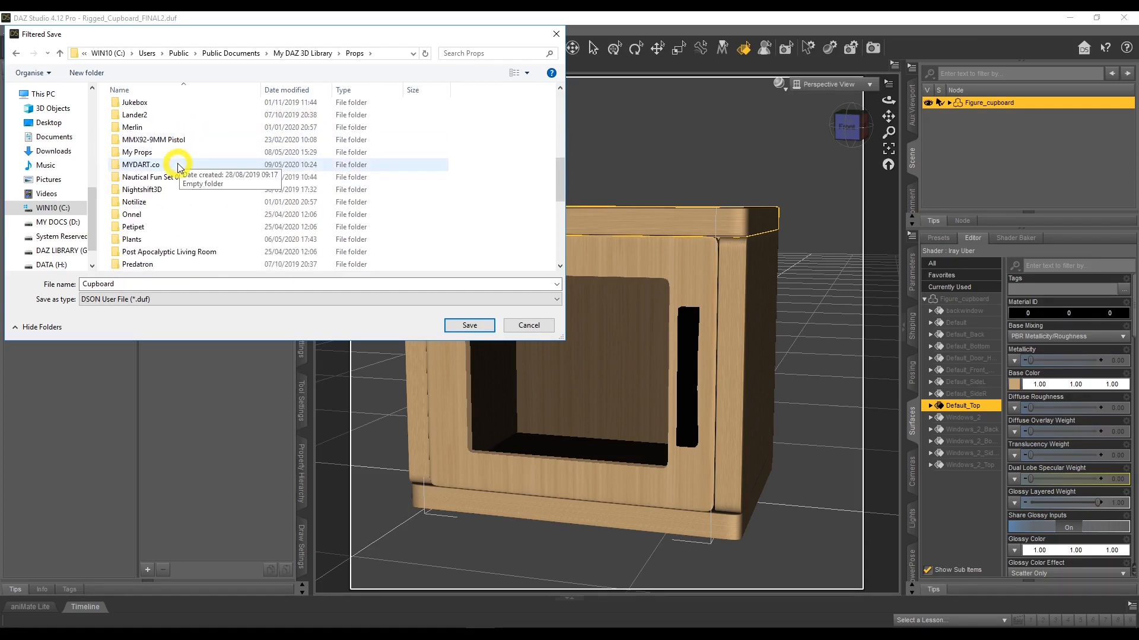
double_click(178, 166)
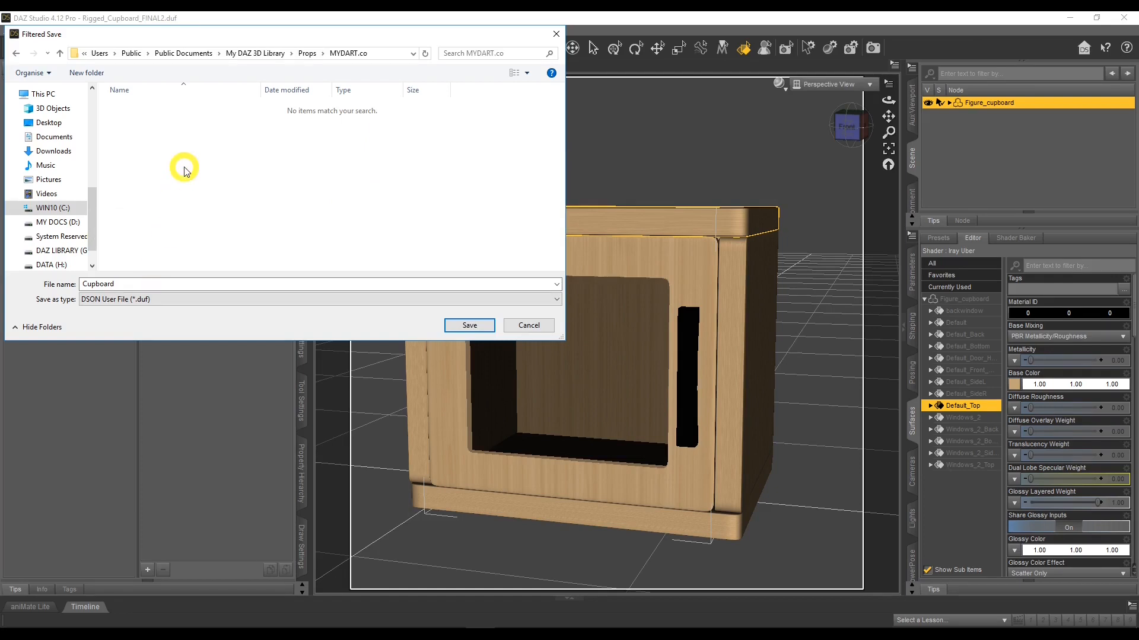
- Create a folder named Cupboard inside MYDART.co and open it as the save location
left_click(89, 72)
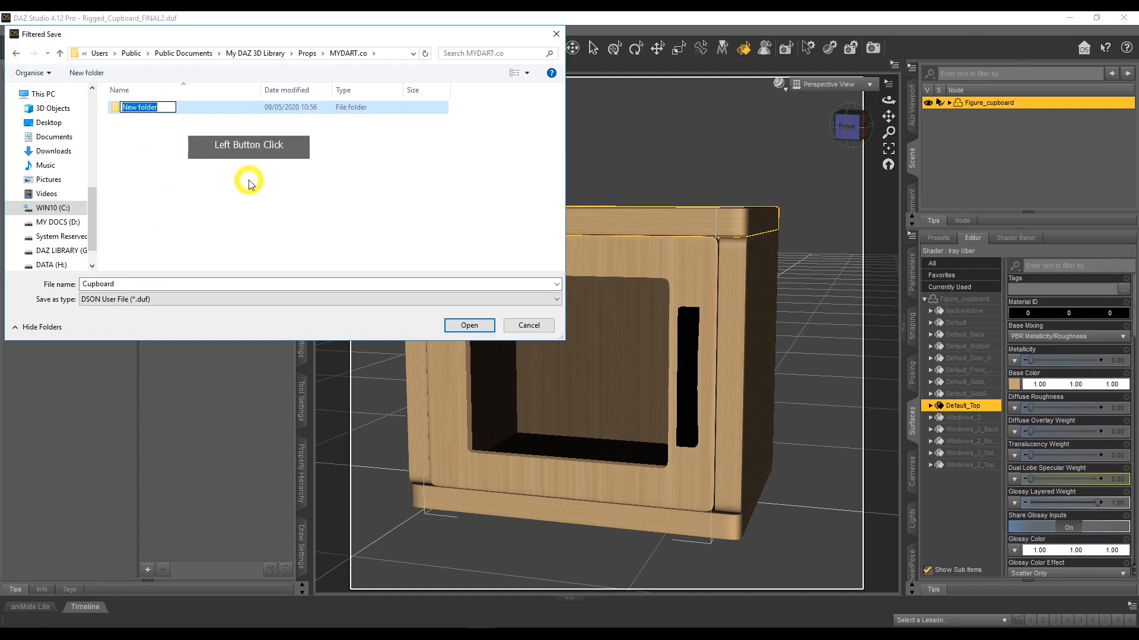
type("Cu-b")
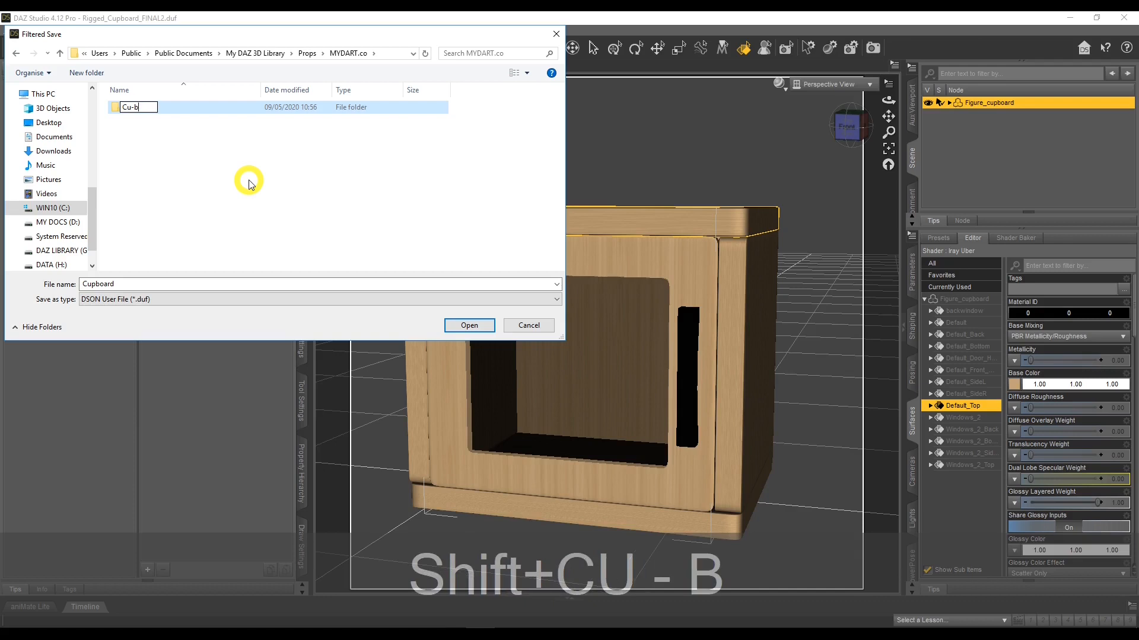
key("BackSpace")
type("pboard")
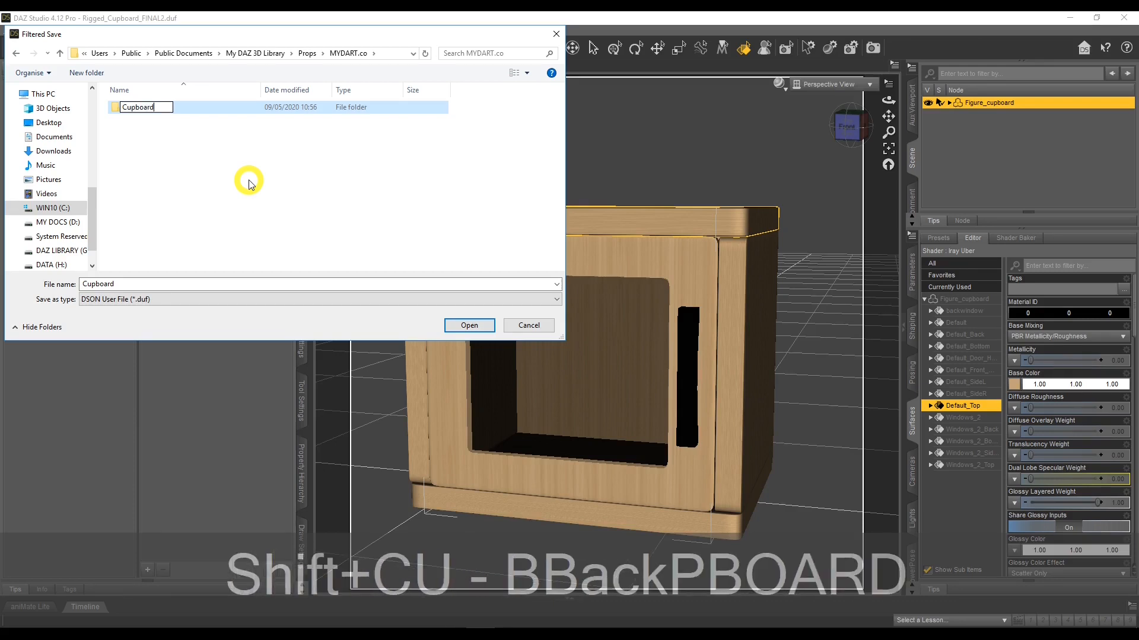
key("Return")
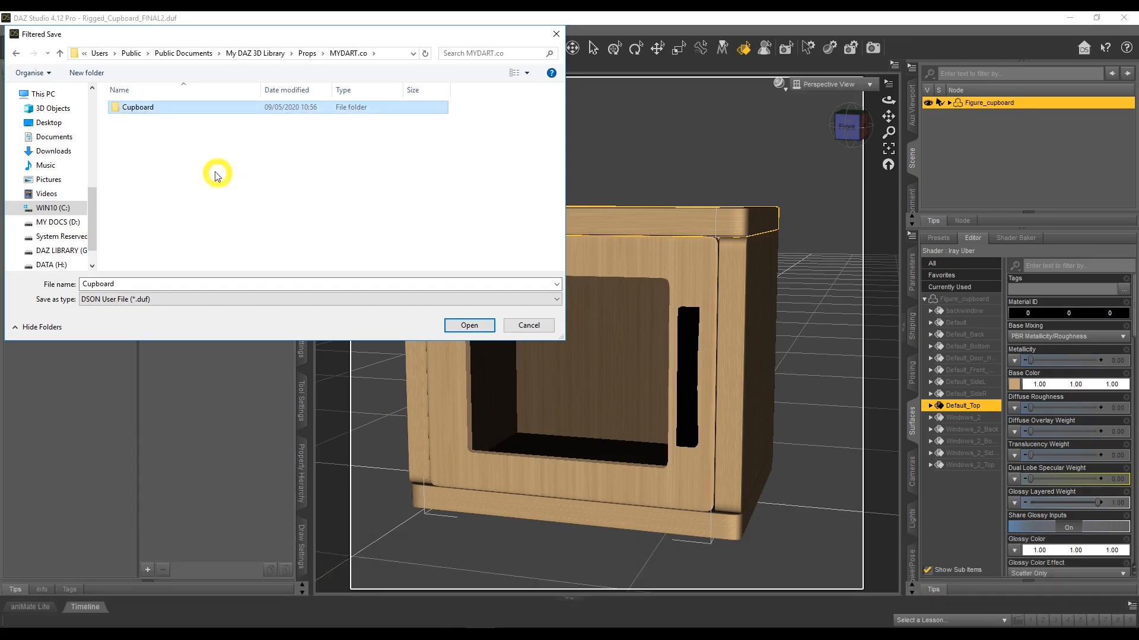
double_click(172, 112)
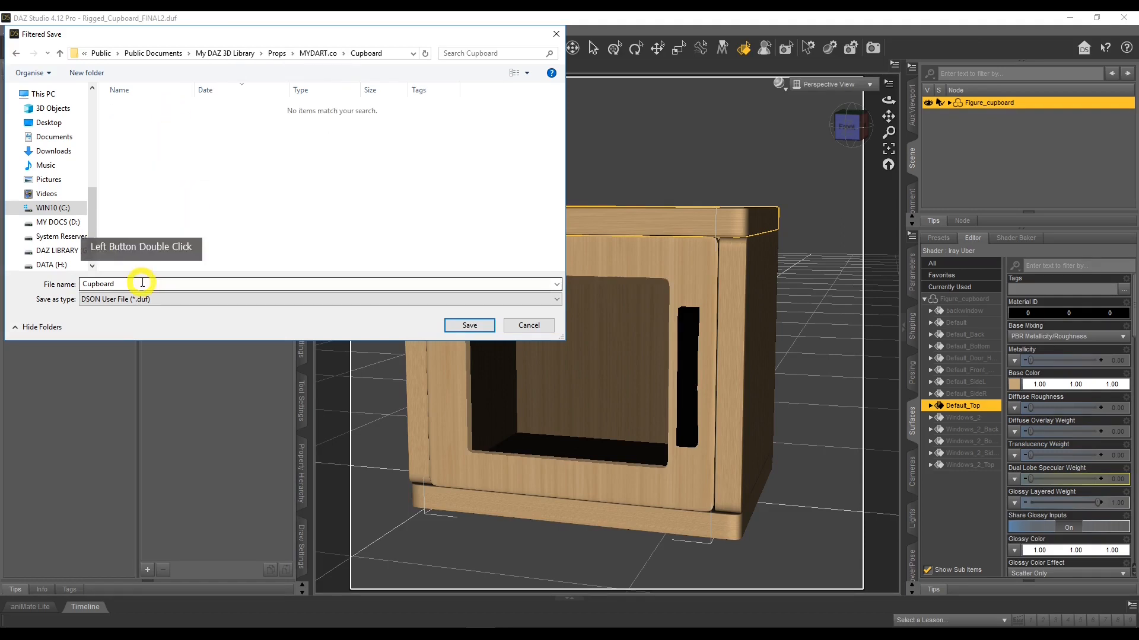
- Name the asset file Cupboard Load Prop and save it in the Cupboard folder
left_click(229, 285)
left_click(230, 285)
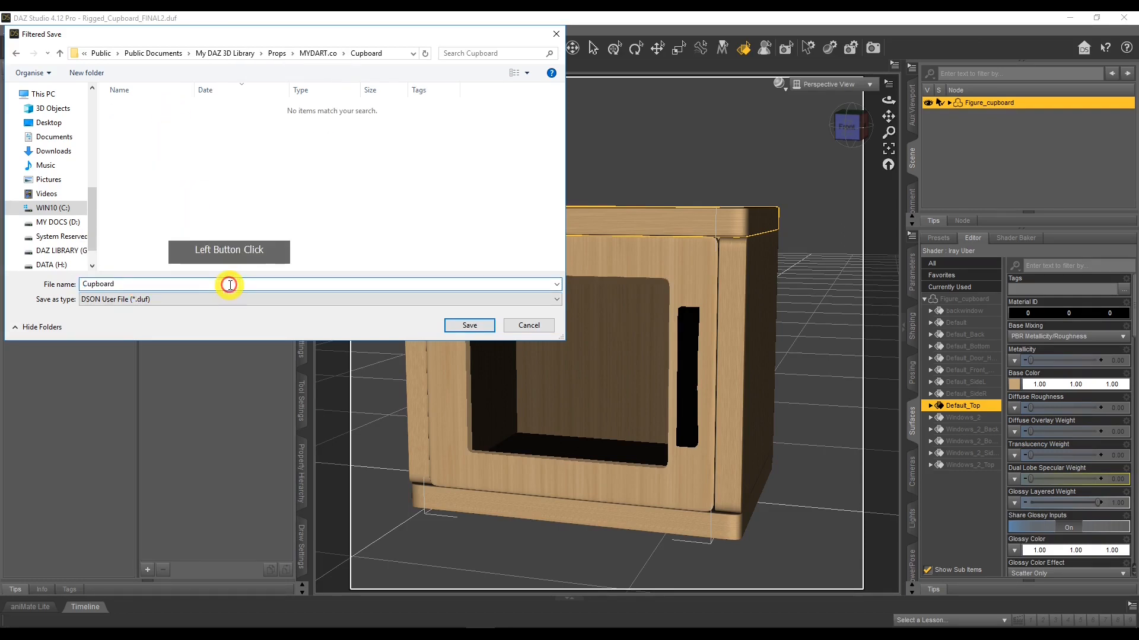
type("Load ")
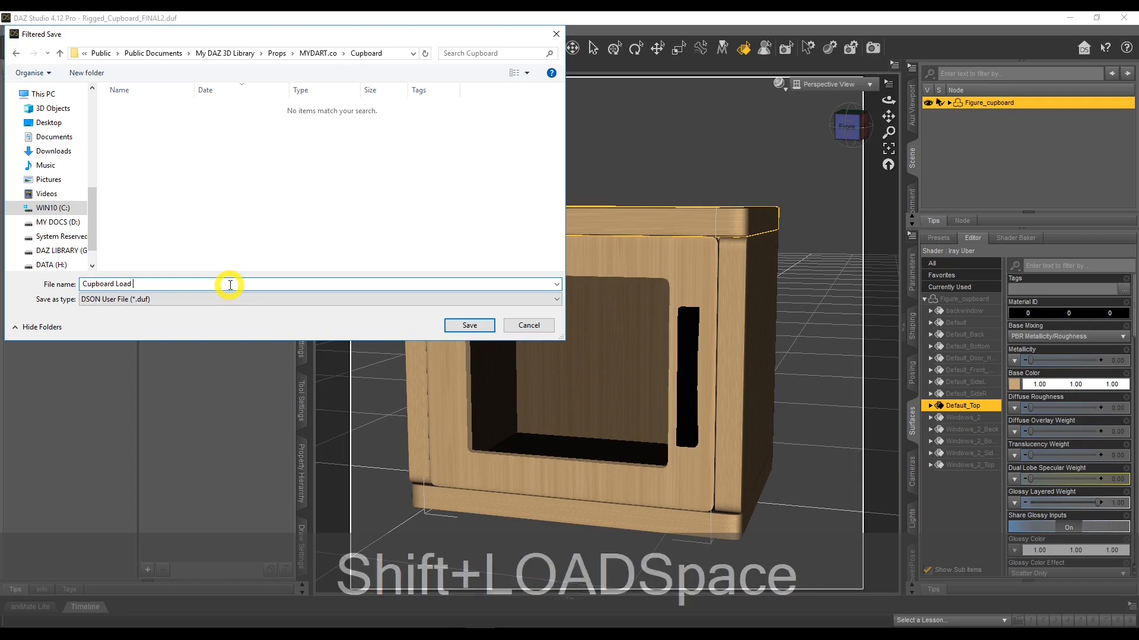
key("BackSpace")
key("BackSpace")
key("BackSpace")
key("BackSpace")
key("BackSpace")
type("-Load Prop")
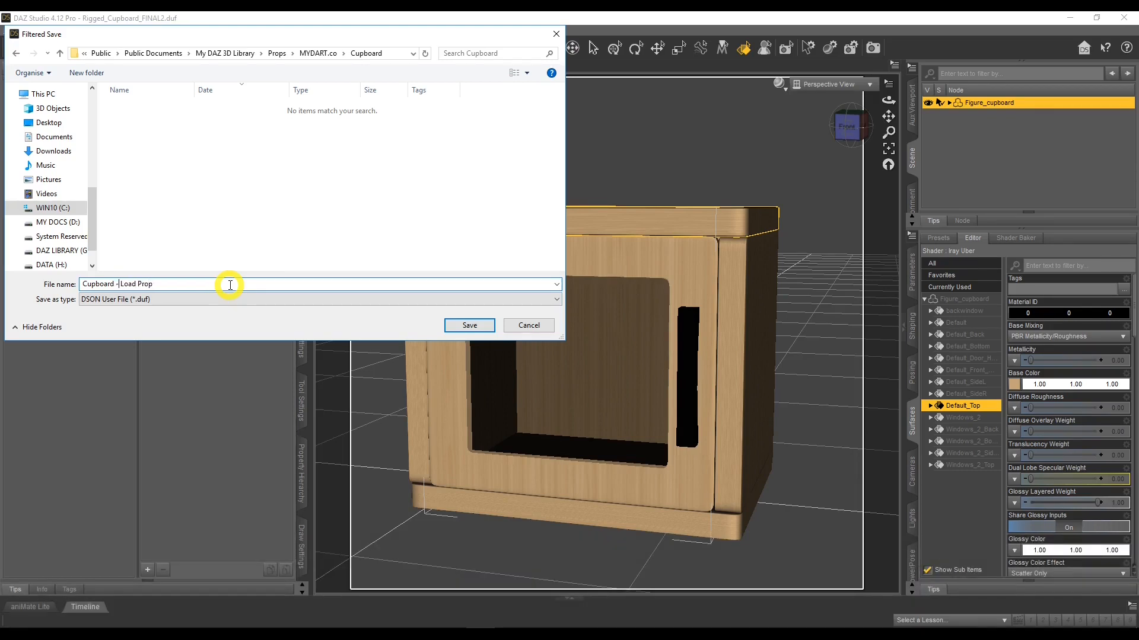
key("BackSpace")
key("BackSpace")
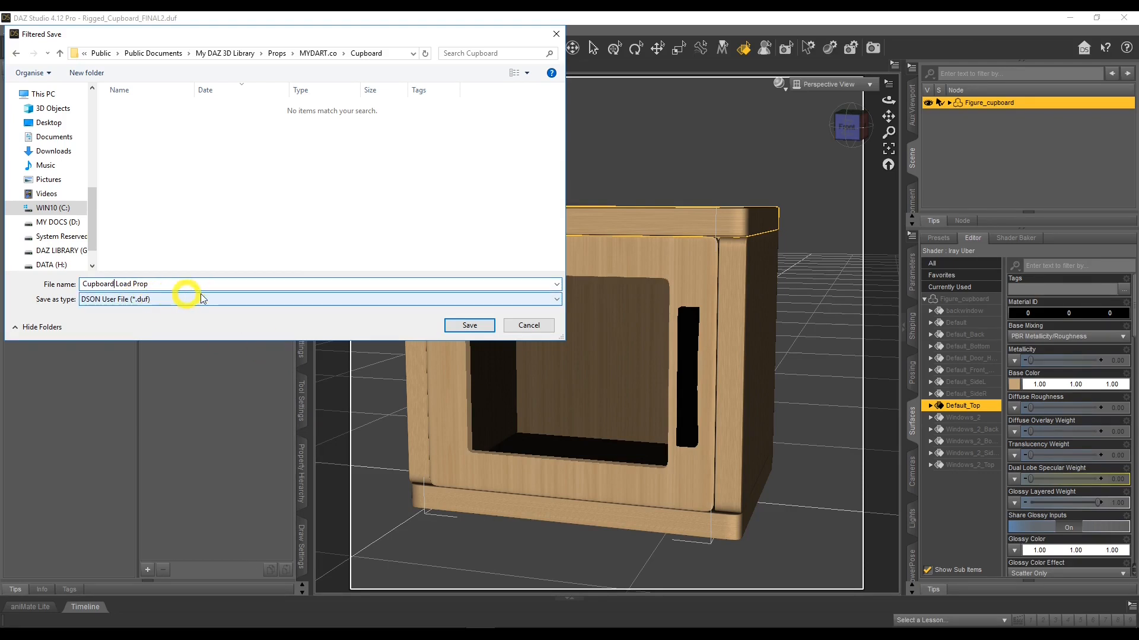
left_click(460, 324)
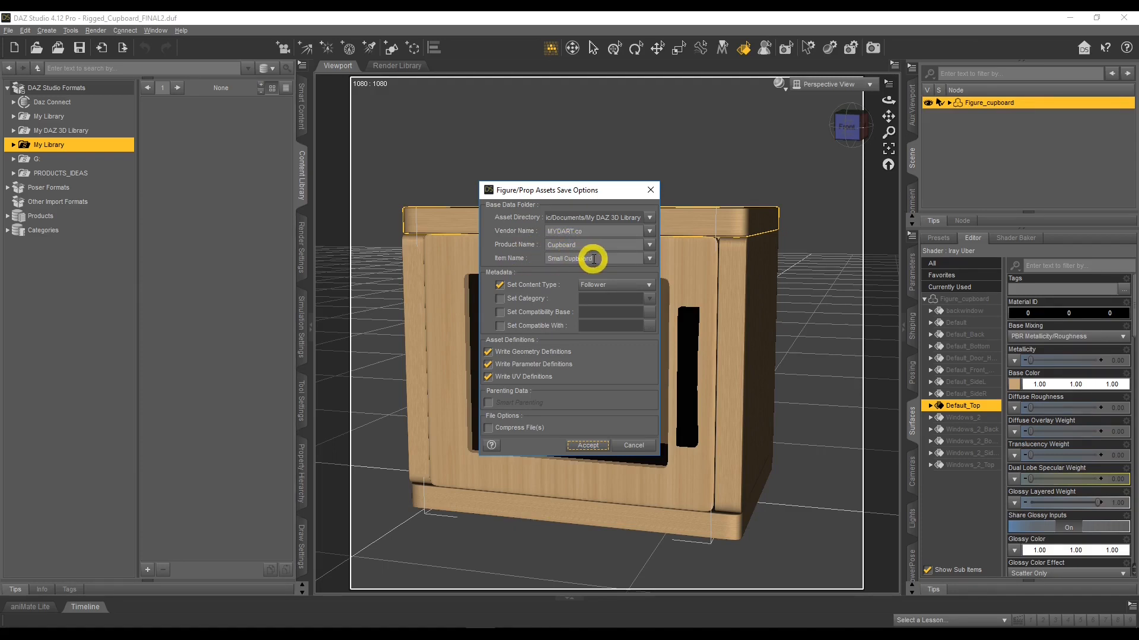
- Change the item name to Cupboard, set the content type to Prop, and accept the Figure/Prop save options
left_click_drag(564, 258, 517, 263)
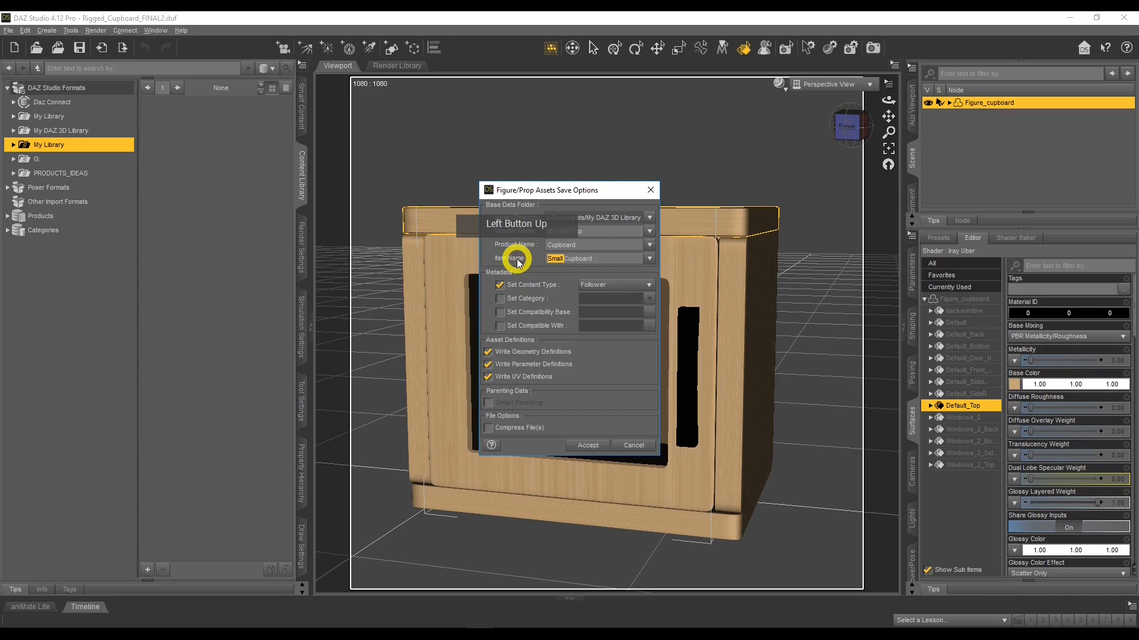
key("BackSpace")
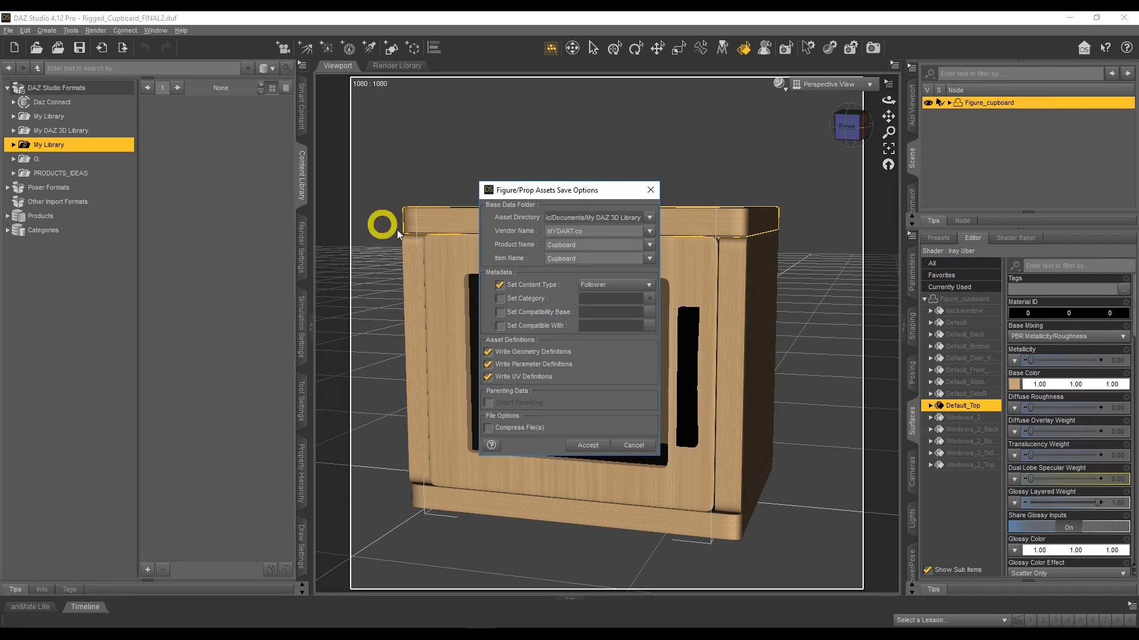
left_click(629, 289)
left_click(606, 357)
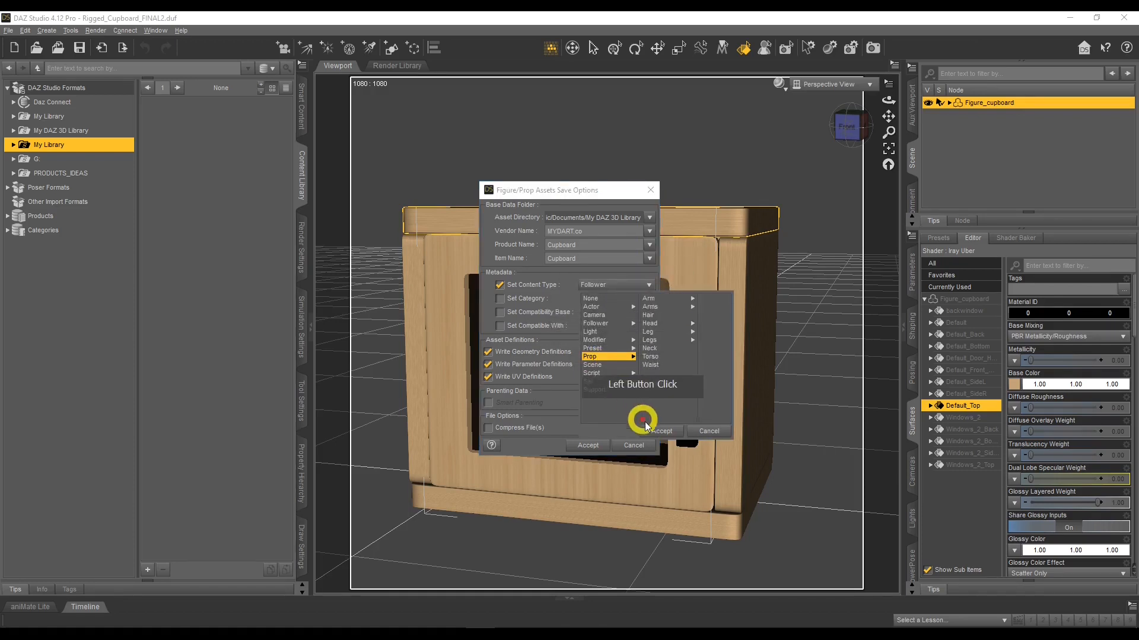
left_click(659, 431)
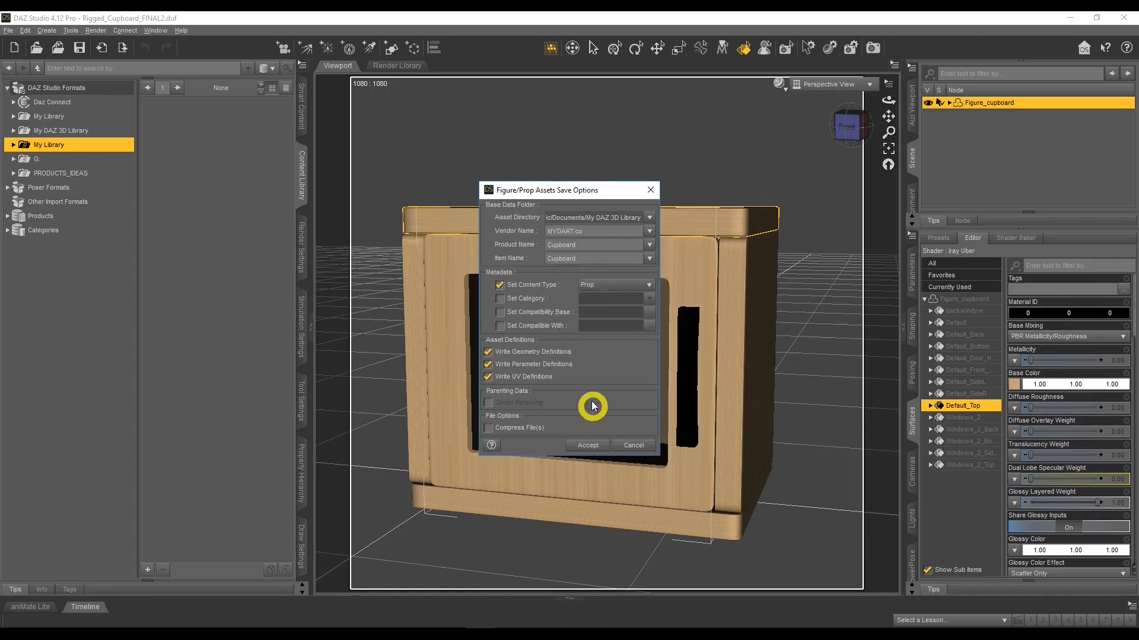
left_click(583, 380)
left_click(581, 445)
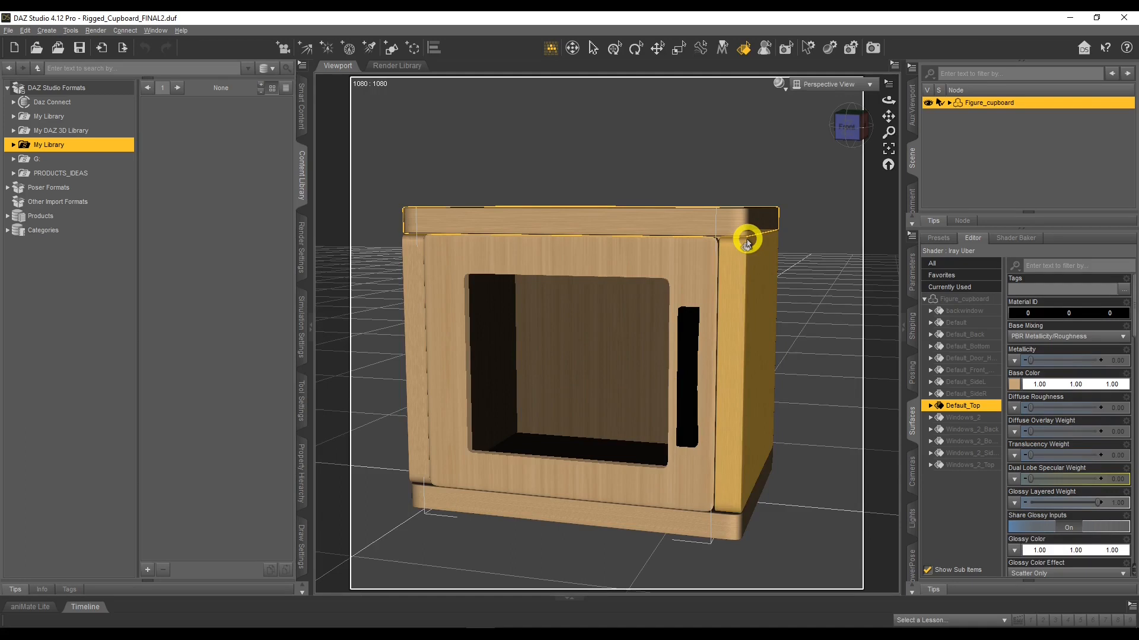
right_click(987, 103)
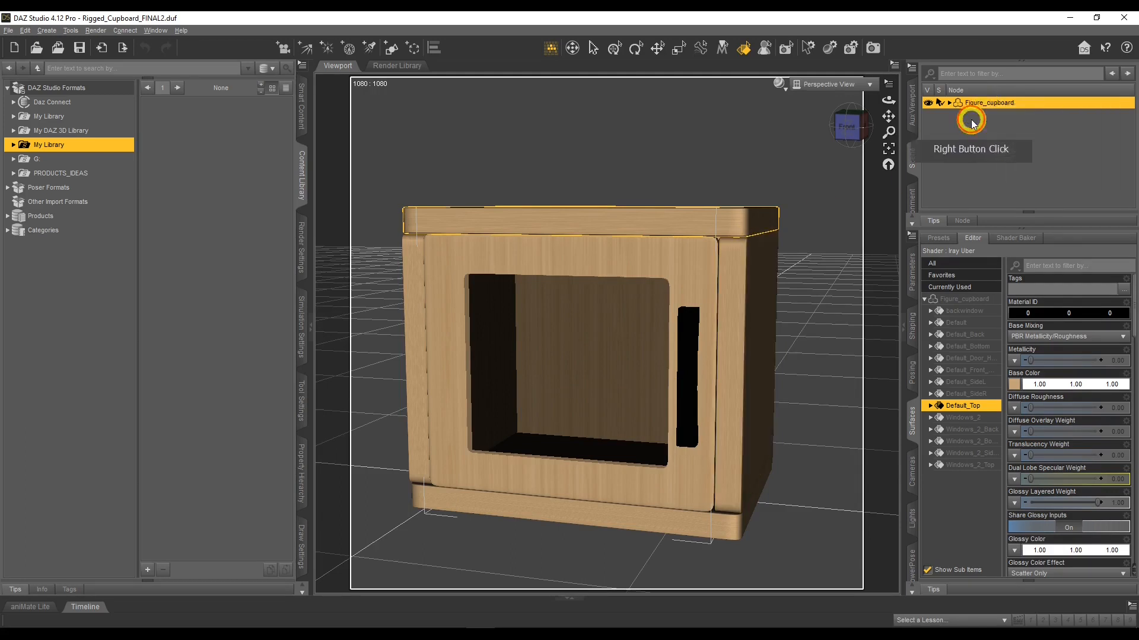
left_click(436, 144)
left_click(212, 157)
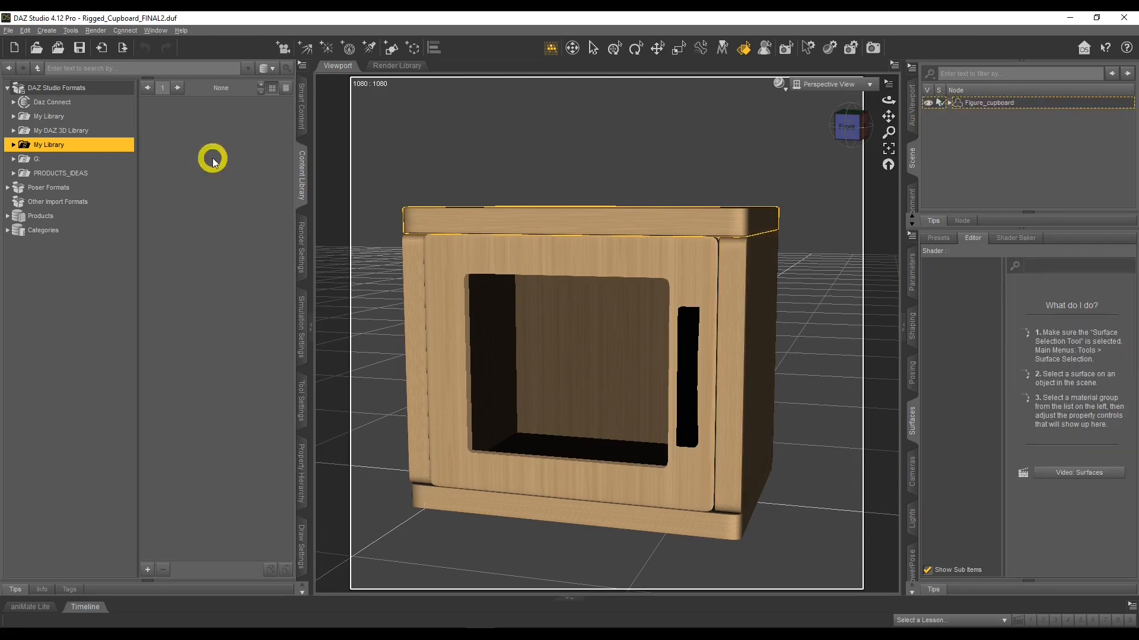
- Open the Cupboard folder under My DAZ 3D Library > Props > MYDART.co in the Content Library
left_click(34, 130)
left_click(13, 131)
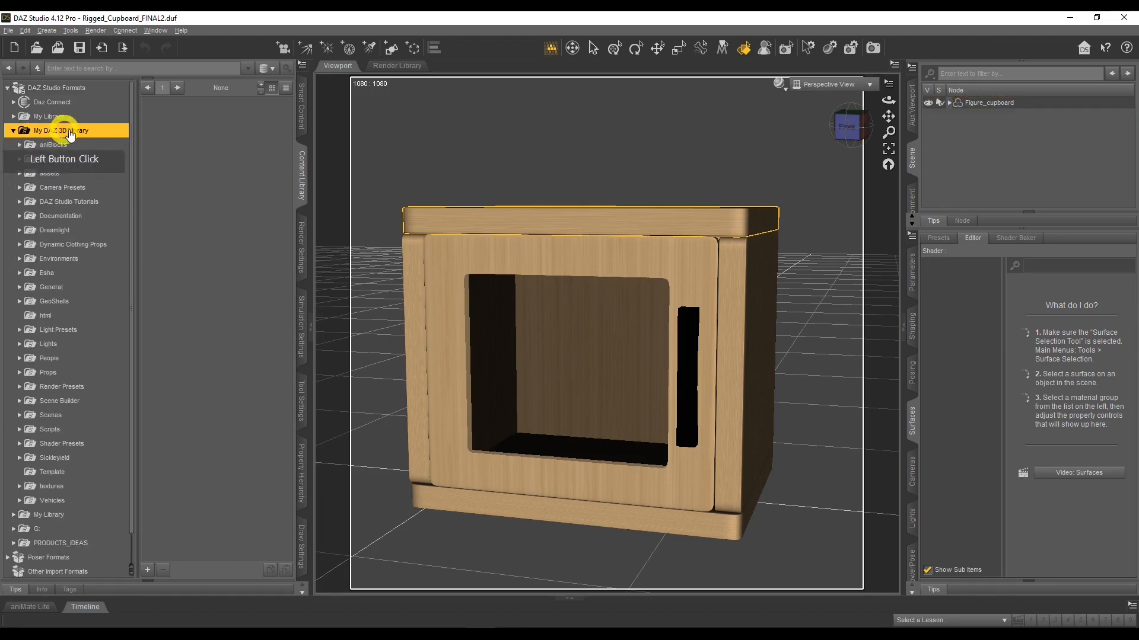
scroll(71, 296, "down", 1)
left_click(51, 342)
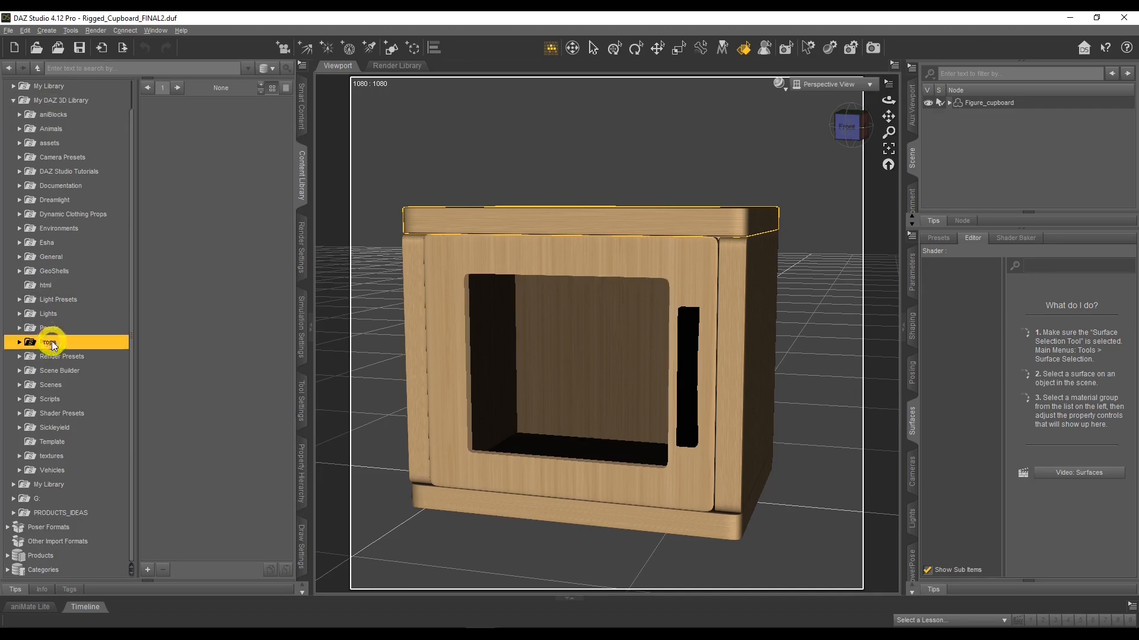
left_click(20, 343)
scroll(71, 382, "down", 6)
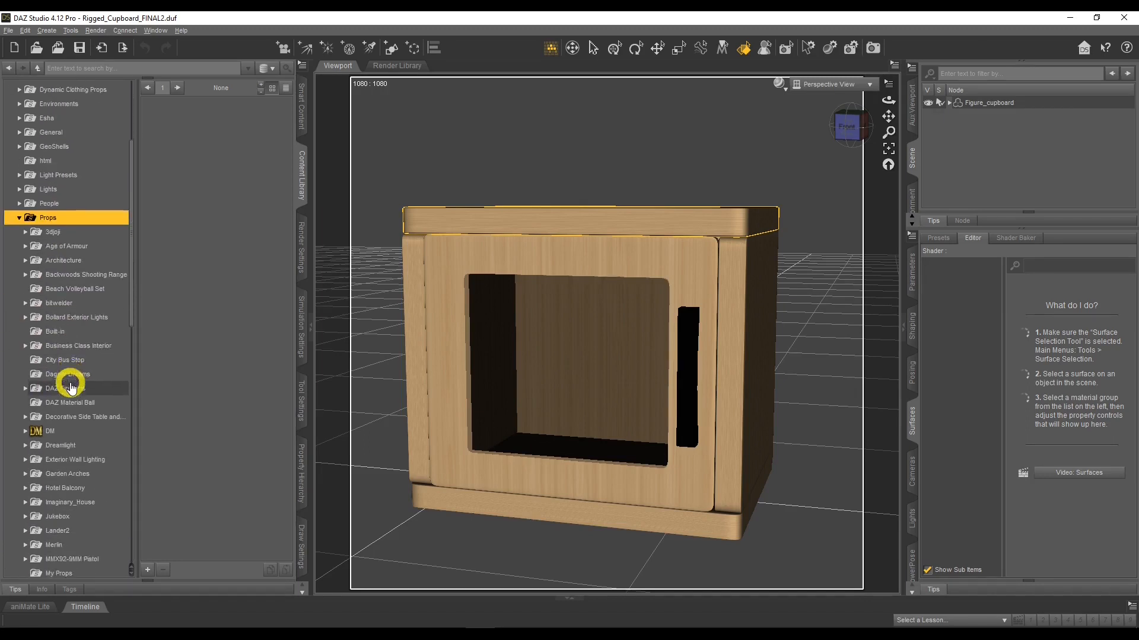
scroll(72, 382, "down", 4)
left_click(72, 303)
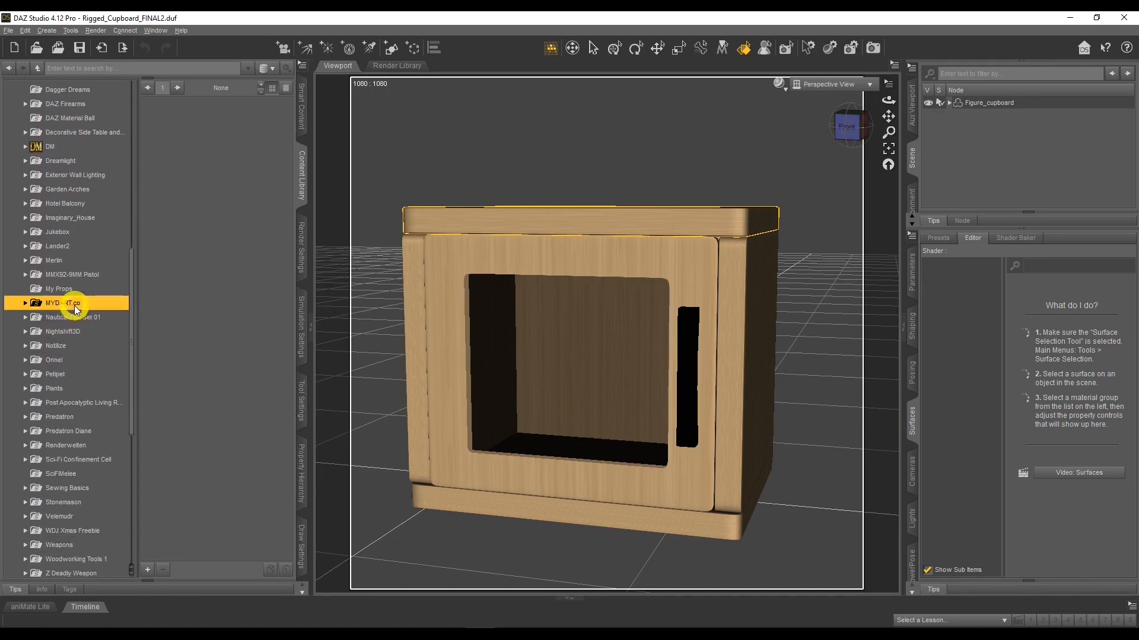
left_click(23, 304)
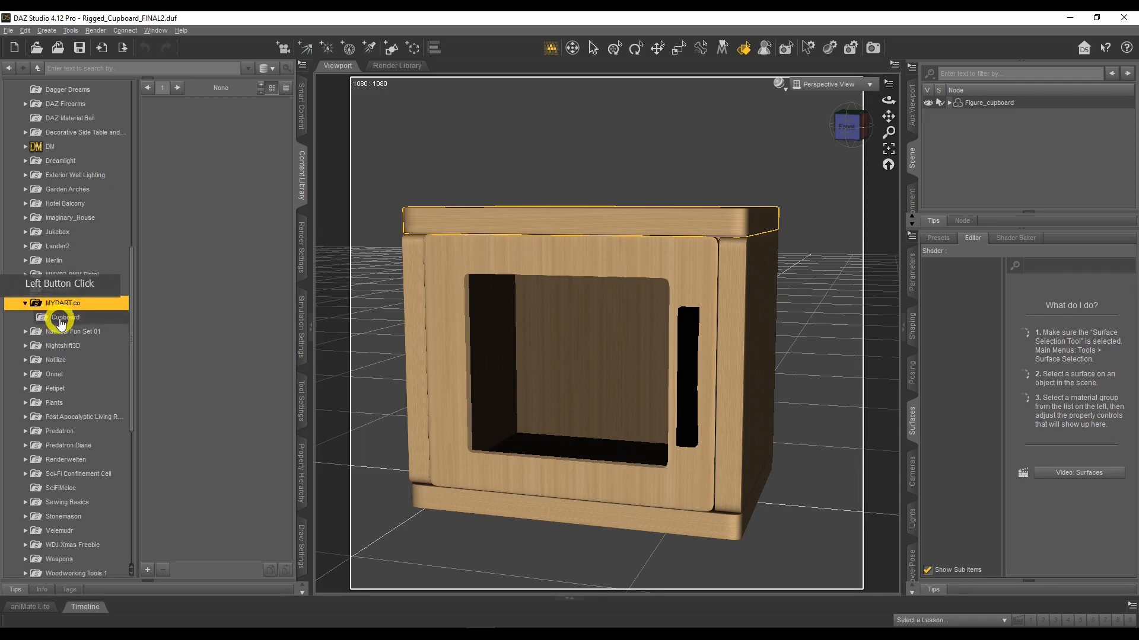
left_click(60, 319)
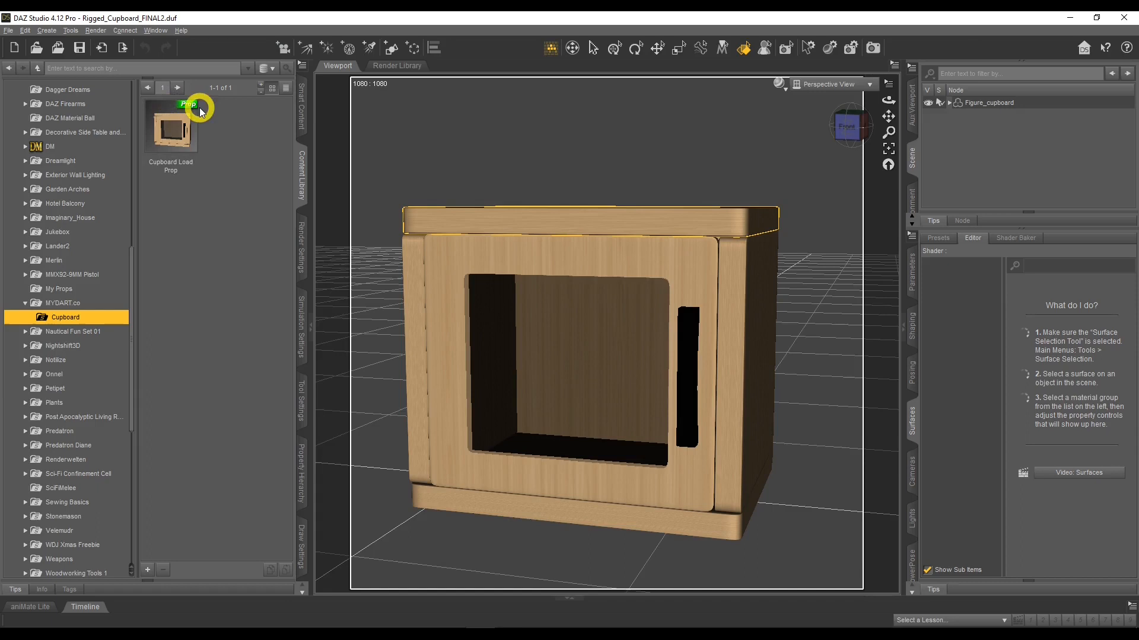
- Delete Figure_cupboard from the scene and load the saved Cupboard Load Prop asset in its place
left_click_drag(182, 109, 594, 287)
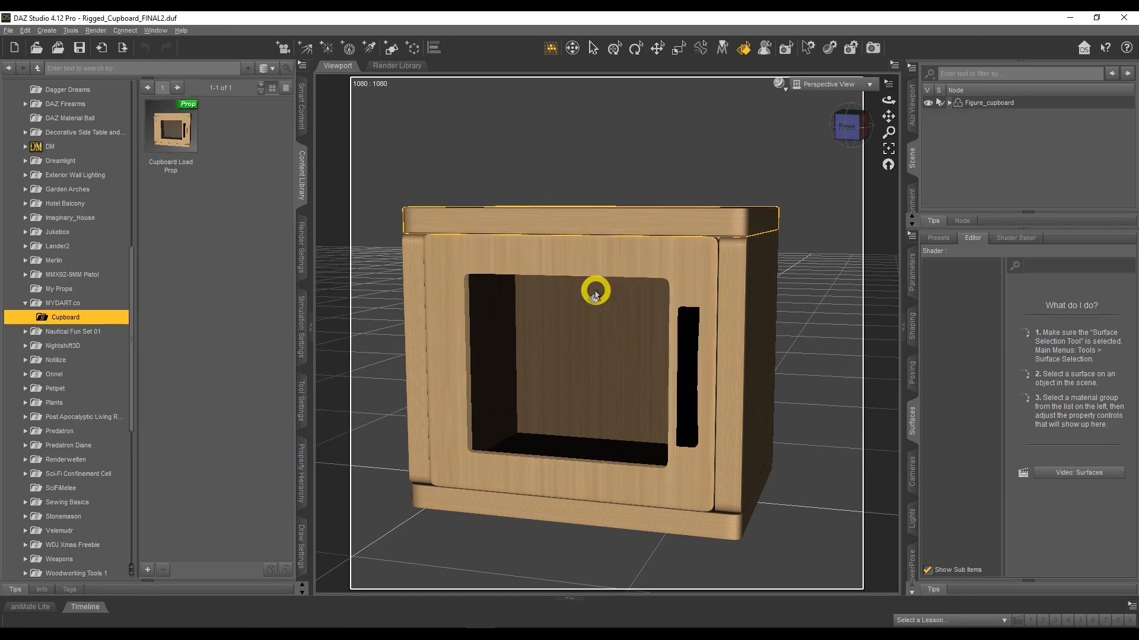
right_click(1008, 103)
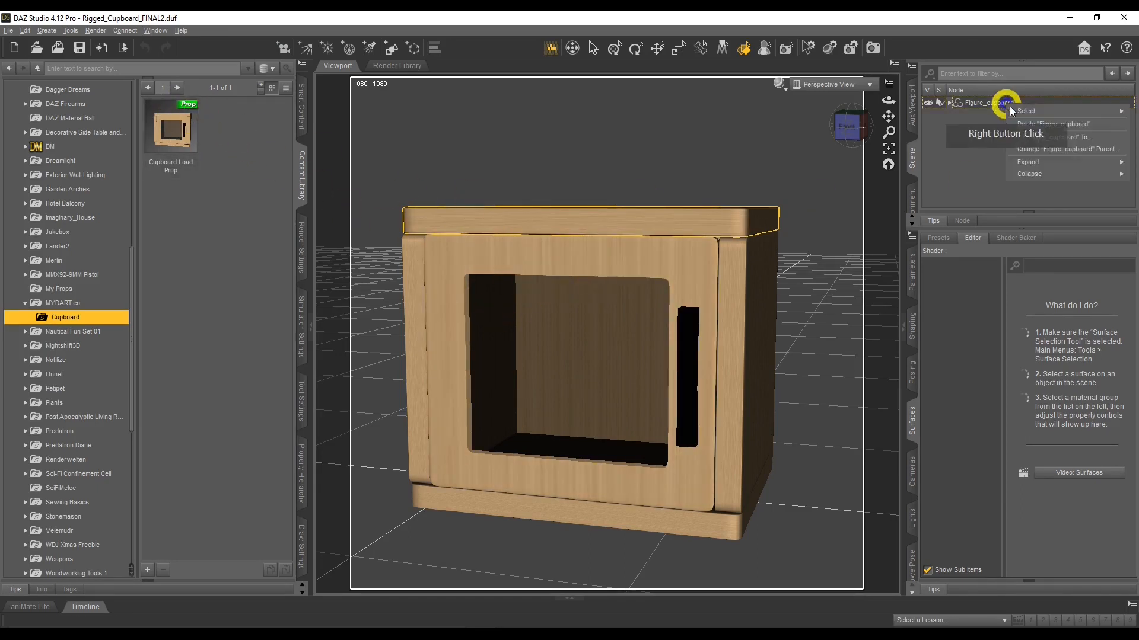
left_click(1030, 124)
double_click(172, 126)
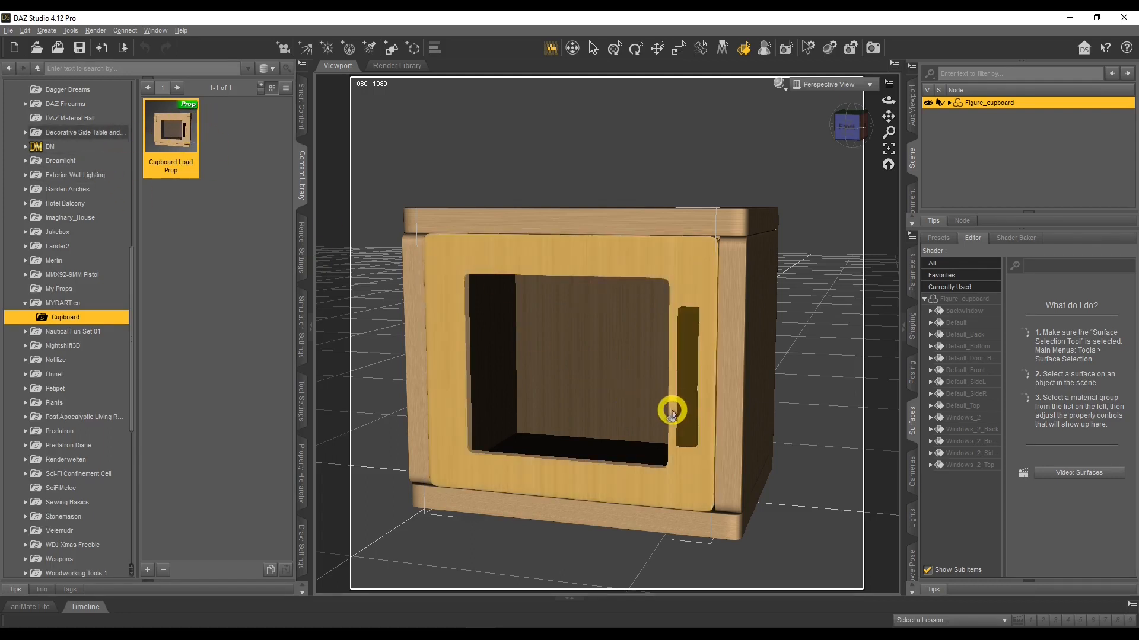
- Switch to File Explorer and arrange the My DAZ 3D Library and DAZ LIBRARY (G:) windows side by side
left_click(109, 619)
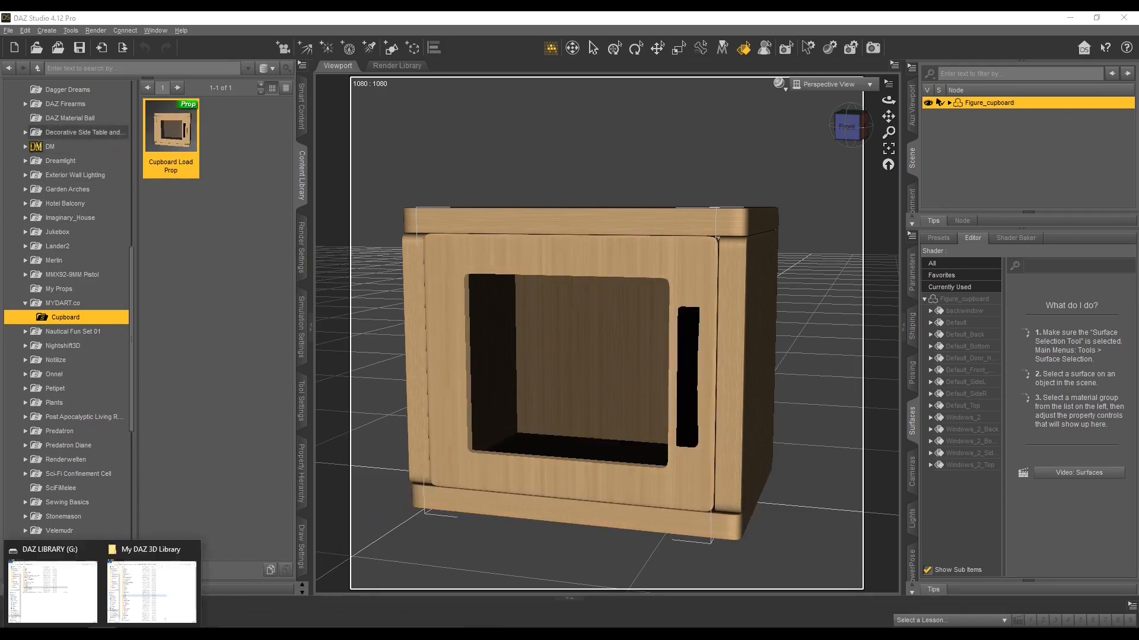
left_click(63, 597)
left_click(101, 626)
left_click(127, 593)
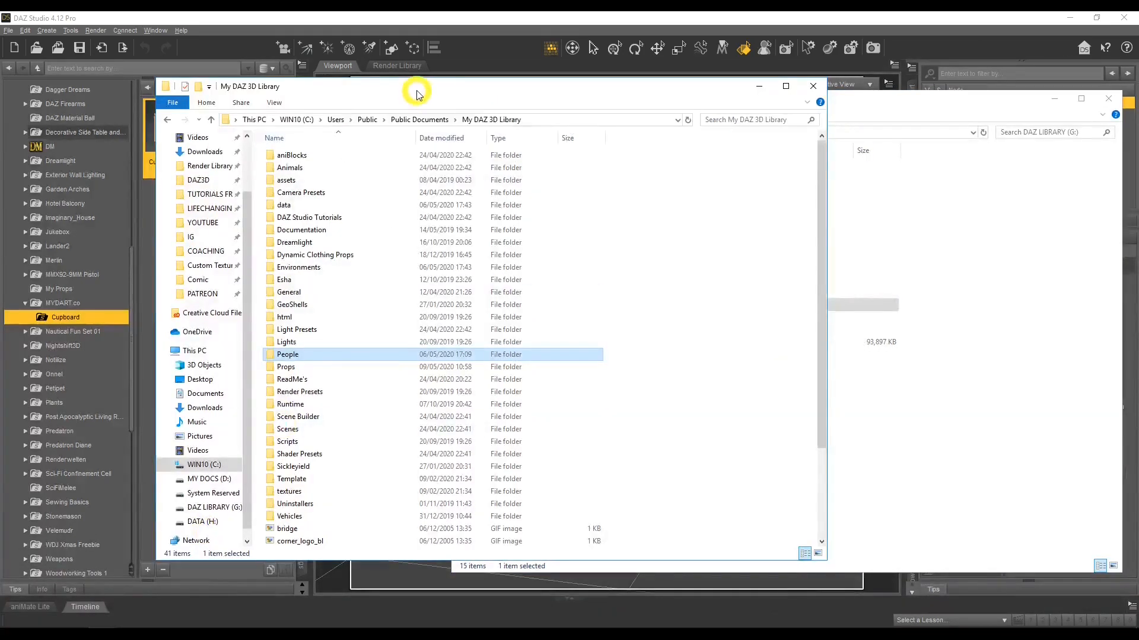
left_click_drag(261, 89, 107, 92)
left_click_drag(751, 101, 839, 97)
- Create a folder named Cupboard on the DAZ LIBRARY (G:) drive and open it
right_click(710, 415)
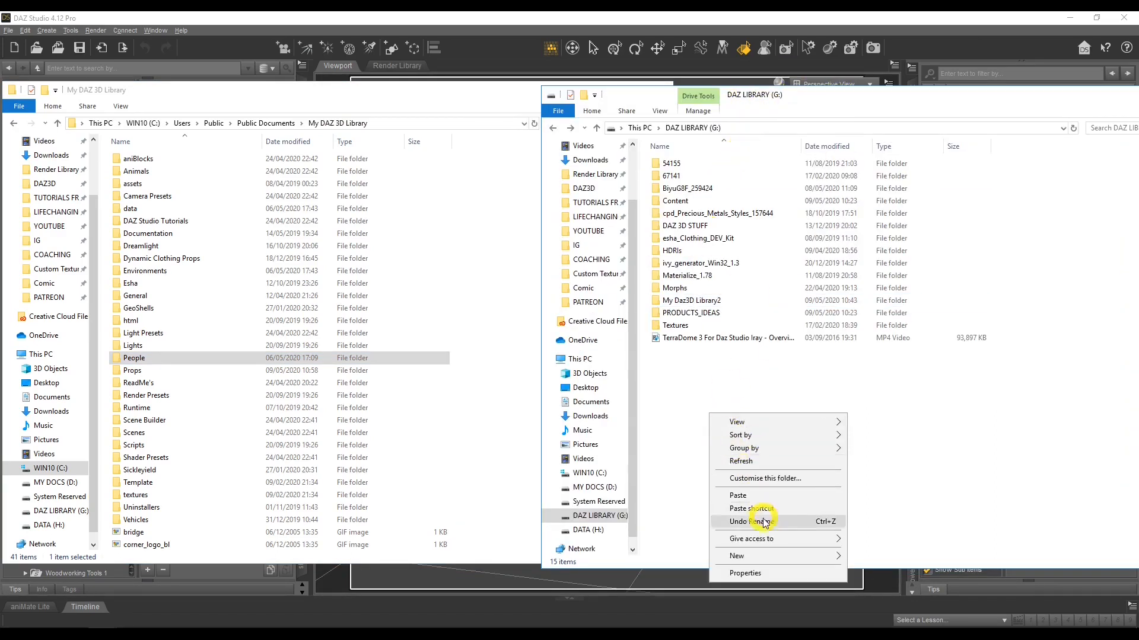
mouse_move(771, 555)
left_click(914, 438)
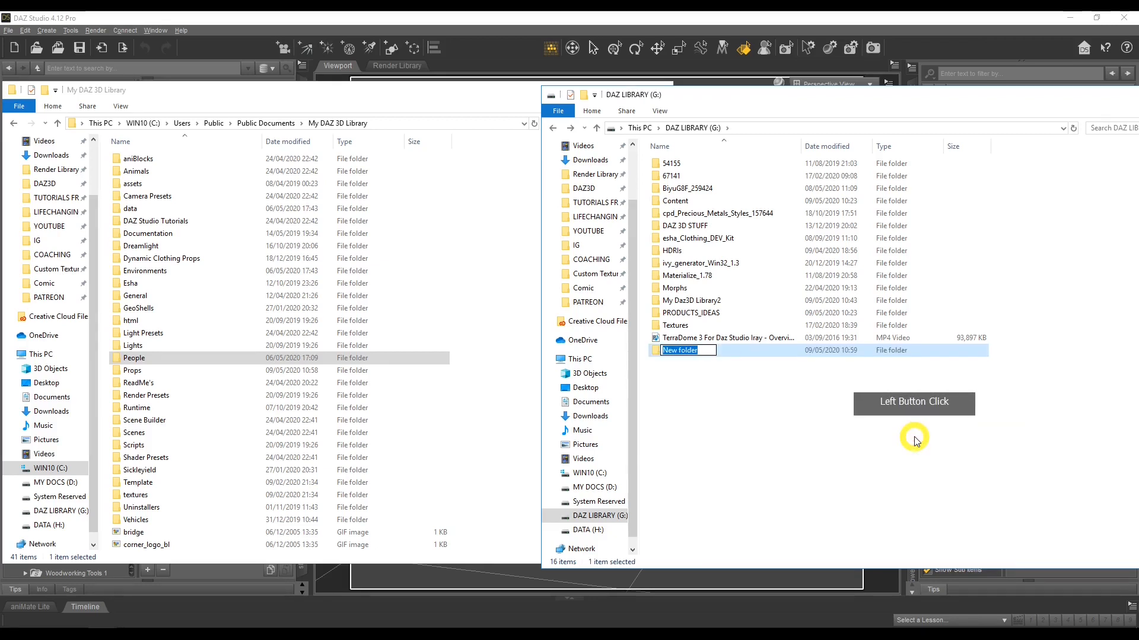
type("Cupboard")
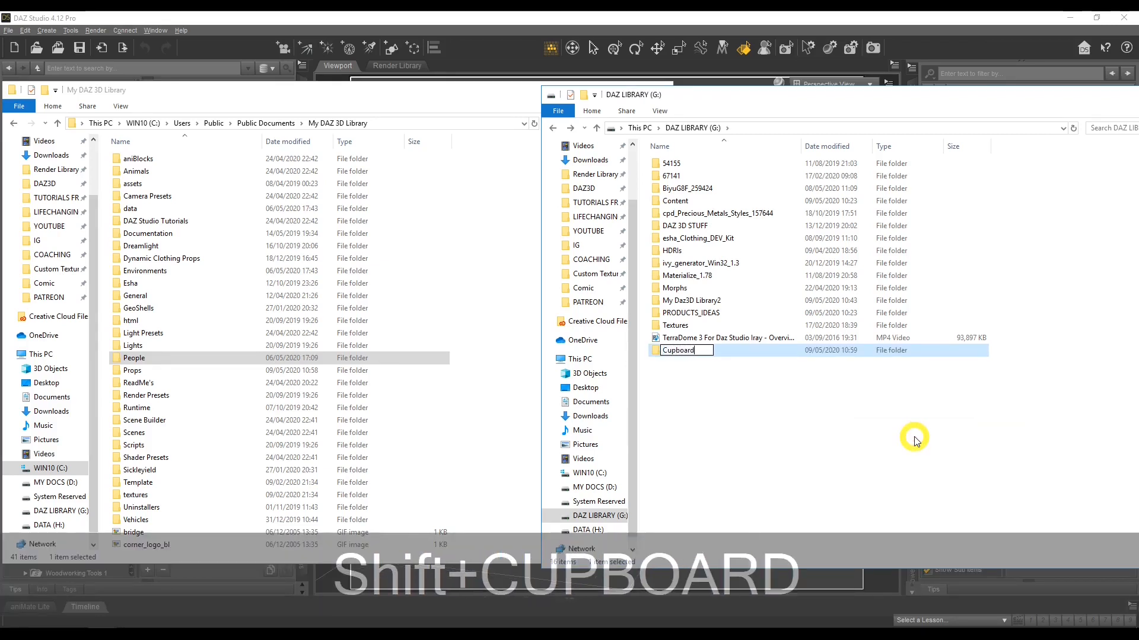
key("Return")
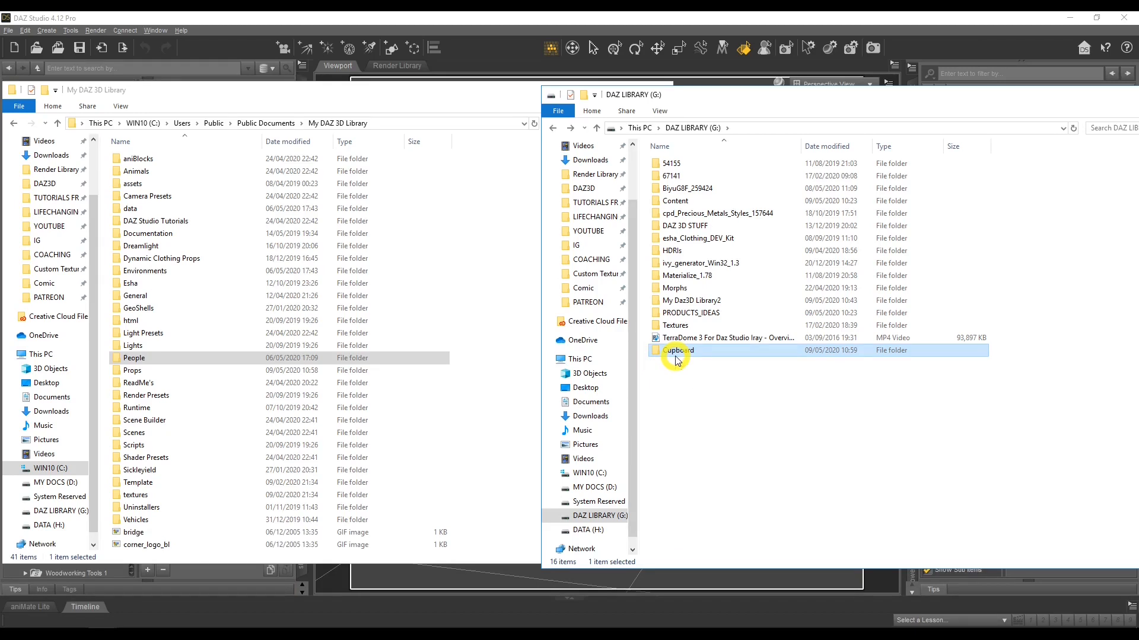
double_click(677, 359)
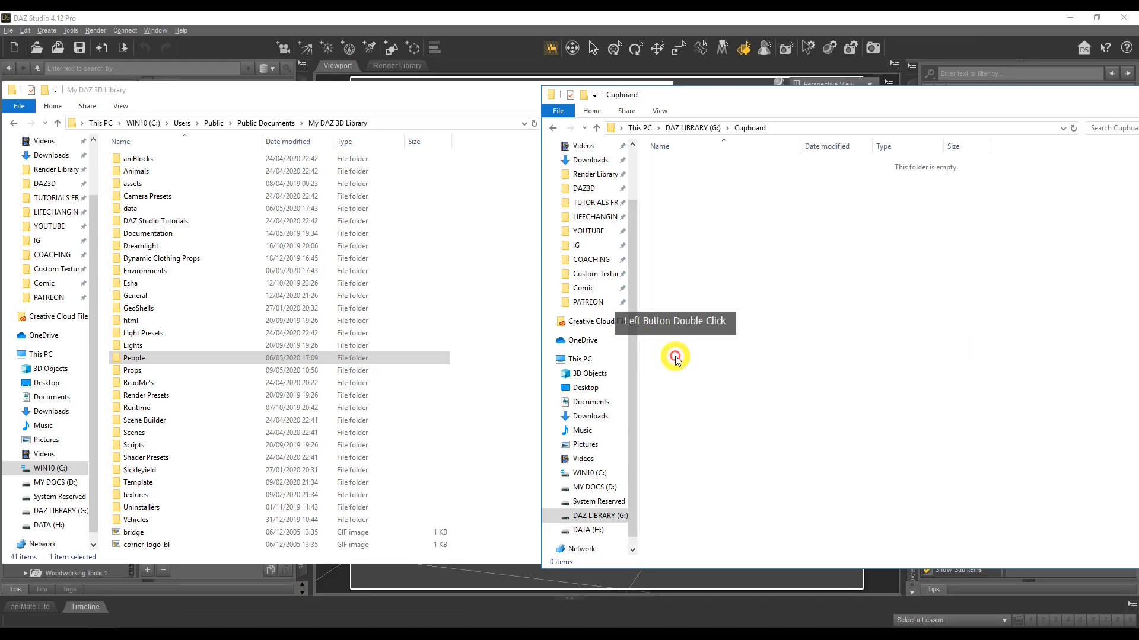
- Create two folders named data and Props inside the Cupboard folder on the G: drive
right_click(715, 223)
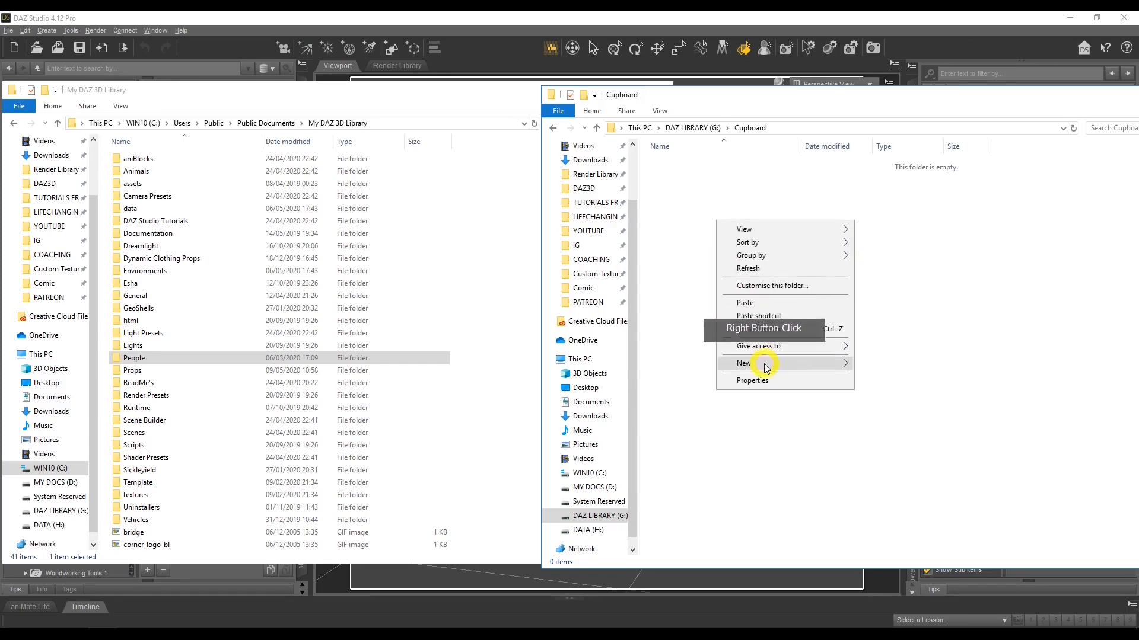
left_click(837, 364)
left_click(874, 365)
type("data")
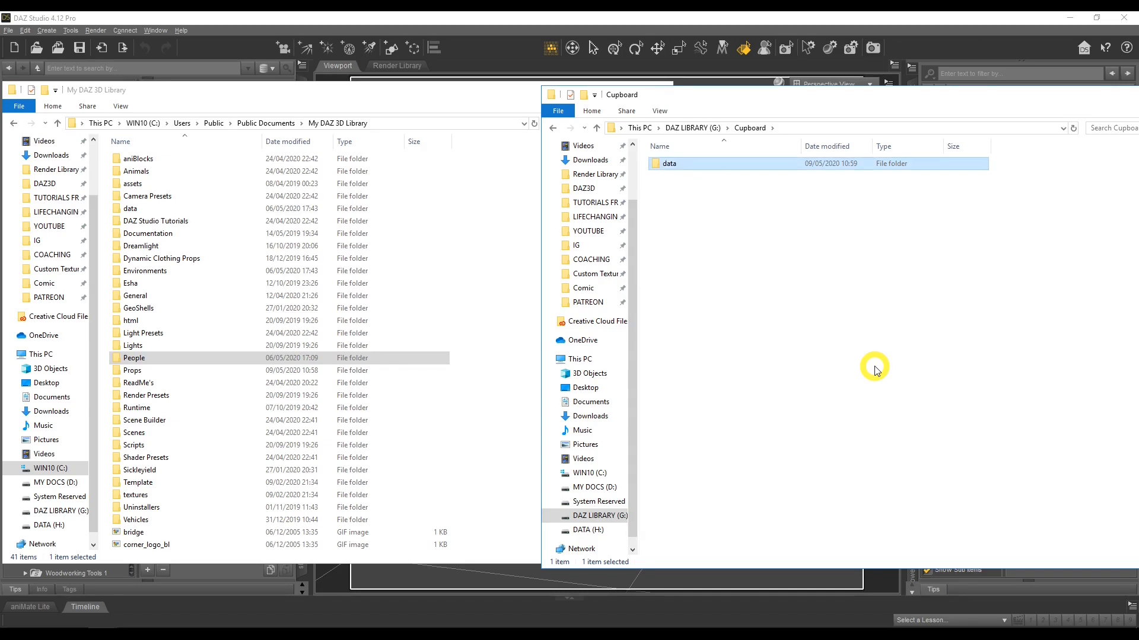
right_click(671, 213)
left_click(765, 351)
left_click(820, 354)
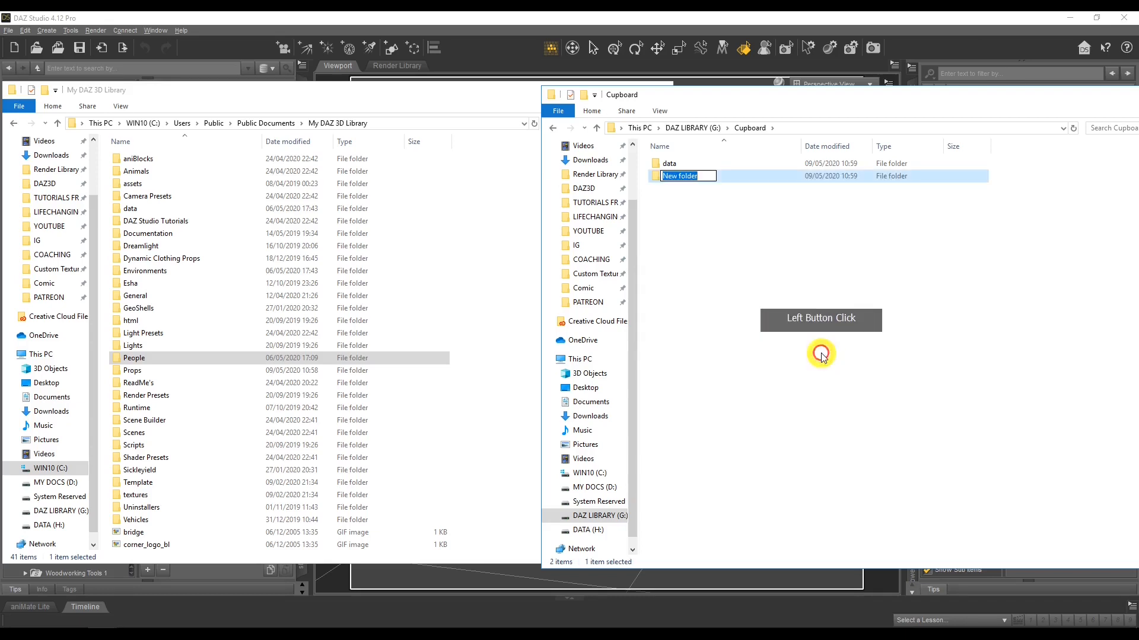
type("Props")
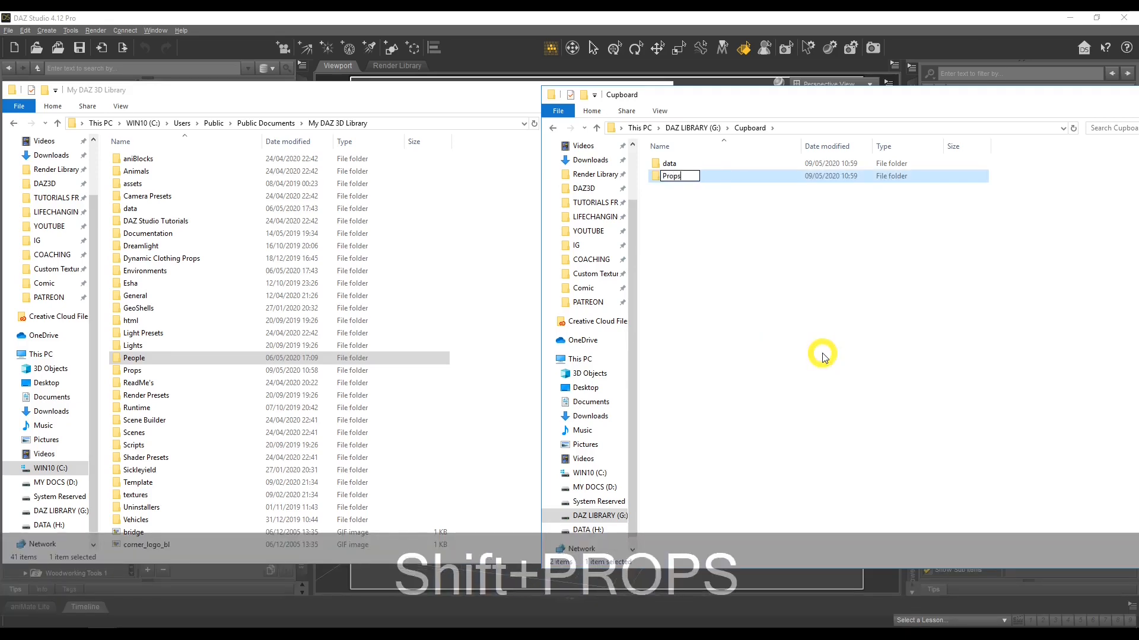
key("Return")
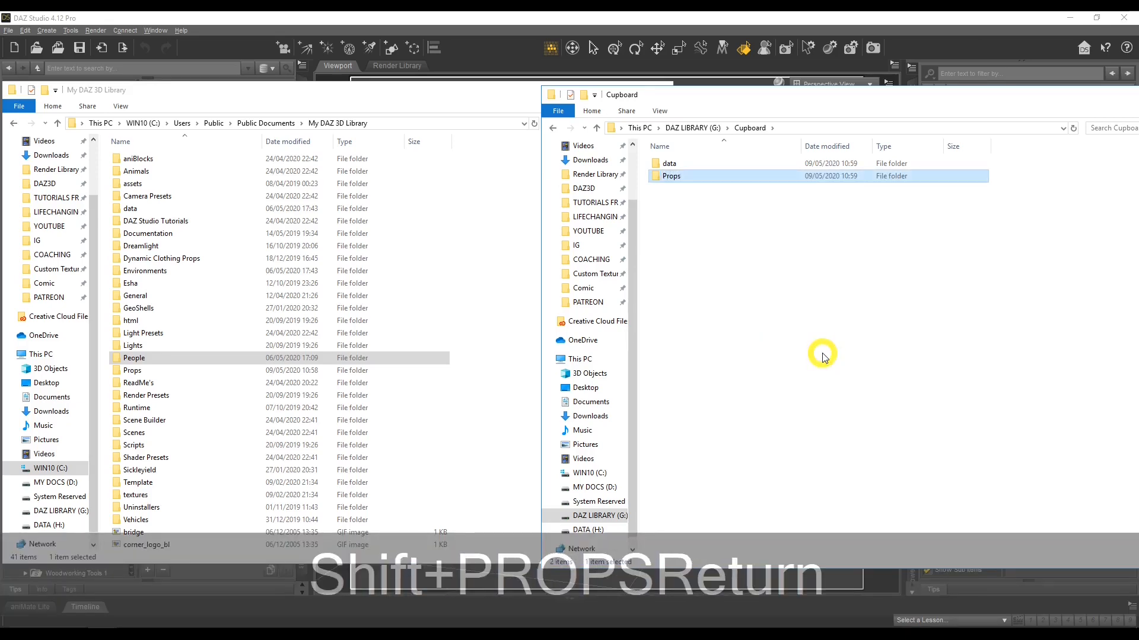
- Create a folder named Runtime inside the Cupboard folder on the G: drive
right_click(681, 218)
left_click(765, 356)
left_click(845, 357)
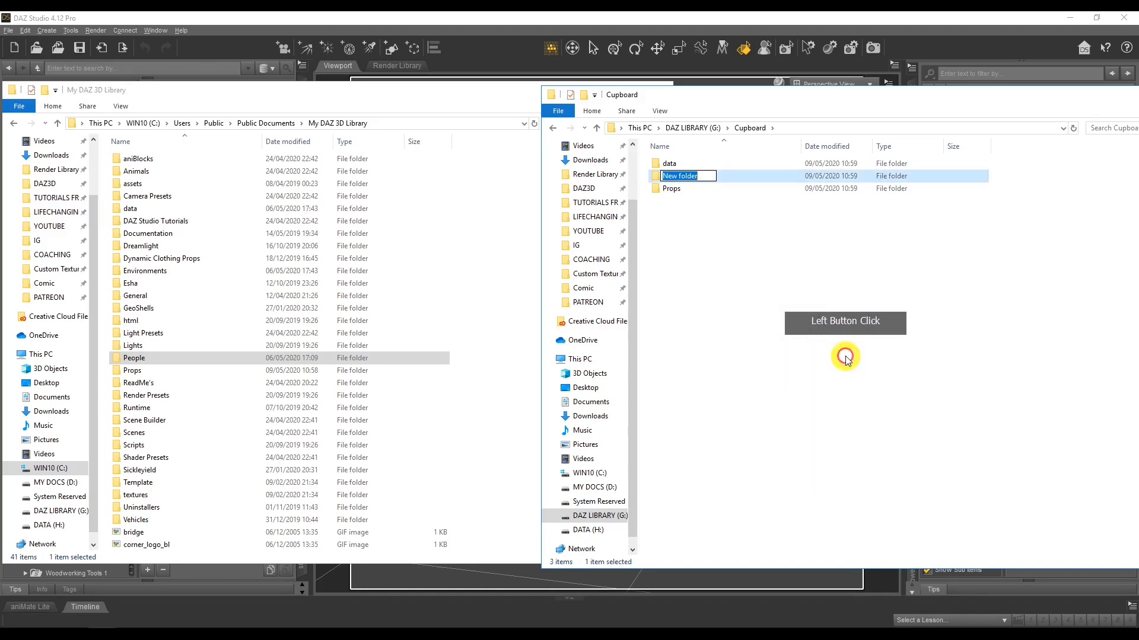
type("Runtime")
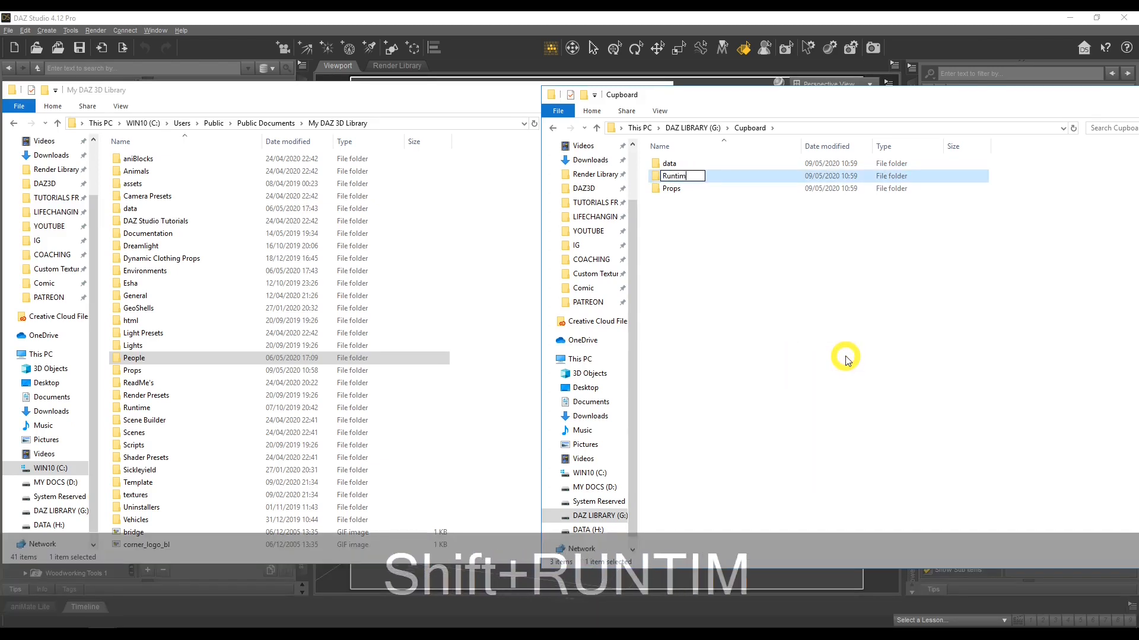
key("Return")
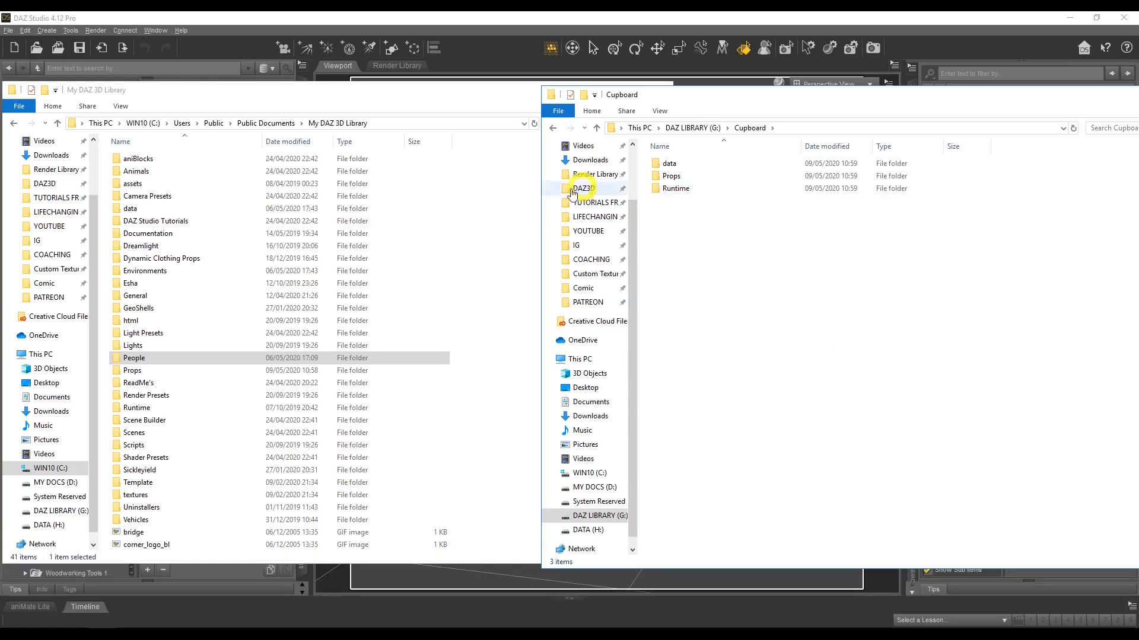
- Open the data folder of My DAZ 3D Library and locate the MYDART.co folder in it
double_click(130, 209)
scroll(139, 344, "down", 9)
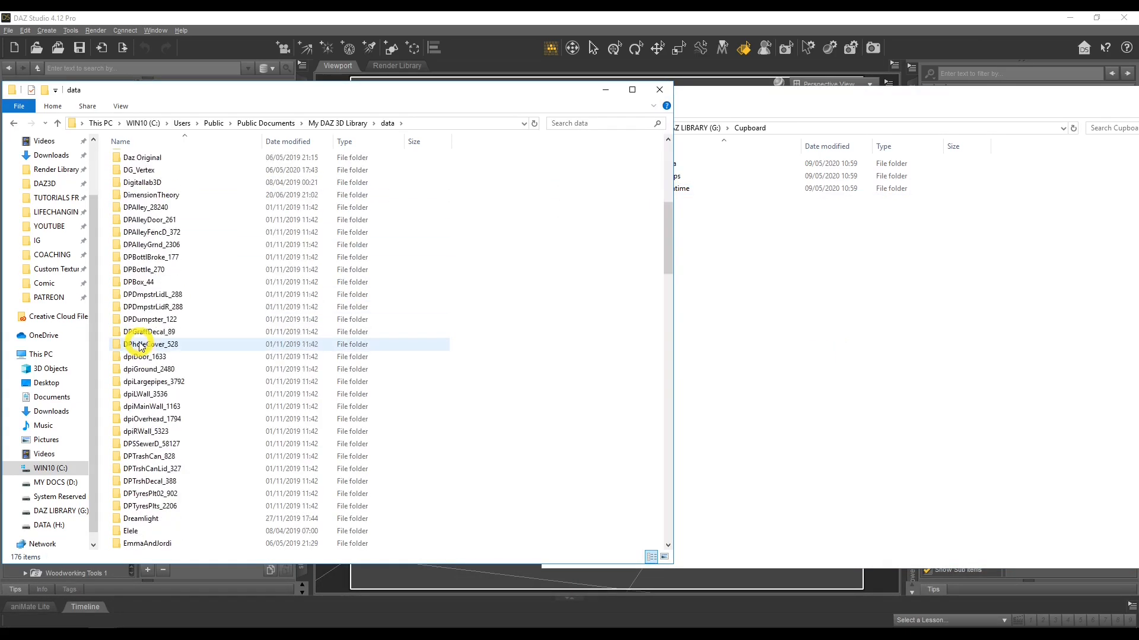
left_click(765, 227)
double_click(676, 163)
double_click(771, 94)
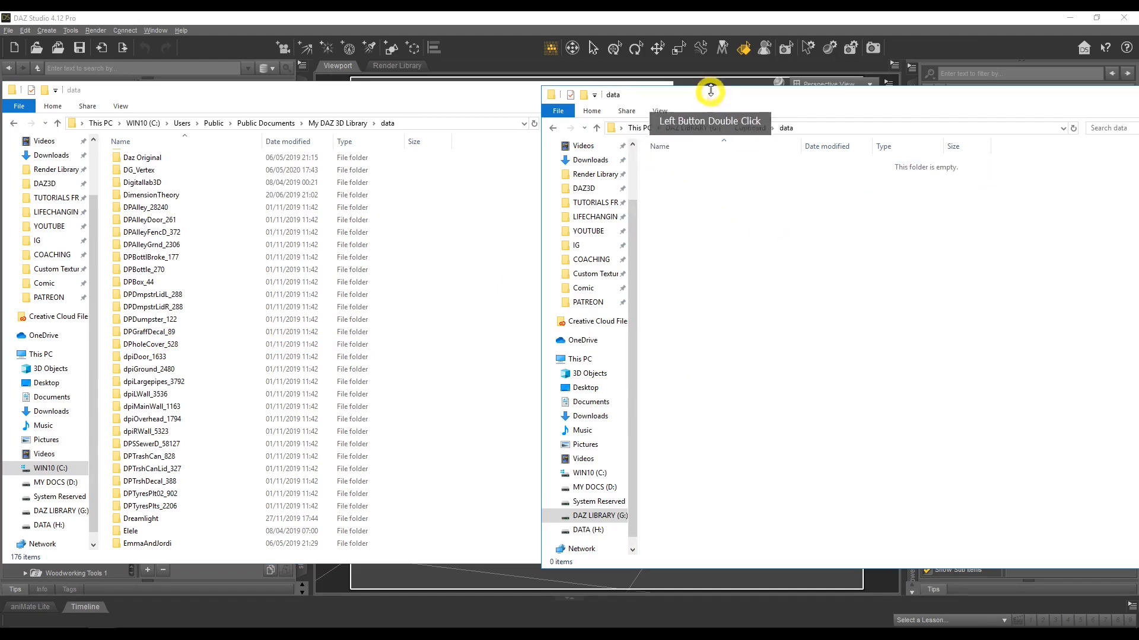
left_click(573, 127)
scroll(151, 392, "down", 9)
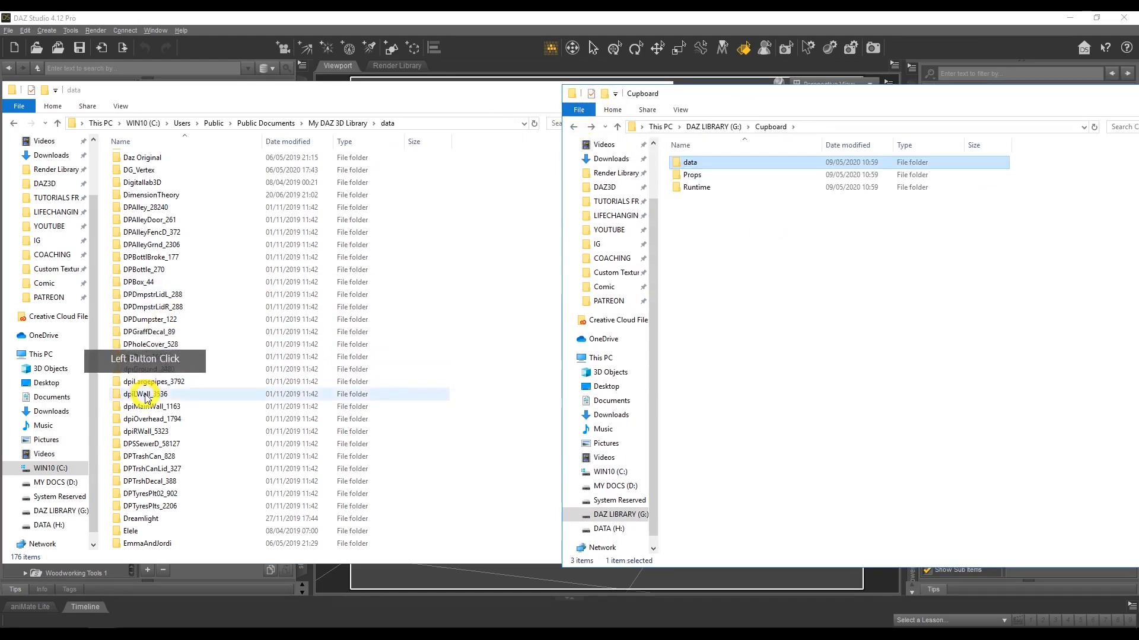
scroll(152, 399, "down", 6)
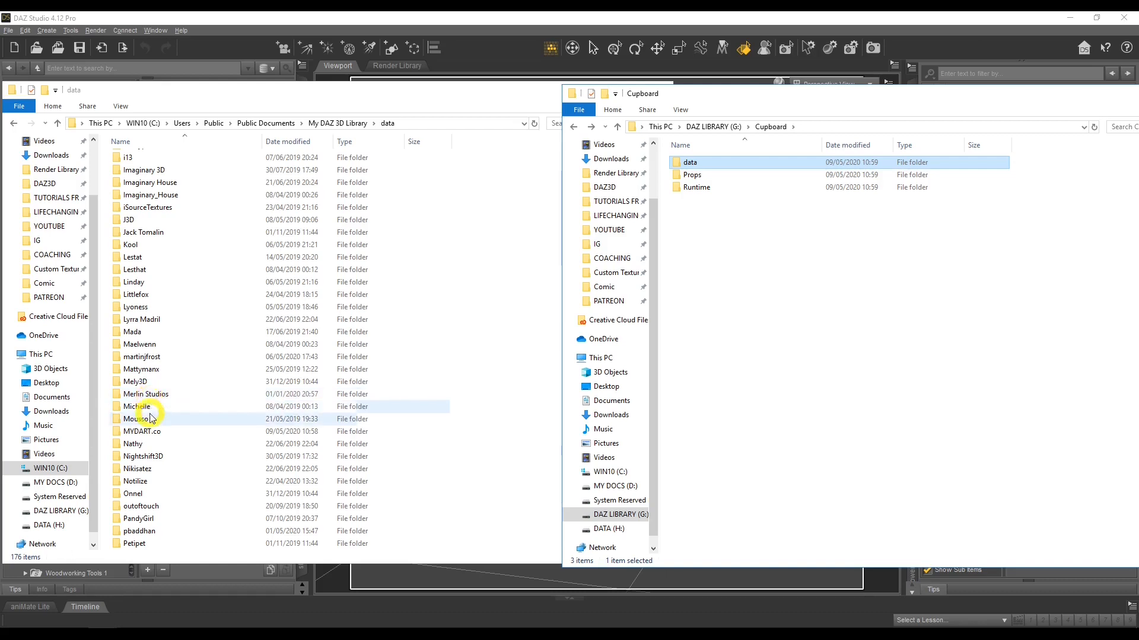
- Examine the asset files in MYDART.co's nested Cupboard folders and return to the library's data folder
left_click(150, 432)
double_click(150, 432)
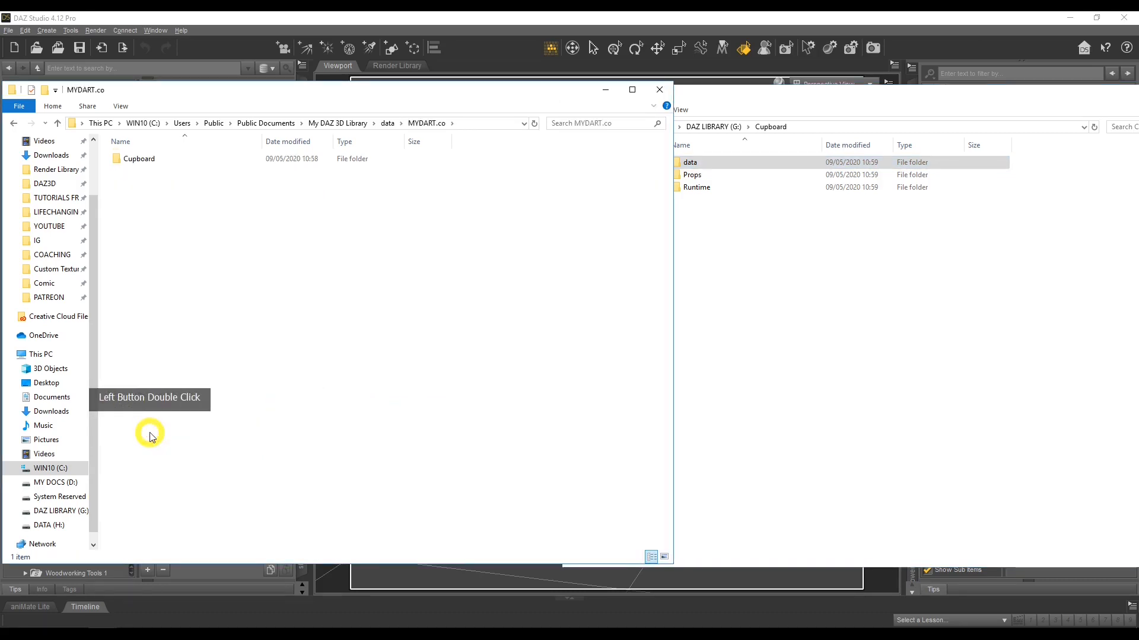
double_click(147, 167)
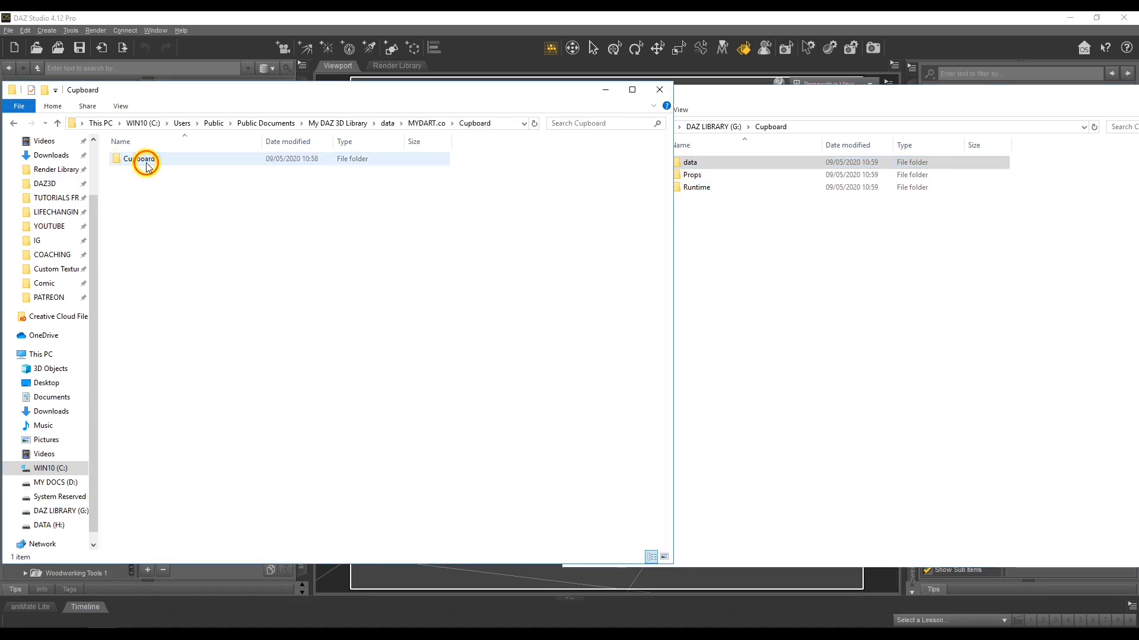
double_click(142, 160)
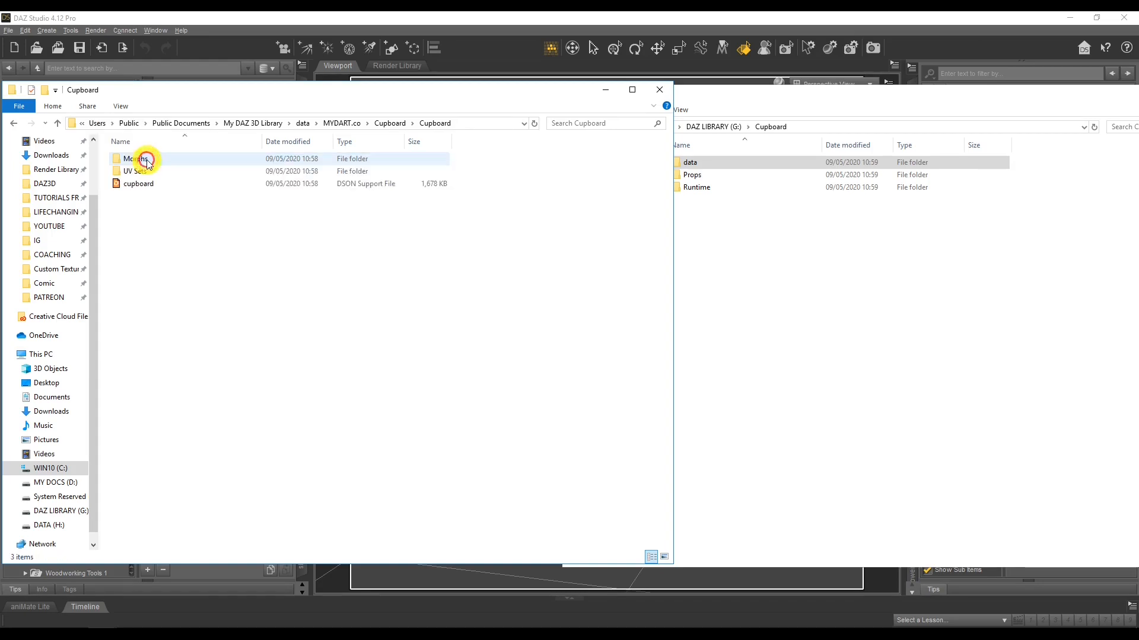
double_click(246, 252)
left_click_drag(247, 252, 134, 159)
left_click(176, 230)
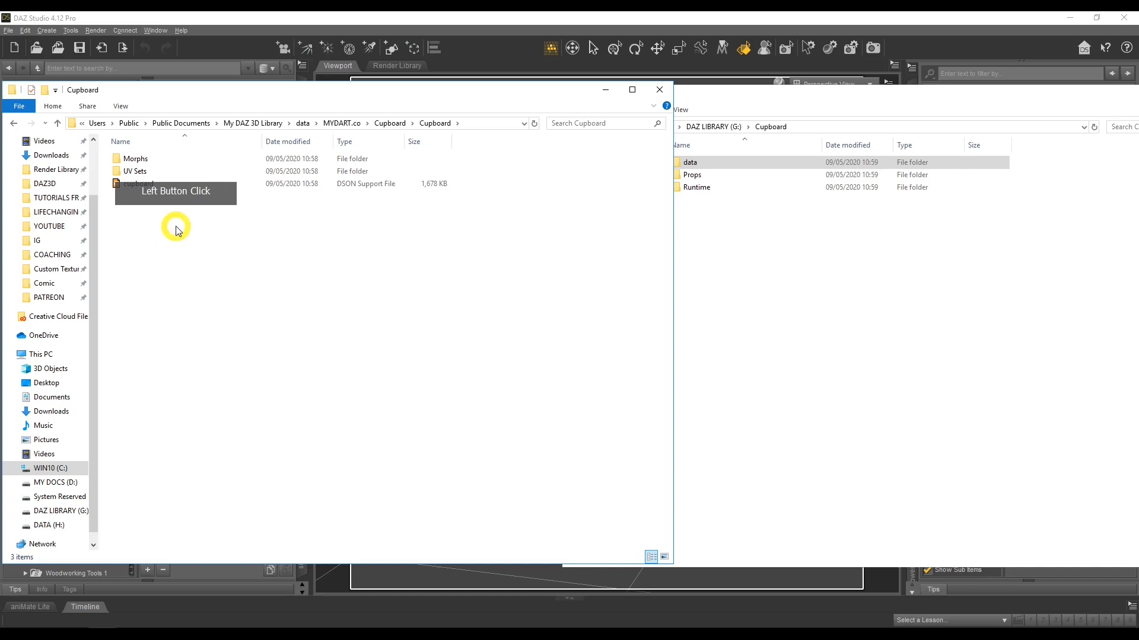
left_click_drag(246, 252, 128, 158)
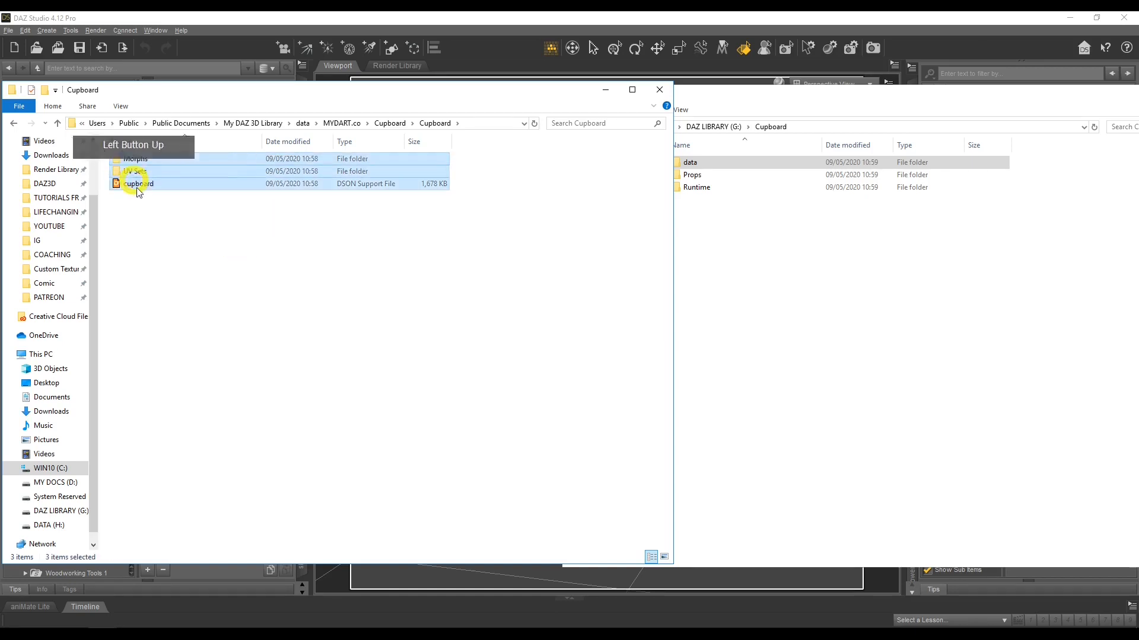
left_click(138, 194)
left_click(15, 124)
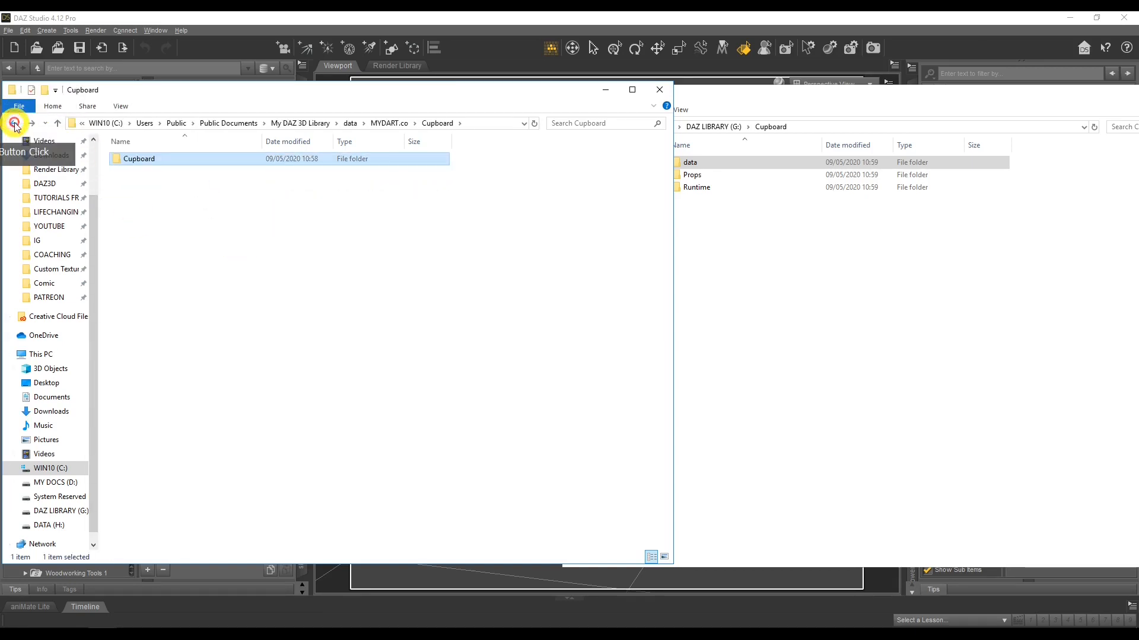
left_click(14, 124)
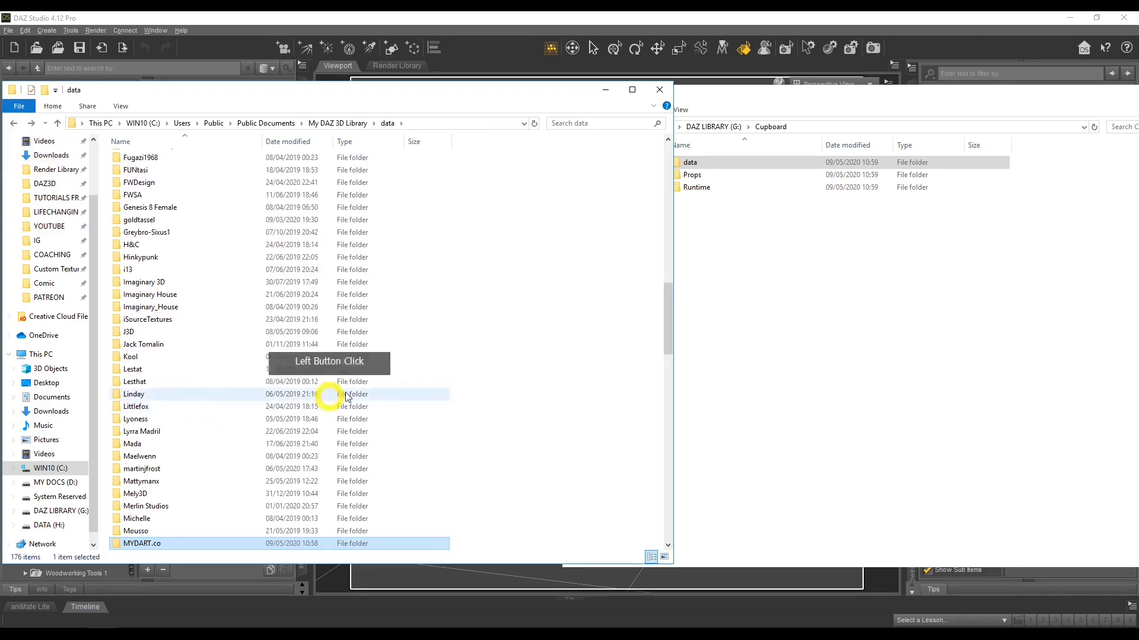
- Copy the MYDART.co folder from the library's data folder into the Cupboard package's data folder
right_click(149, 542)
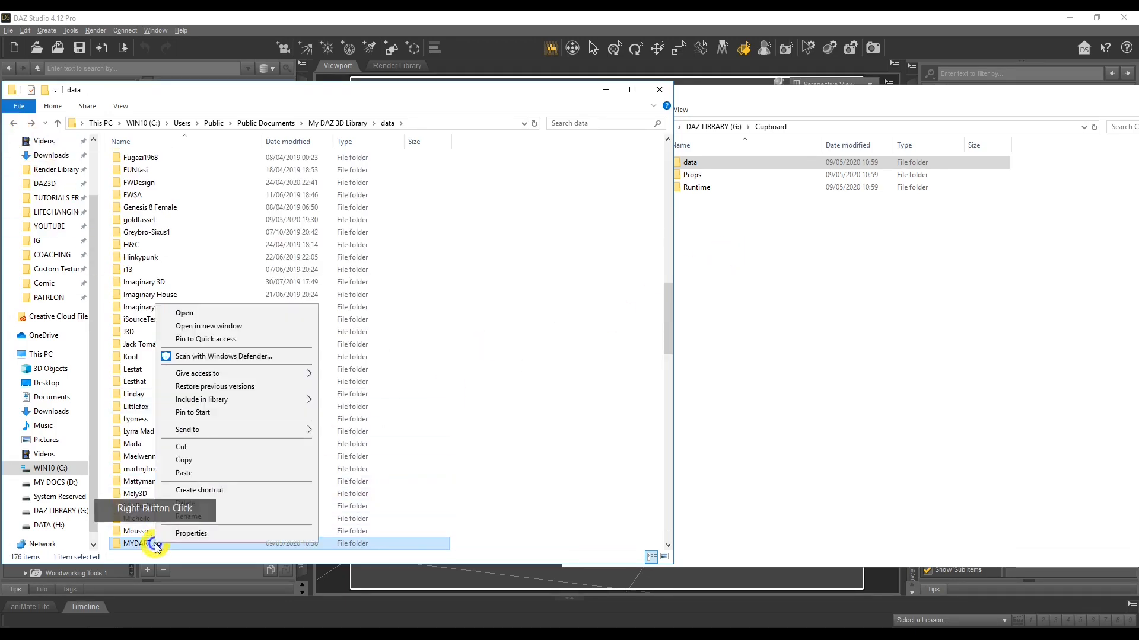
left_click(206, 464)
left_click(726, 165)
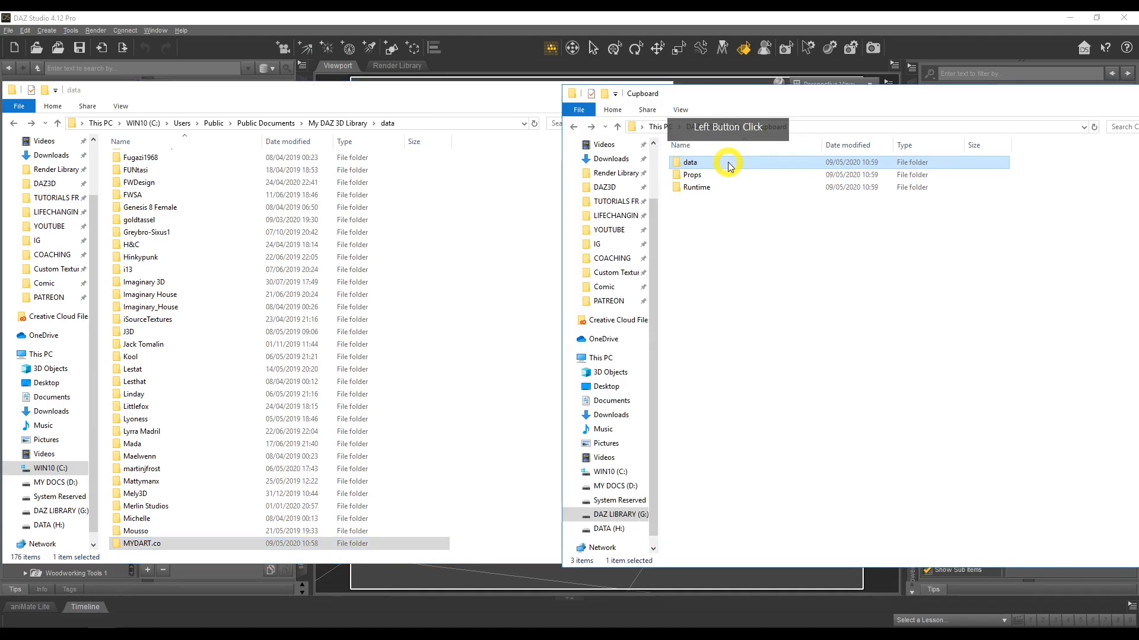
double_click(729, 167)
right_click(745, 208)
left_click(794, 291)
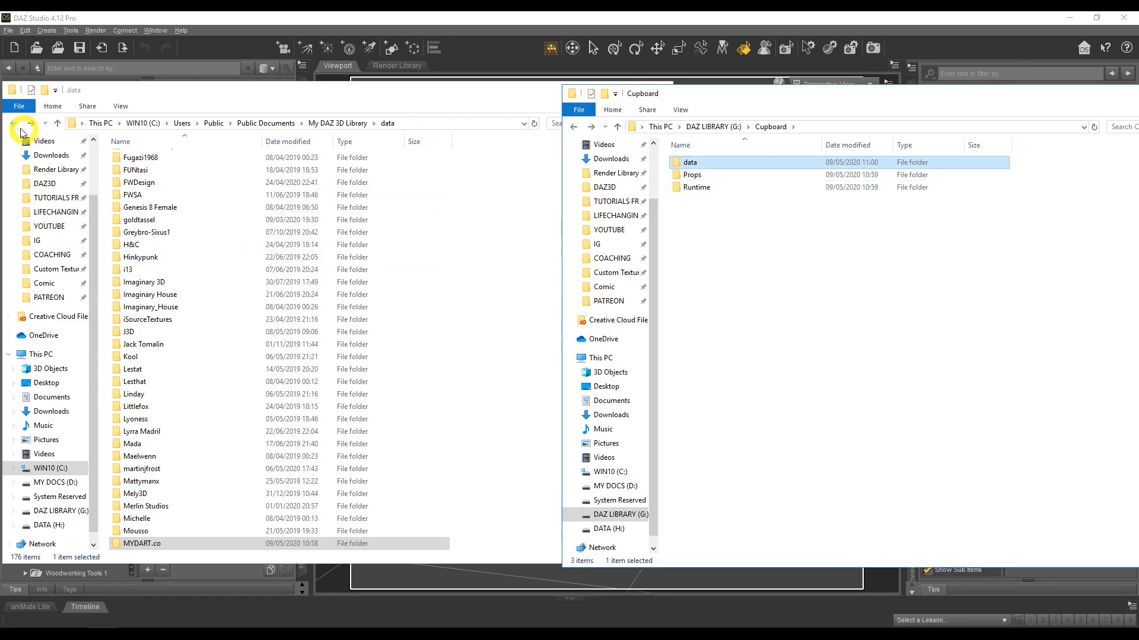
- Copy the MYDART.co folder from the library's Props folder into the Cupboard package's Props folder
left_click(328, 122)
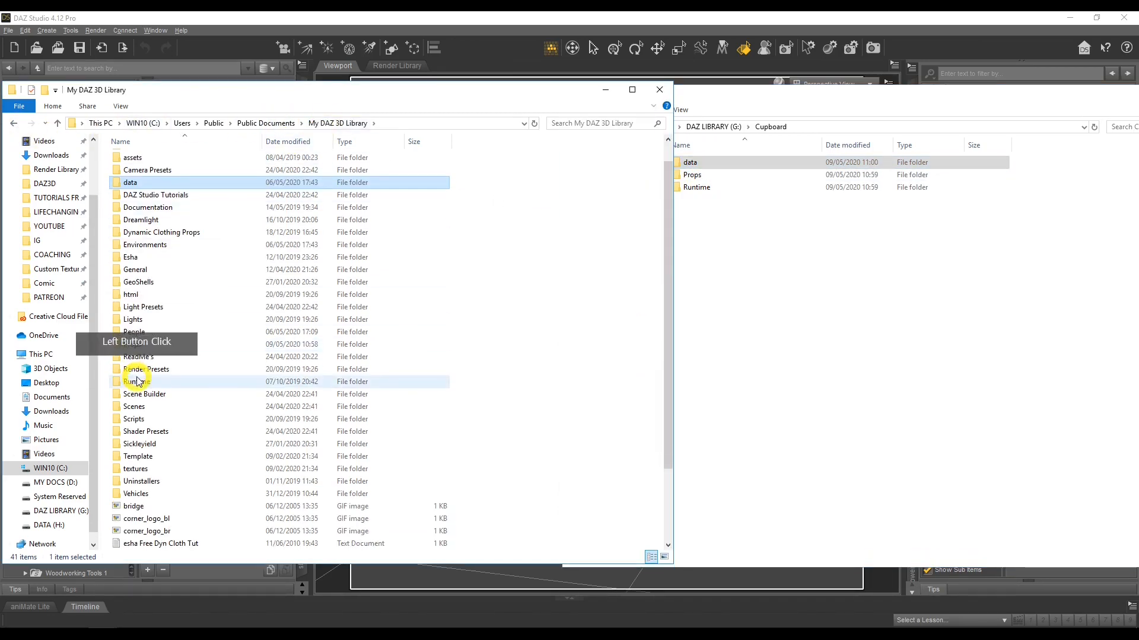
double_click(140, 344)
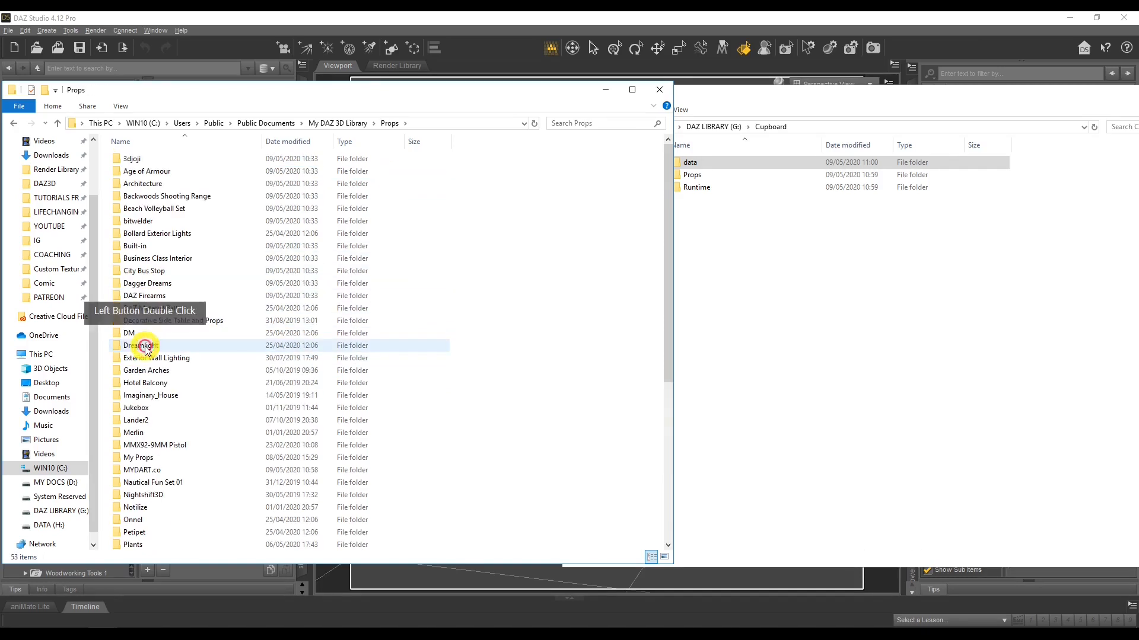
scroll(154, 367, "down", 3)
scroll(156, 370, "down", 1)
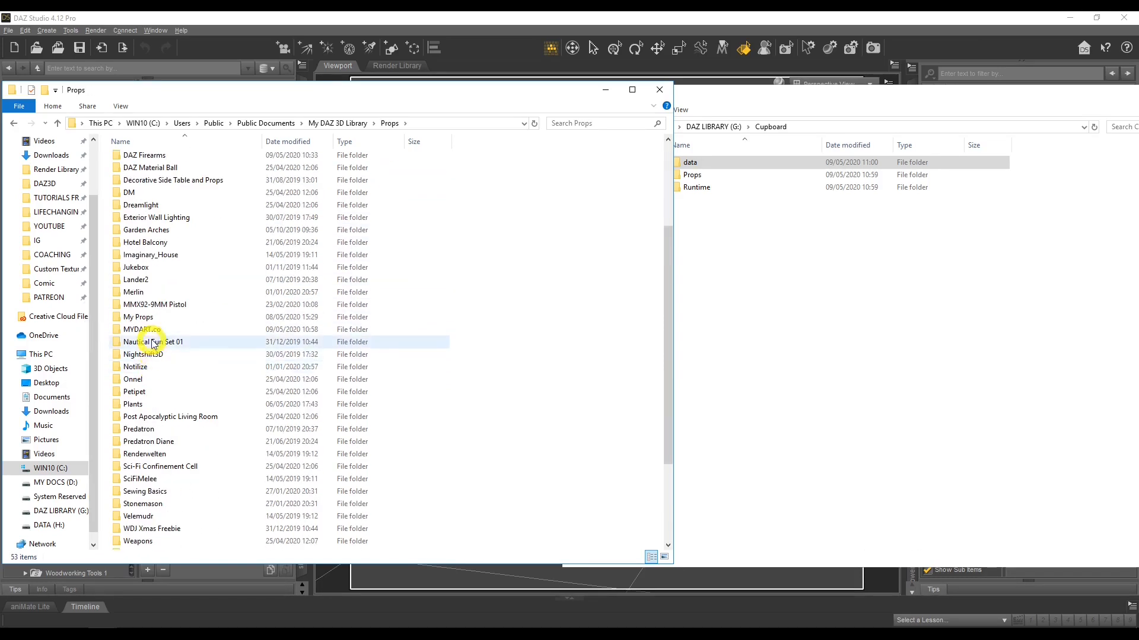
left_click(152, 330)
right_click(152, 330)
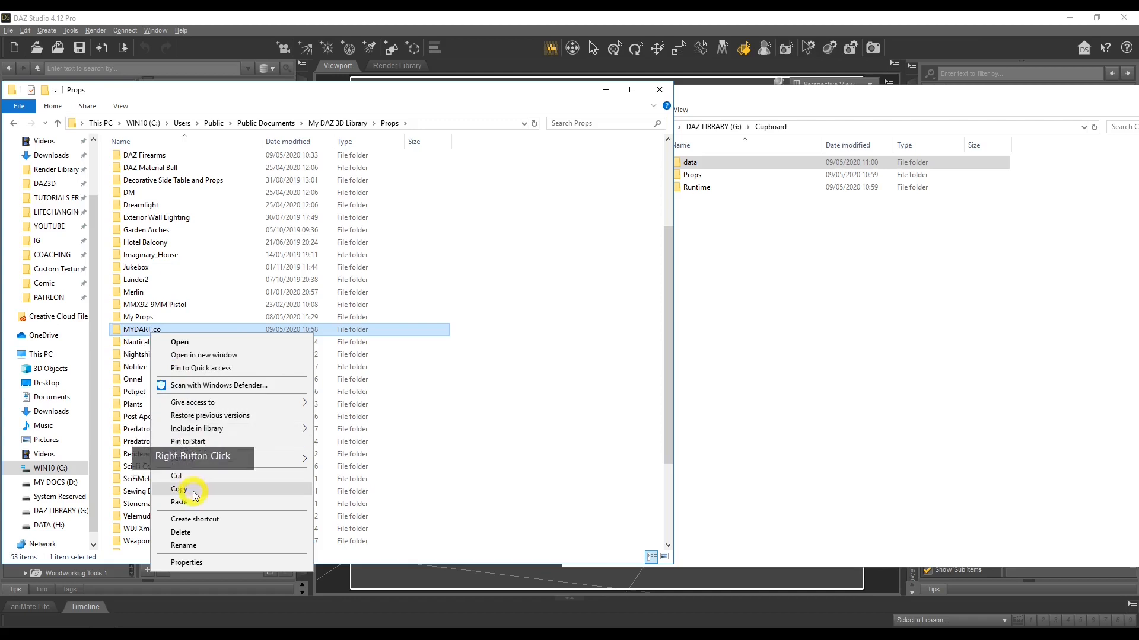
left_click(243, 490)
left_click(760, 233)
left_click(732, 179)
left_click(732, 179)
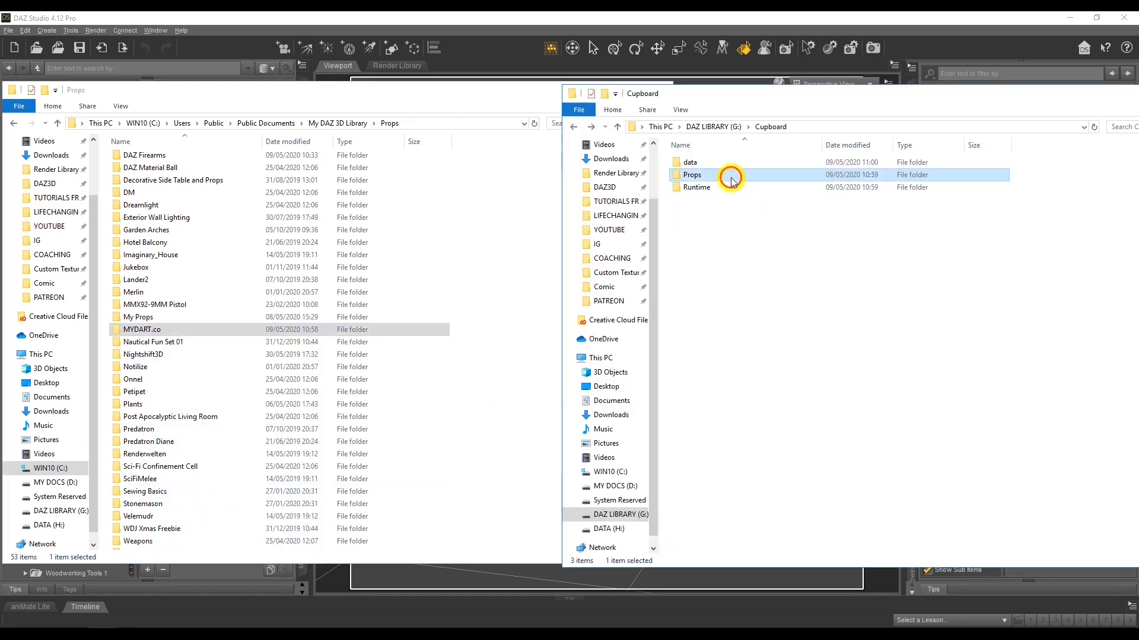
double_click(732, 178)
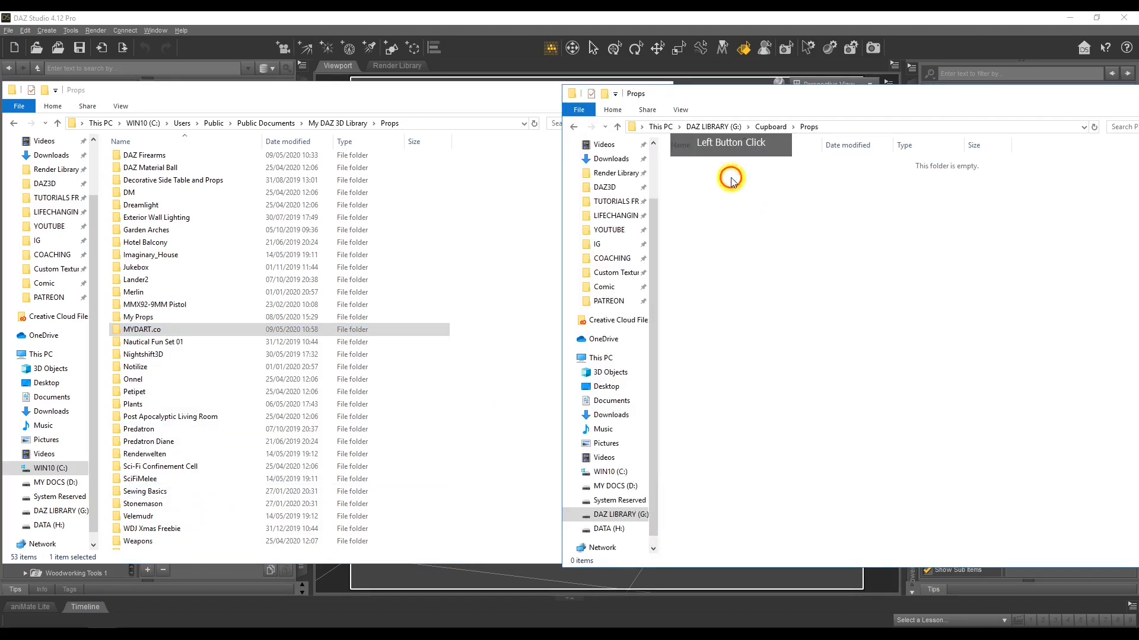
right_click(735, 218)
left_click(782, 297)
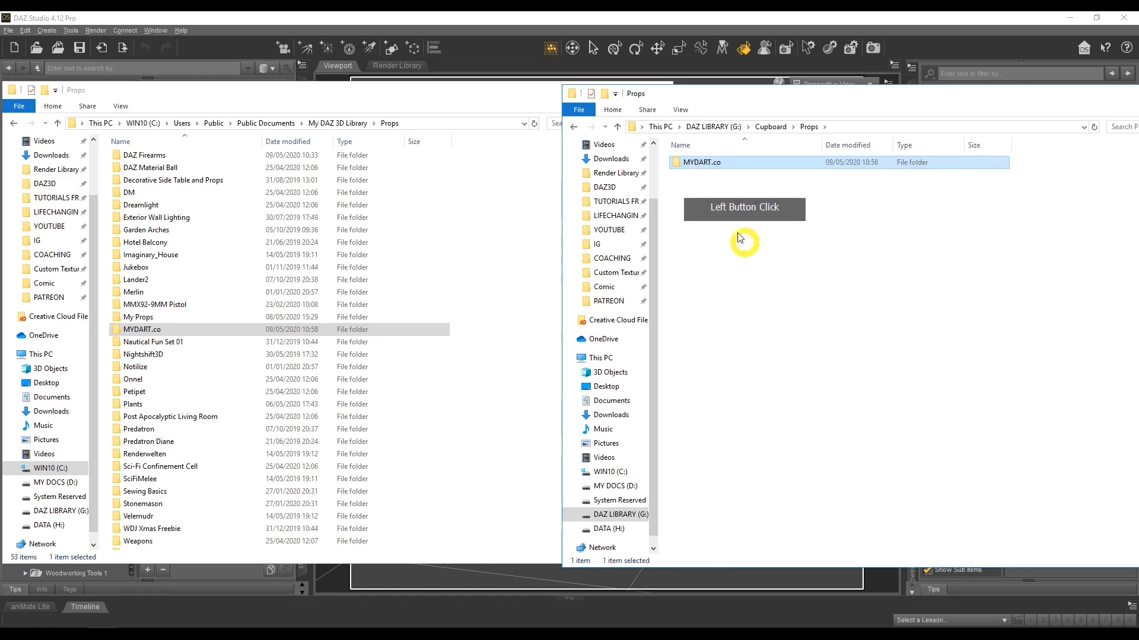
- Check the copied Cupboard Load Prop files and preview their thumbnail image, returning to the package's Cupboard folder
double_click(701, 162)
double_click(702, 162)
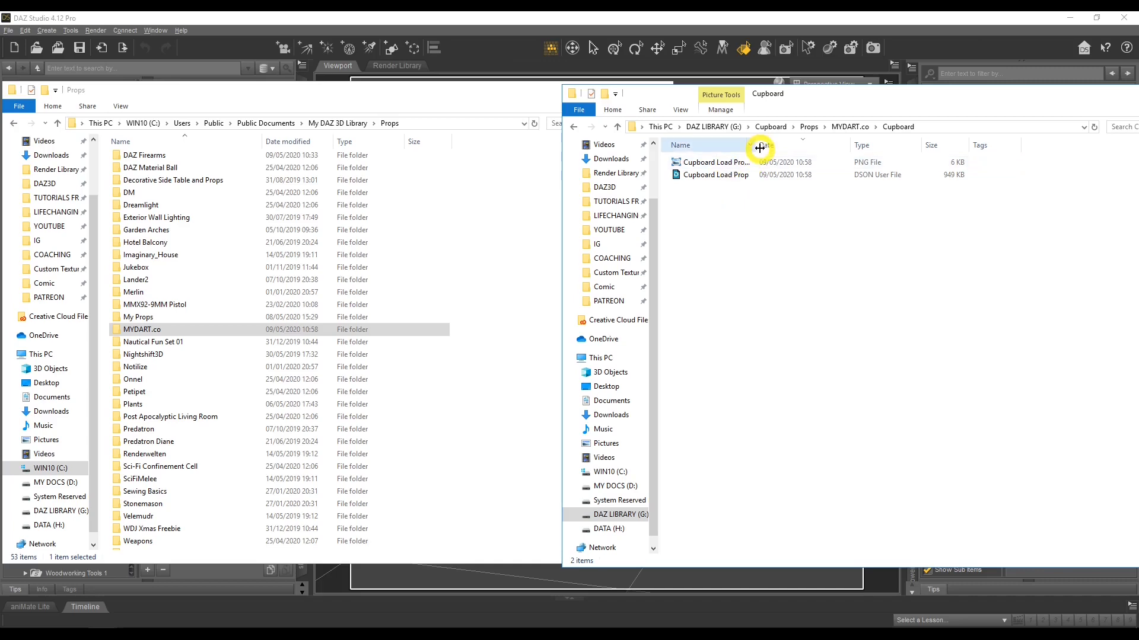
double_click(693, 162)
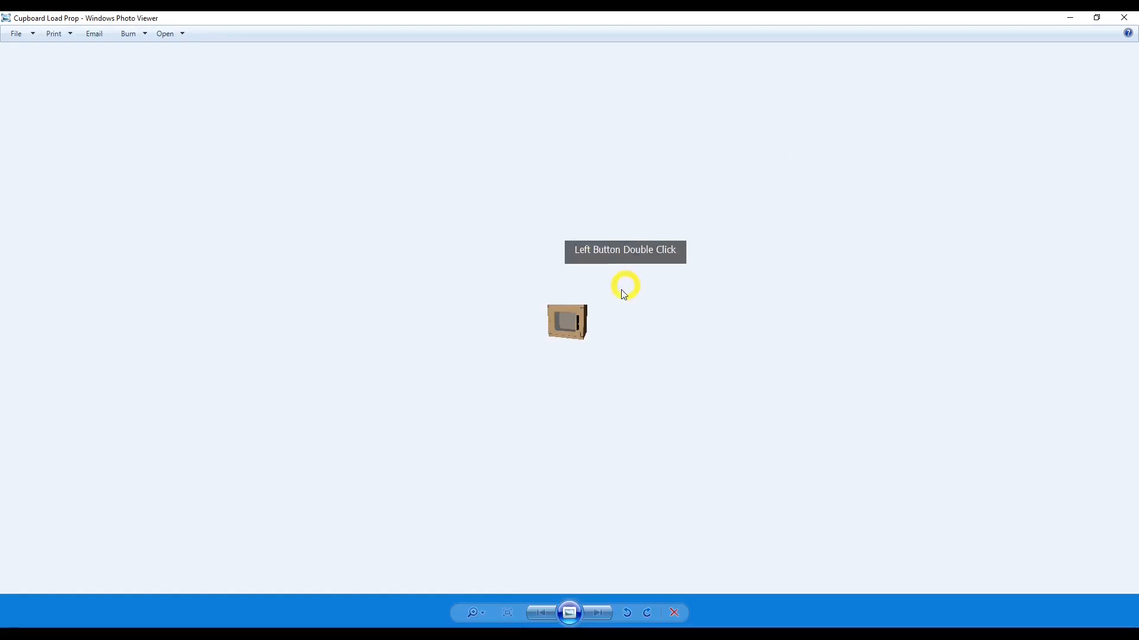
left_click(1126, 19)
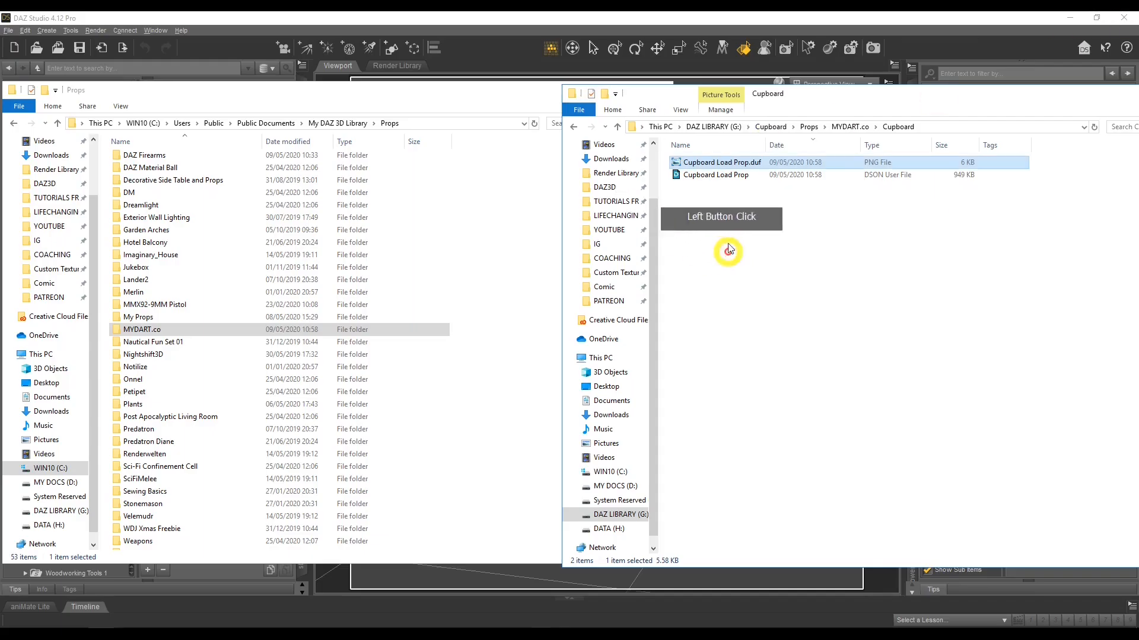
left_click(573, 127)
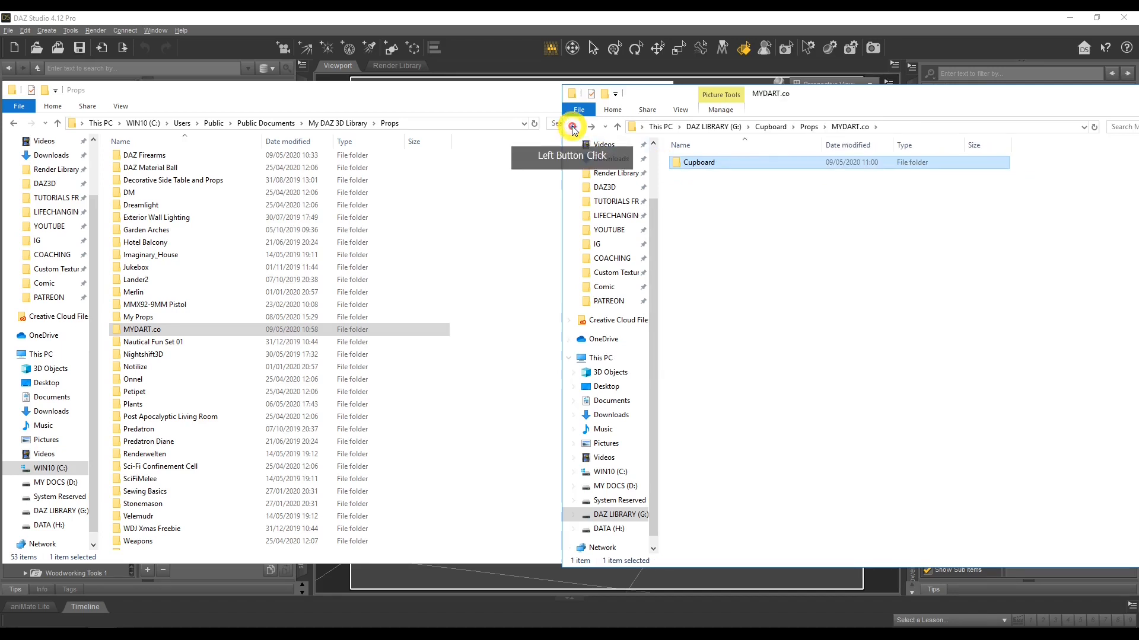
left_click(573, 128)
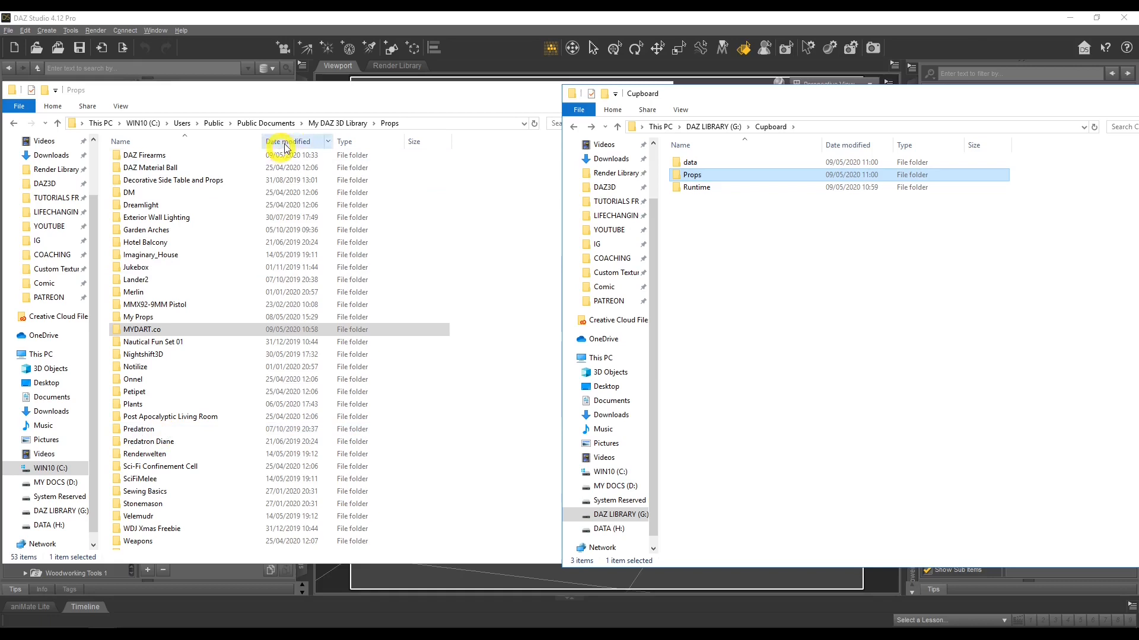
- Open the Runtime folder in both the library and the package, and create and open a Textures folder in the package's Runtime
left_click(324, 124)
double_click(183, 407)
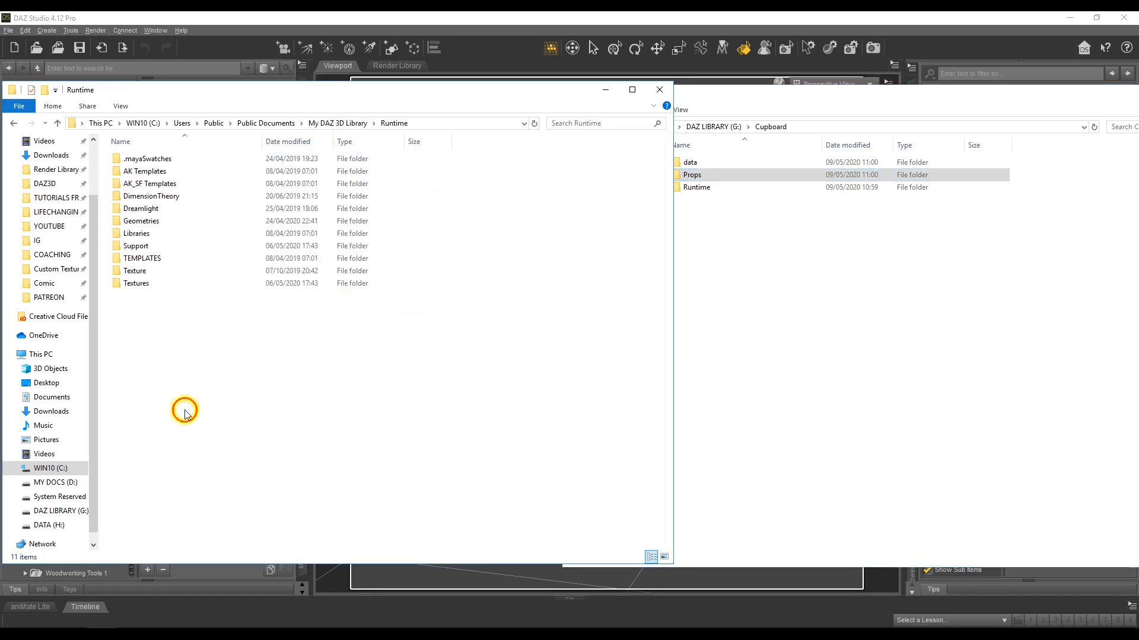
double_click(746, 187)
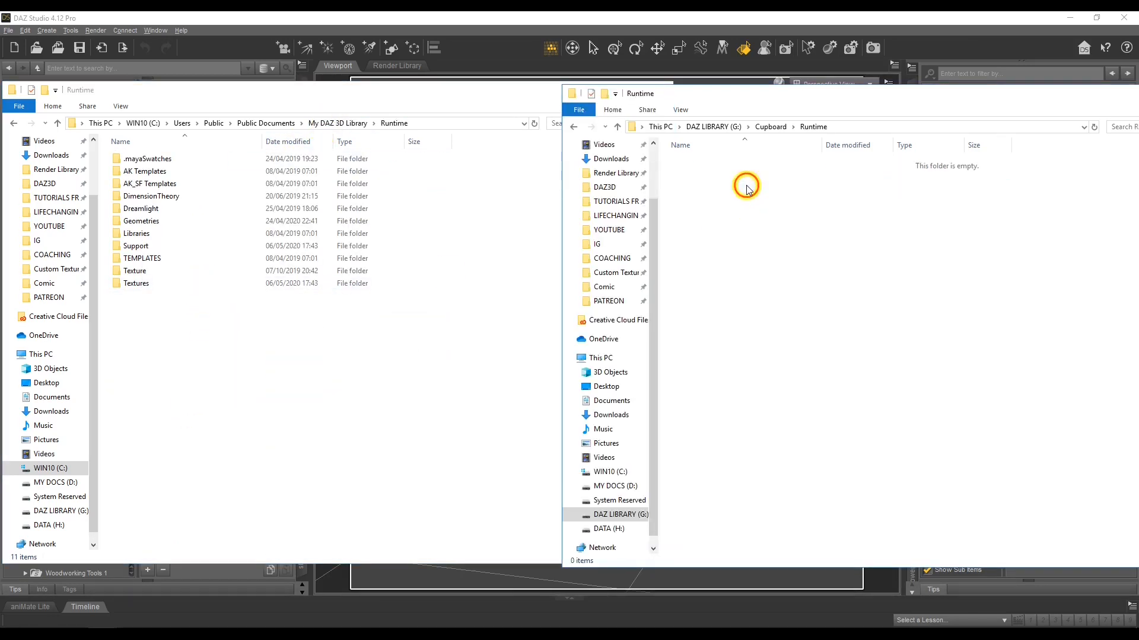
right_click(746, 250)
mouse_move(792, 387)
left_click(913, 391)
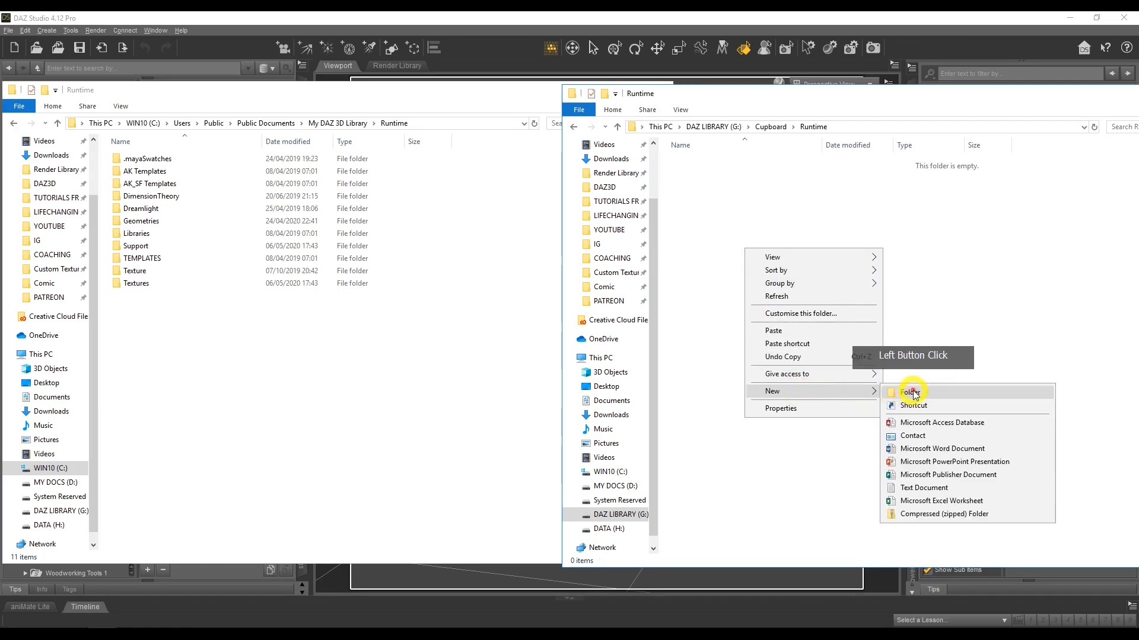
type("Textures")
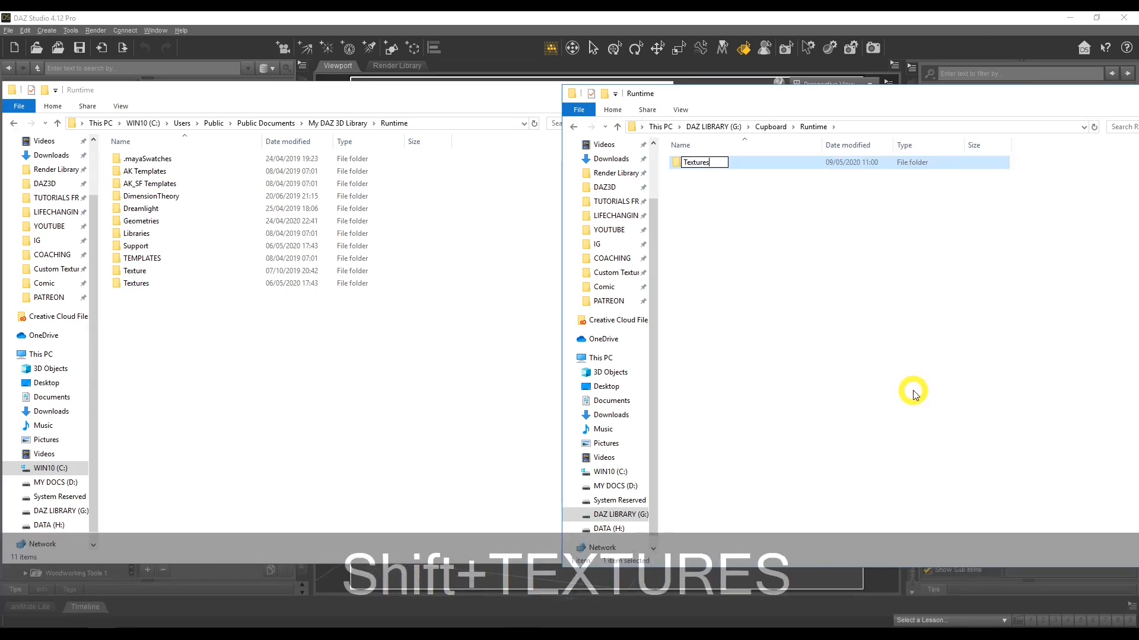
key("Return")
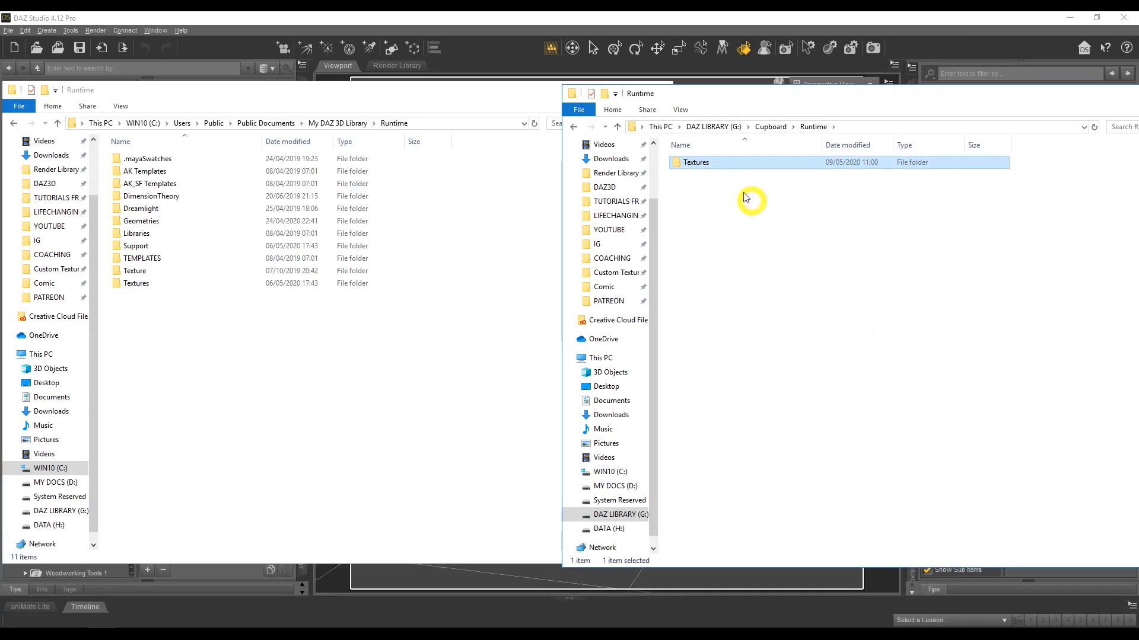
double_click(728, 169)
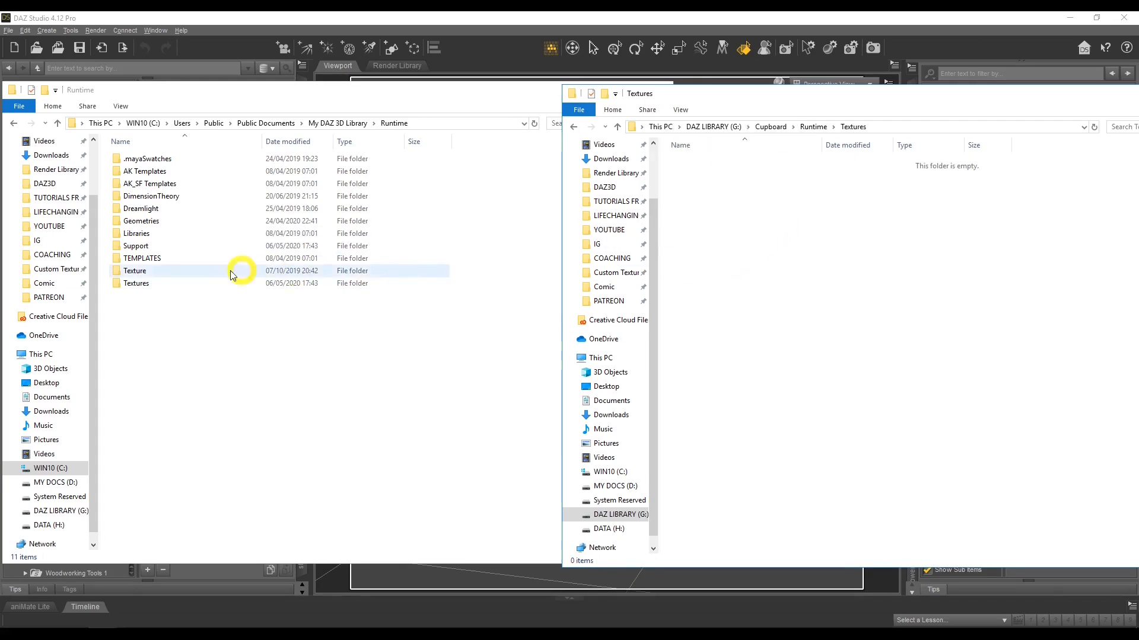
- Copy the MYDART.co folder from the library's Runtime/Textures folder into the Cupboard package's Runtime/Textures folder
double_click(146, 285)
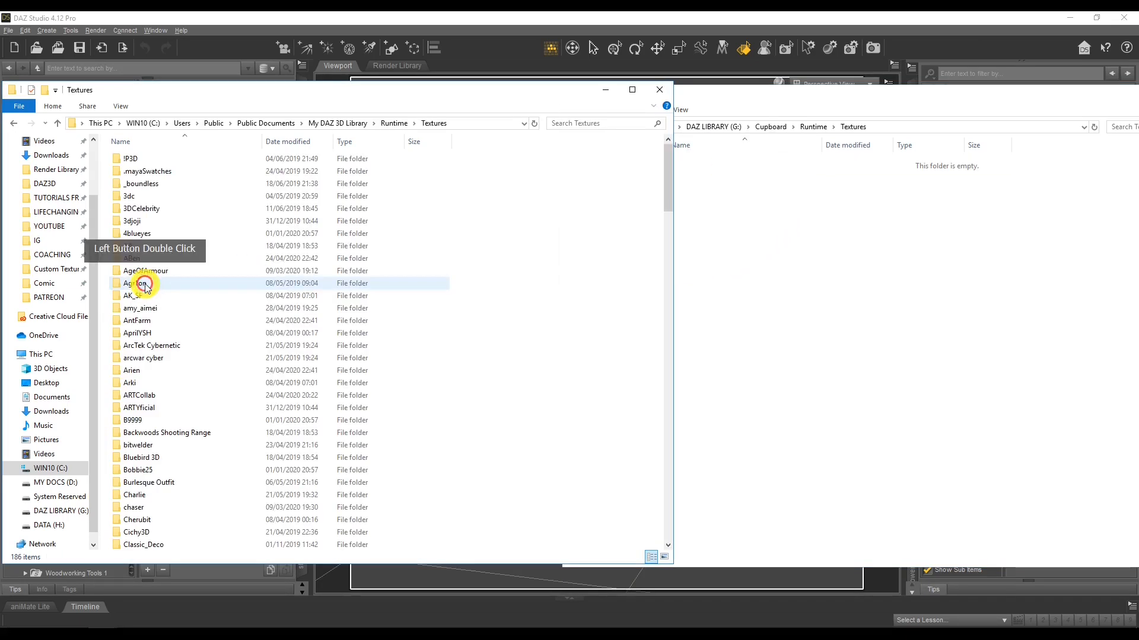
scroll(213, 332, "down", 10)
scroll(213, 336, "down", 10)
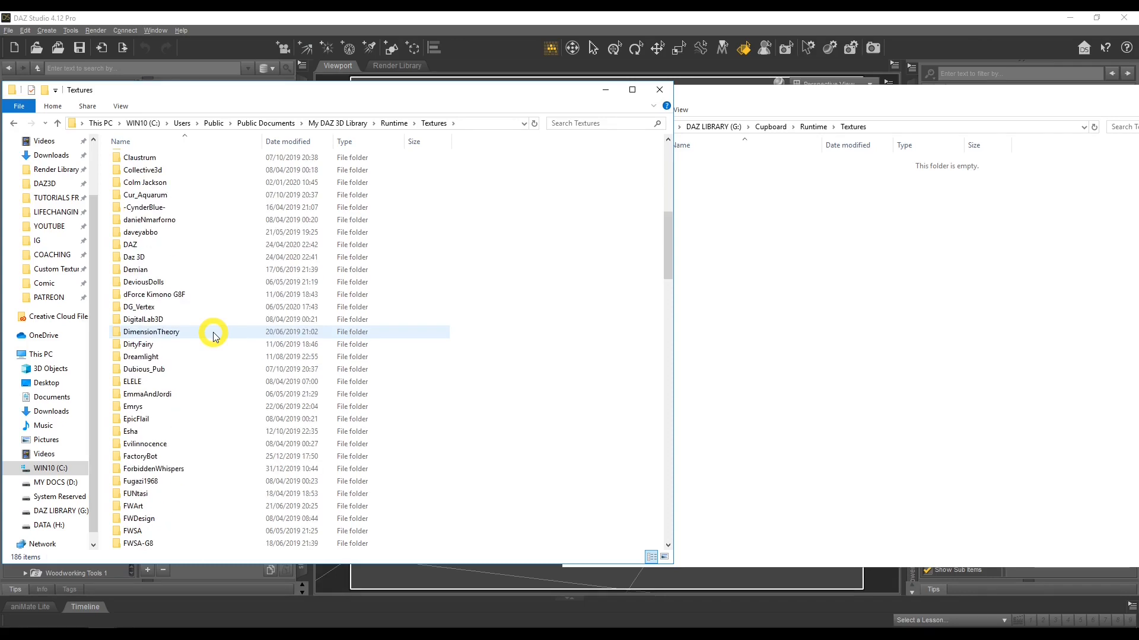
scroll(178, 386, "down", 3)
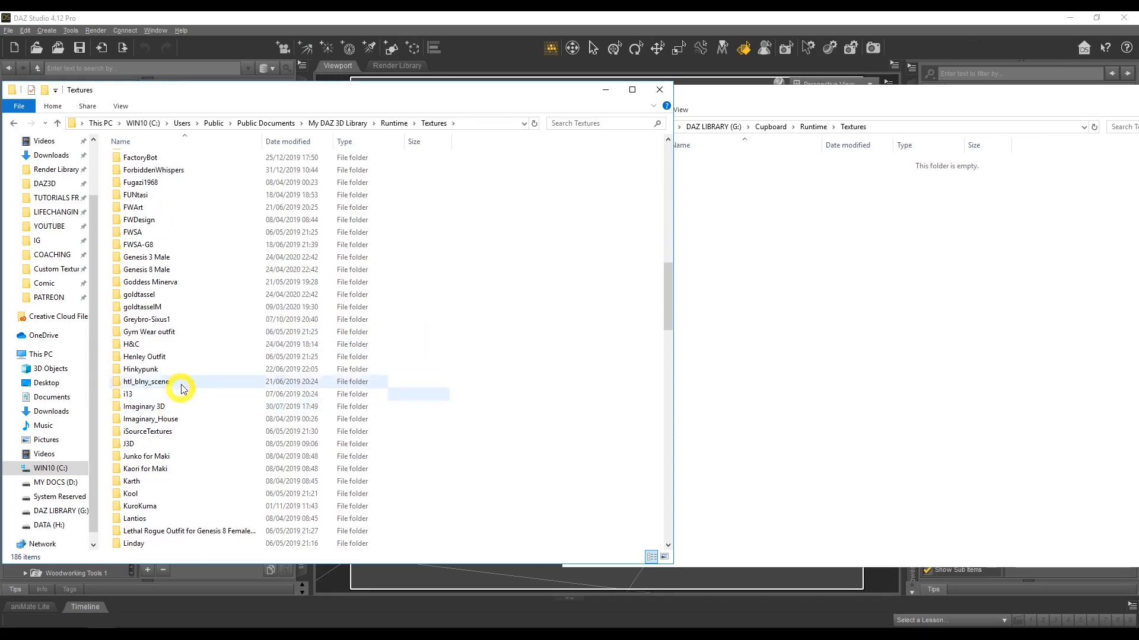
scroll(185, 363, "down", 5)
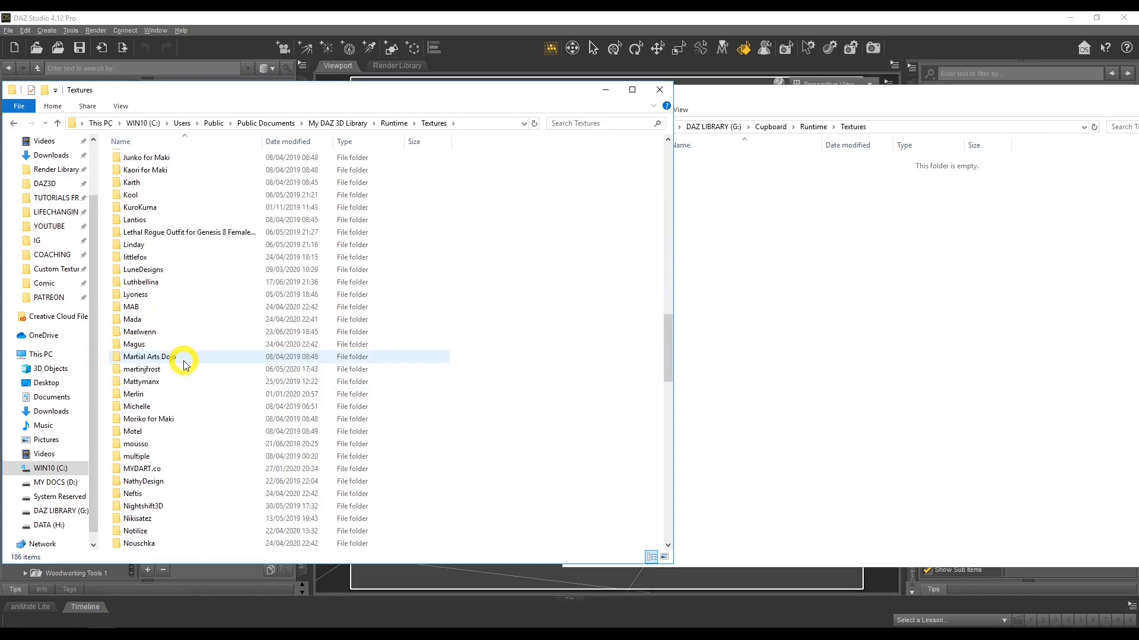
left_click(169, 469)
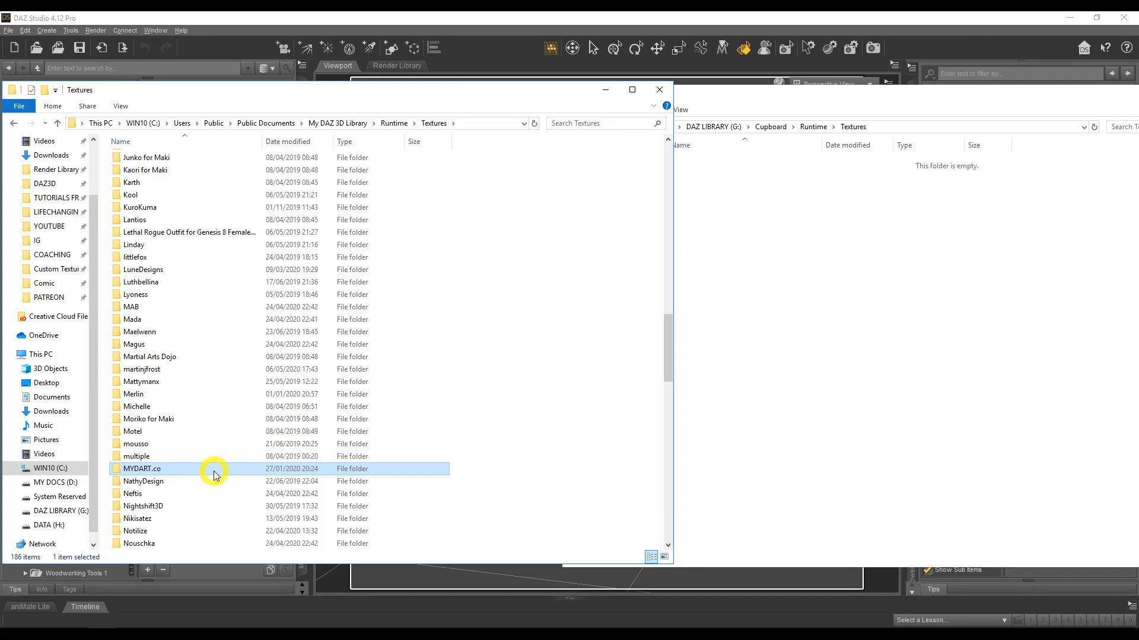
left_click(737, 331)
left_click_drag(152, 468, 808, 263)
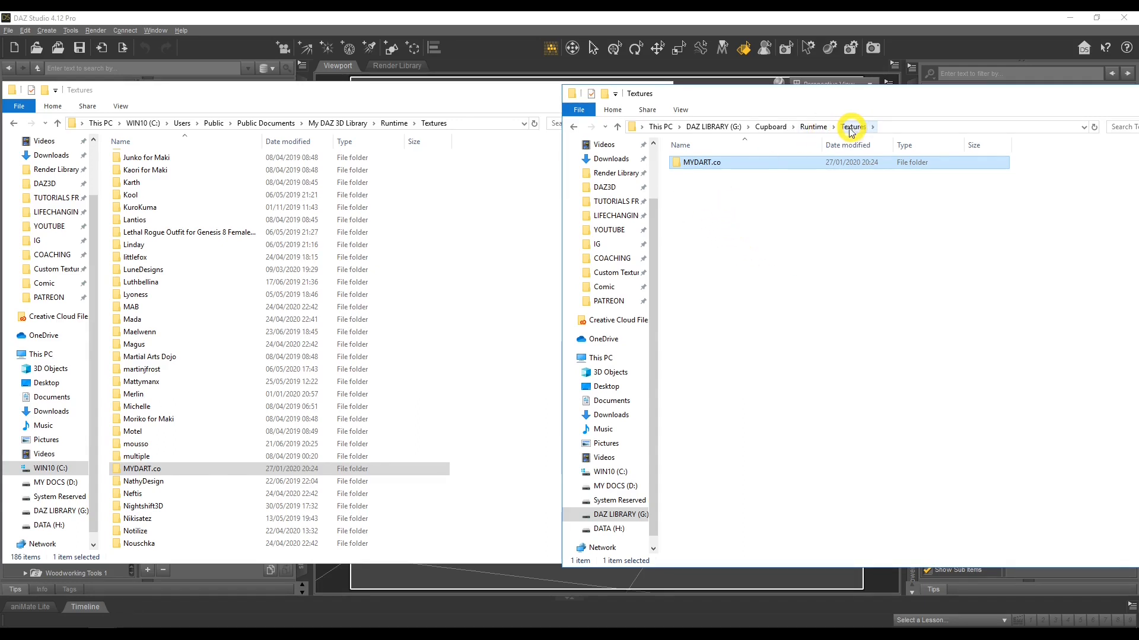
- Delete the GeoShells folder from the package's copied MYDART.co textures folder and open its Cupboard folder to check the texture images
double_click(711, 164)
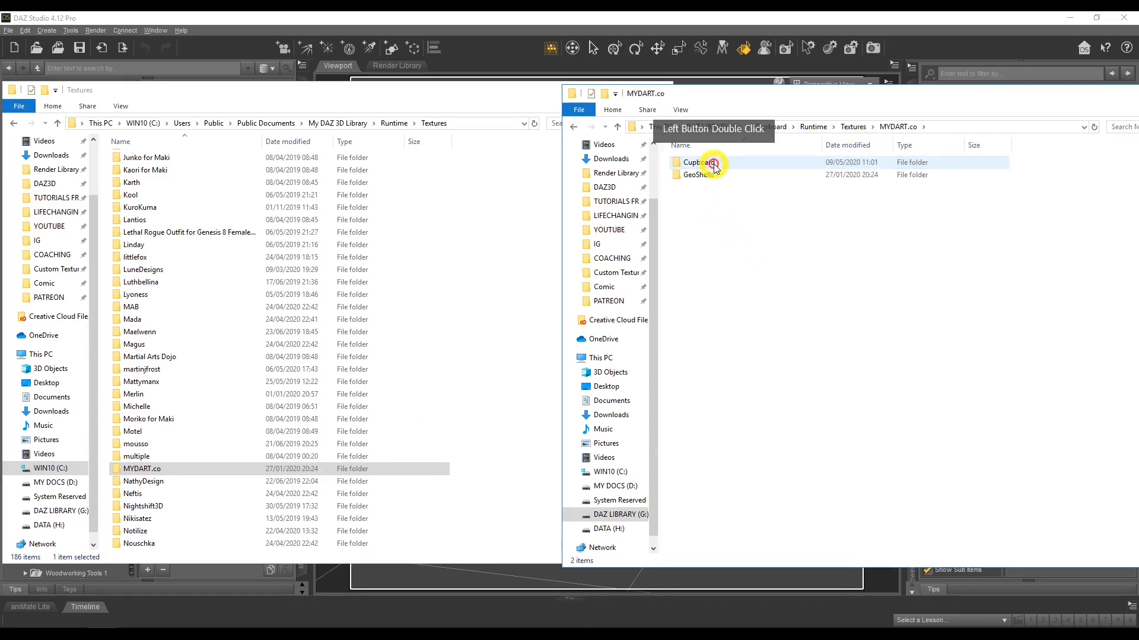
left_click(703, 177)
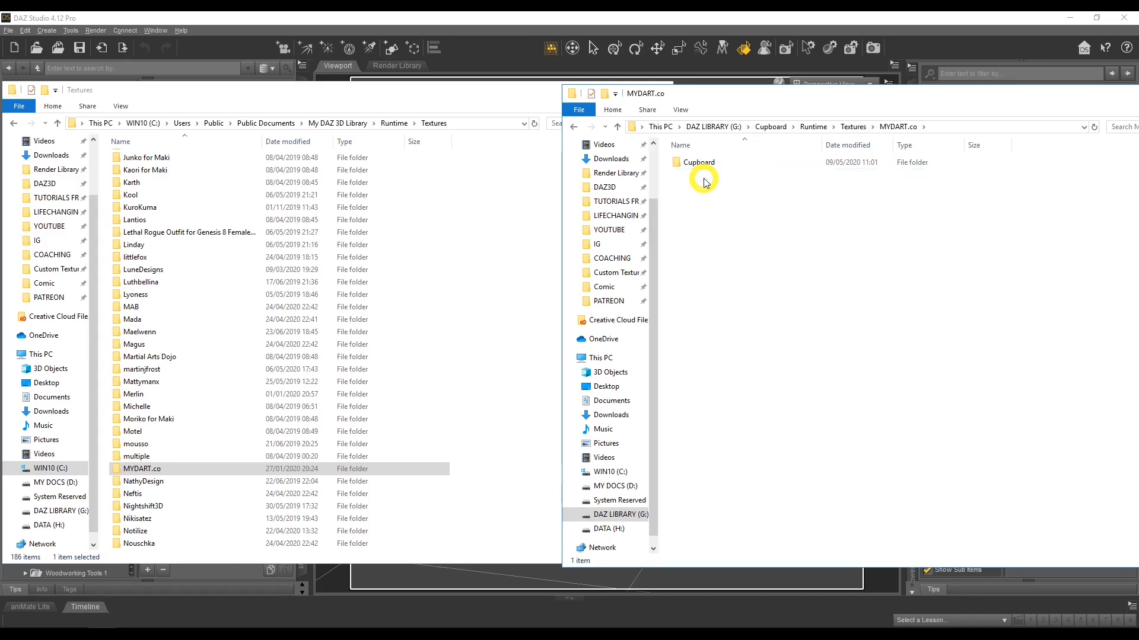
double_click(698, 164)
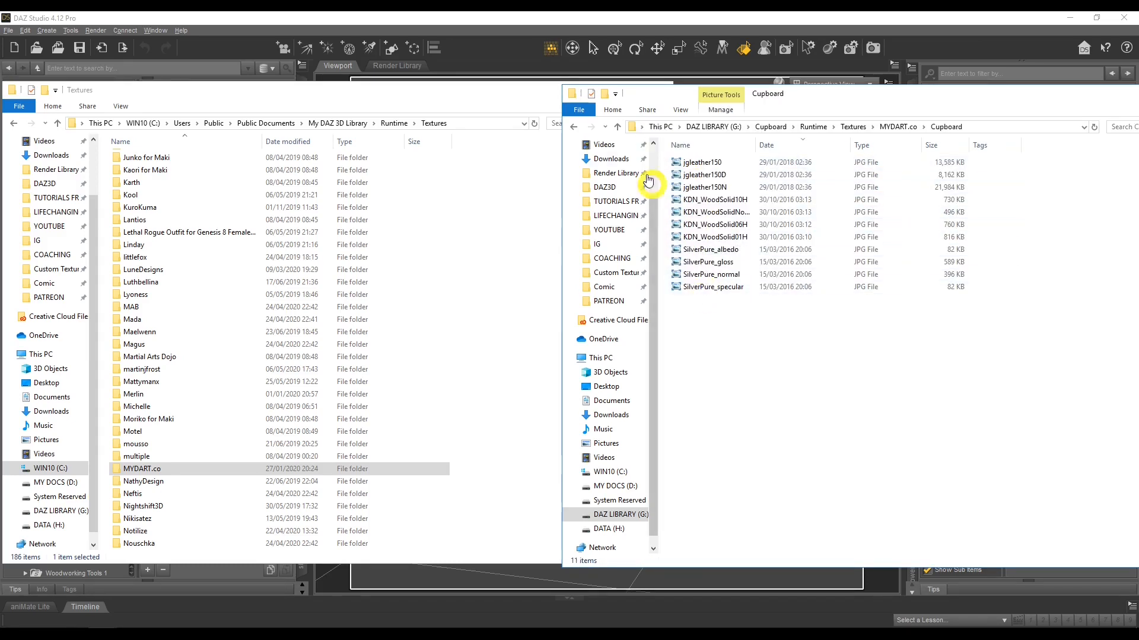
- Return to the DAZ LIBRARY (G:) drive and compress the Cupboard package folder into a zip archive named Cupboard
left_click(572, 127)
left_click(573, 127)
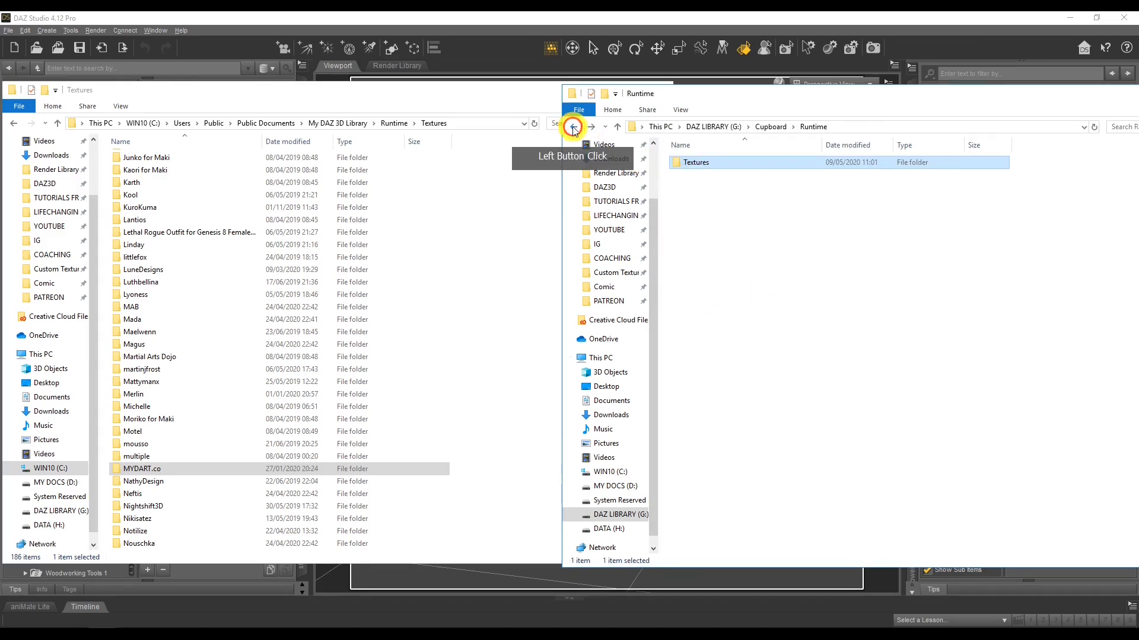
left_click(573, 127)
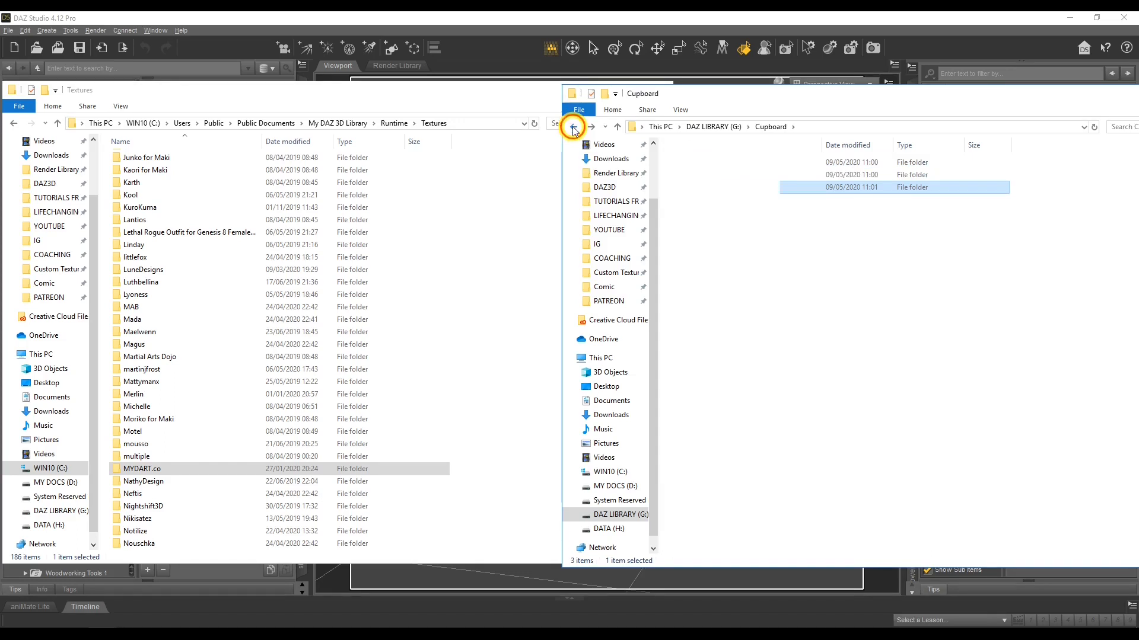
left_click(573, 128)
right_click(700, 226)
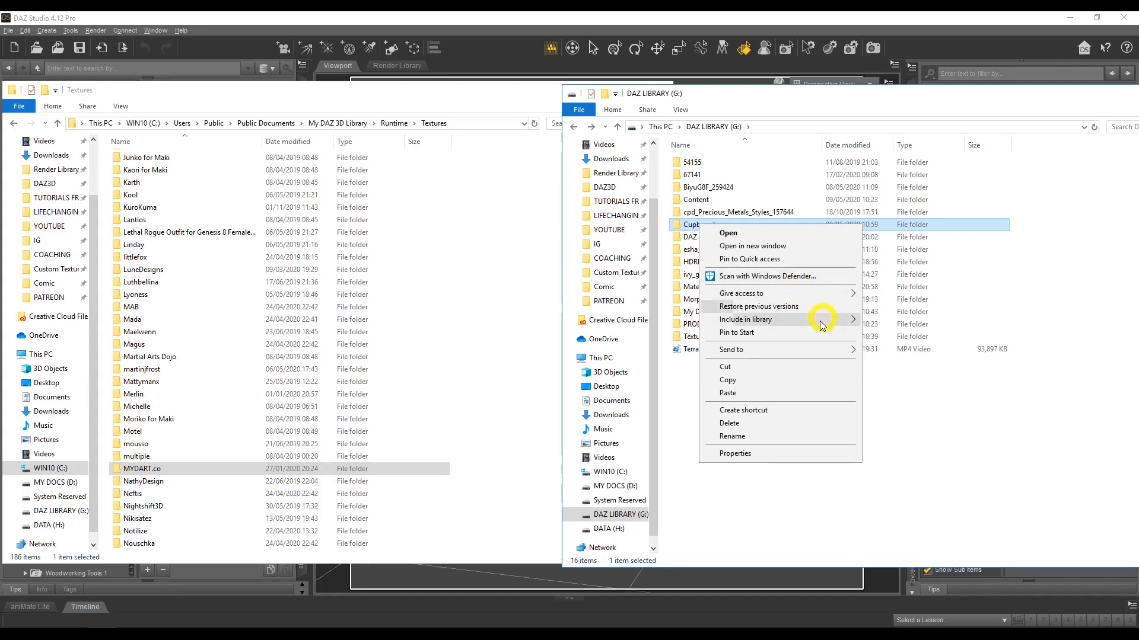
mouse_move(794, 355)
left_click(920, 364)
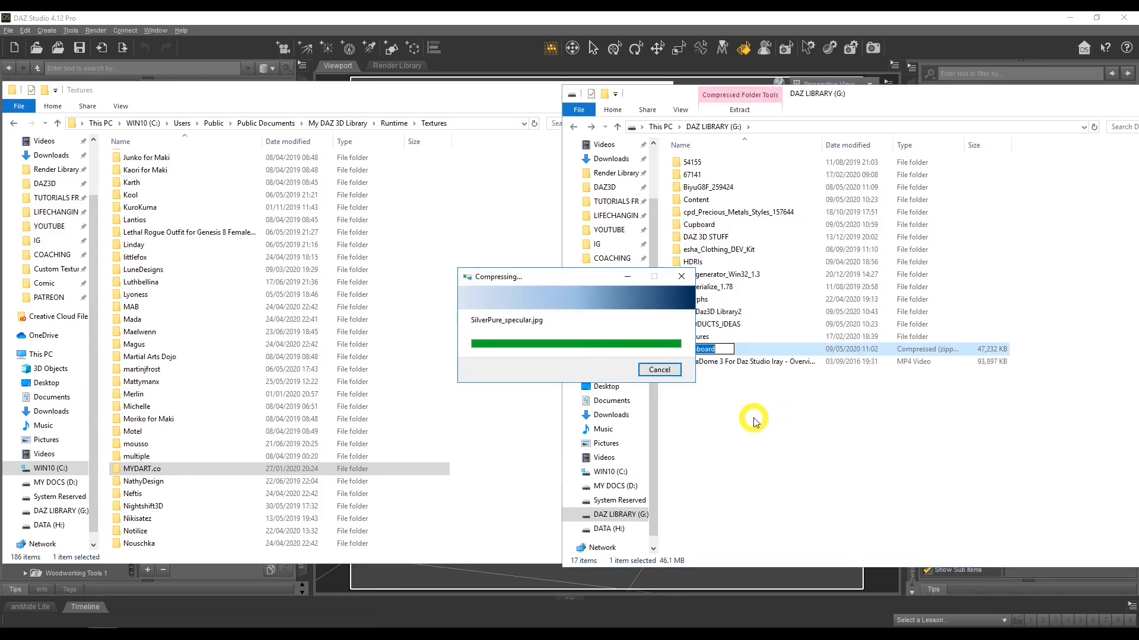
left_click(714, 353)
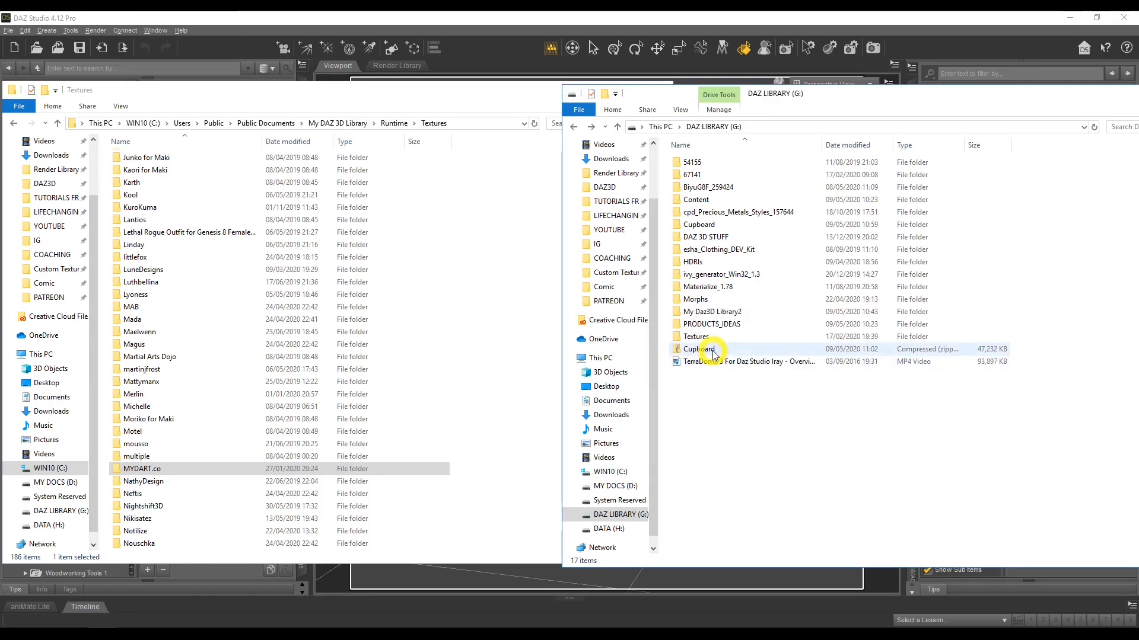
left_click(712, 387)
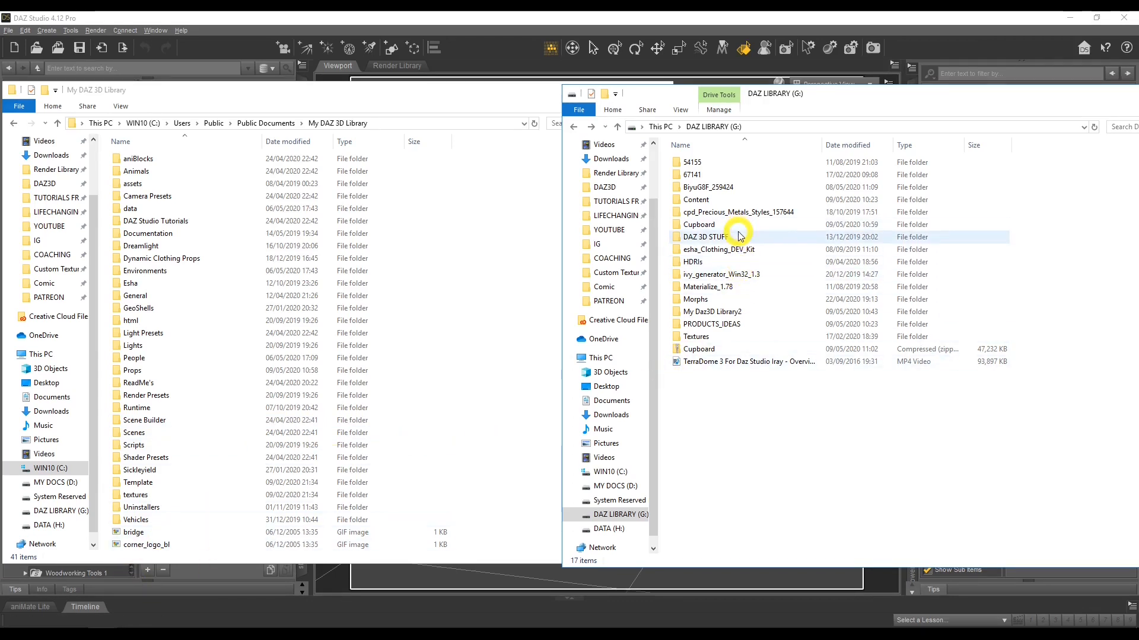
- Examine the Documentation folder of the Ultimate_Yoga_Poses_Set 1 product inside PRODUCTS_IDEAS > RENDEROSITY as a packaging example
double_click(737, 326)
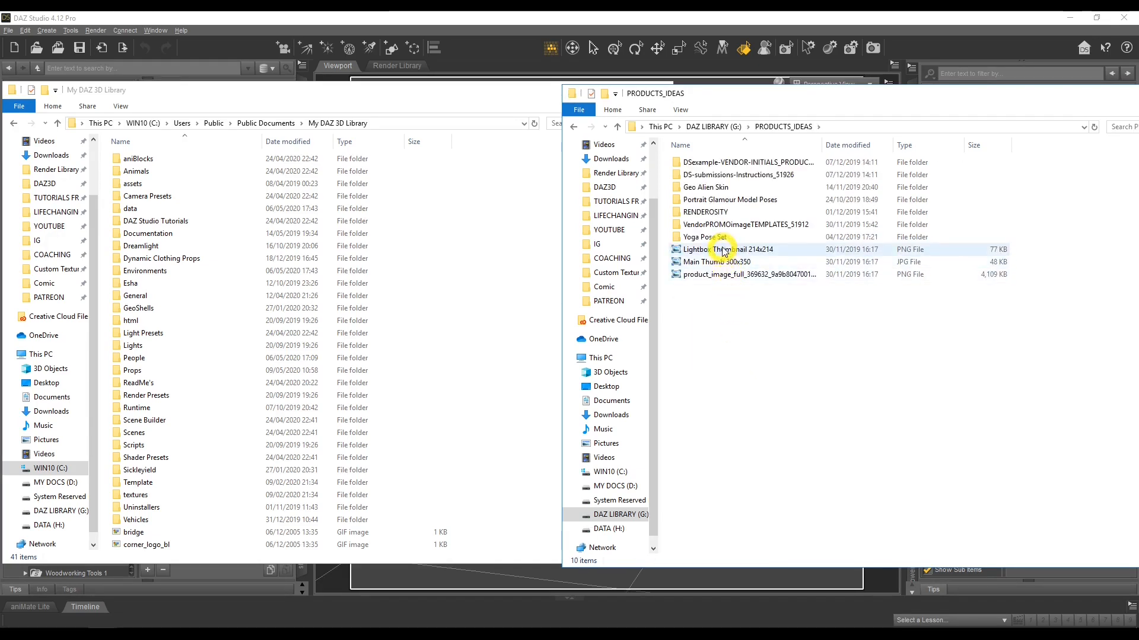
double_click(709, 212)
left_click(717, 165)
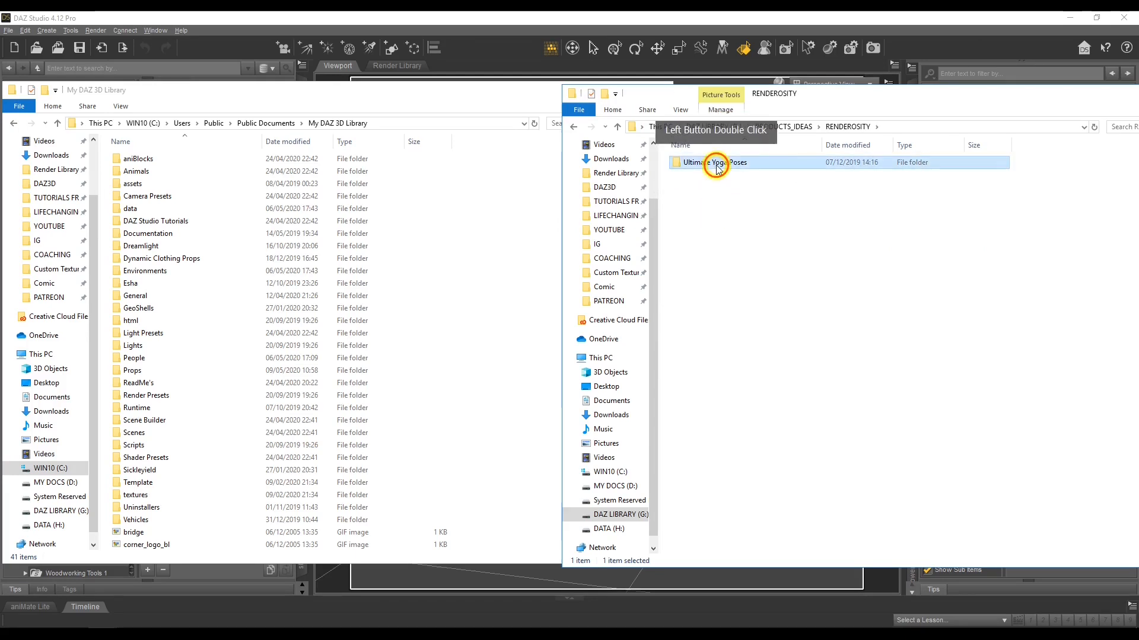
double_click(716, 166)
double_click(710, 189)
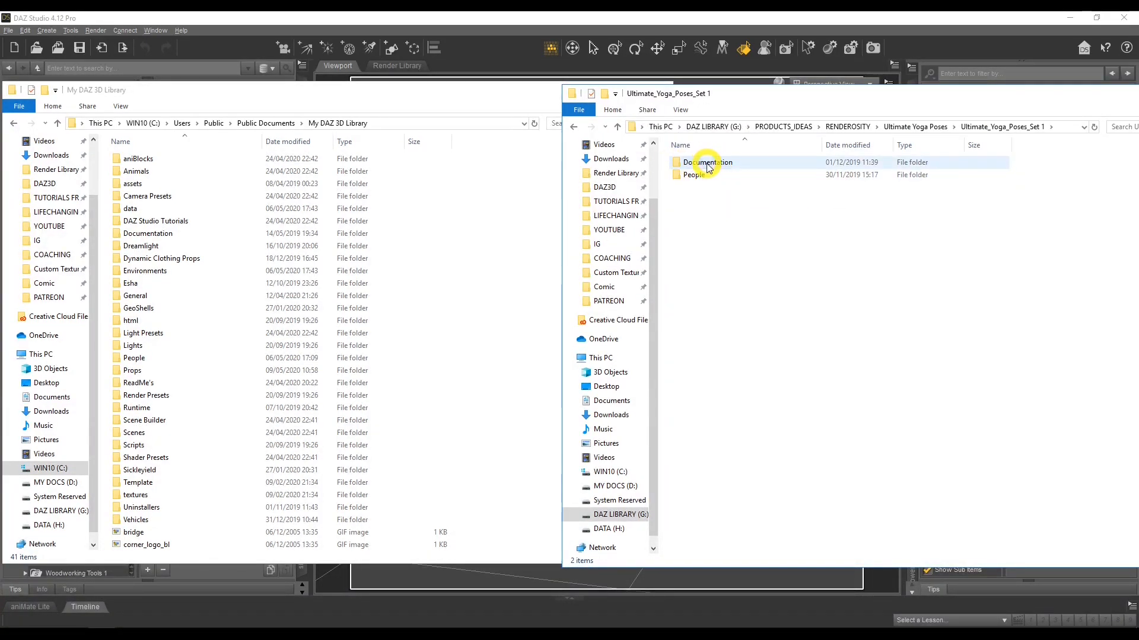
double_click(708, 163)
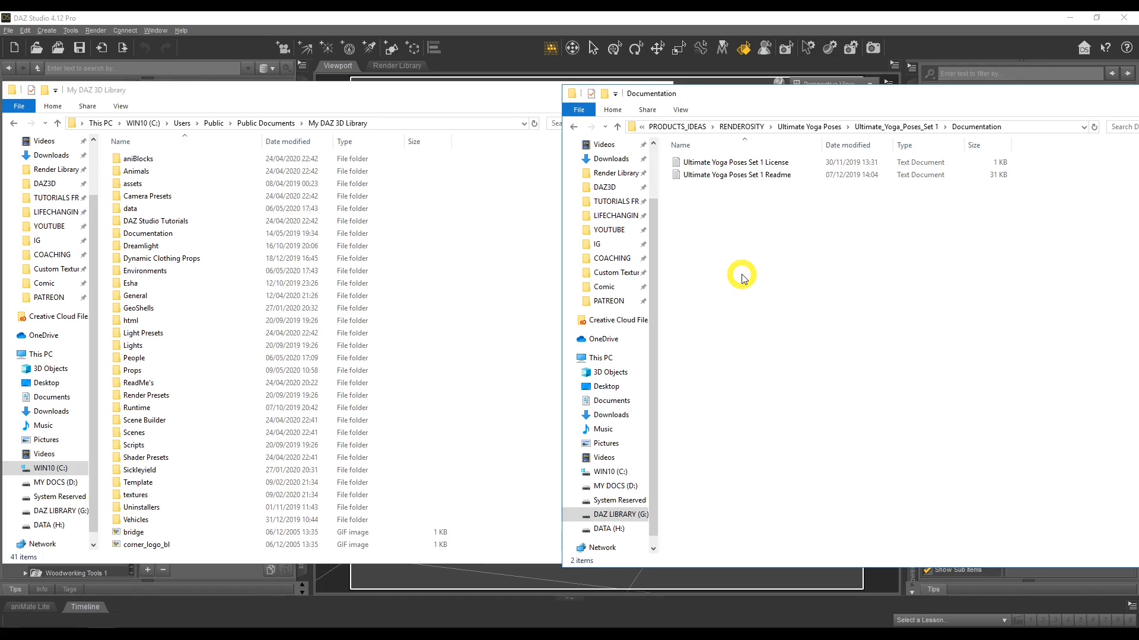
- Examine the yoga product's People folder structure down to the Babina 8 pose files, returning to its Genesis 8 Female folder
left_click(574, 127)
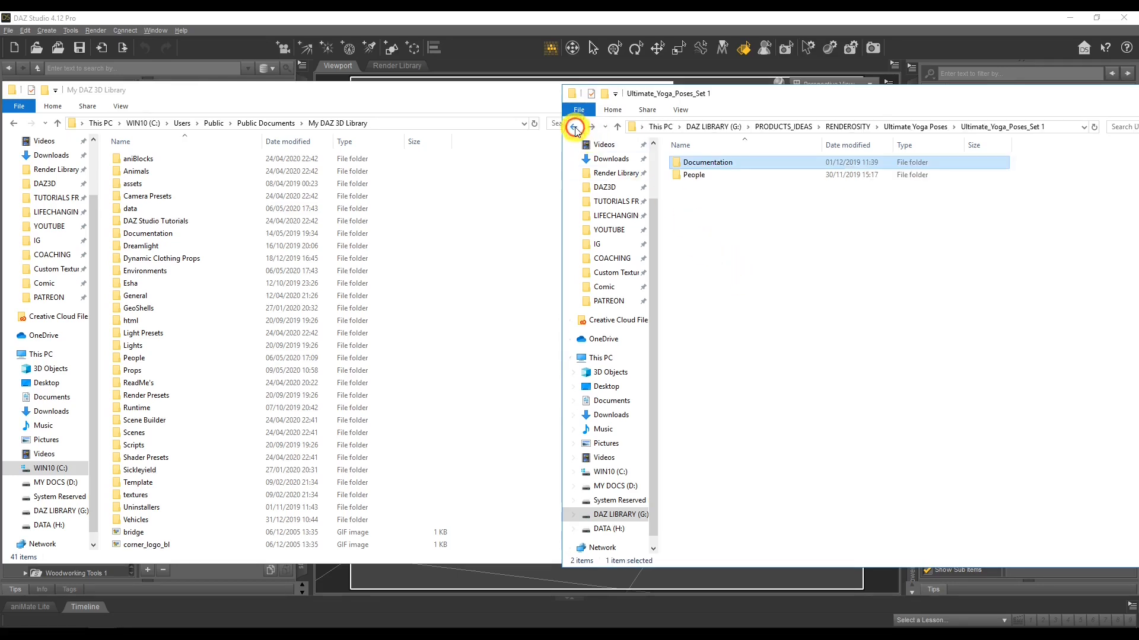
double_click(701, 176)
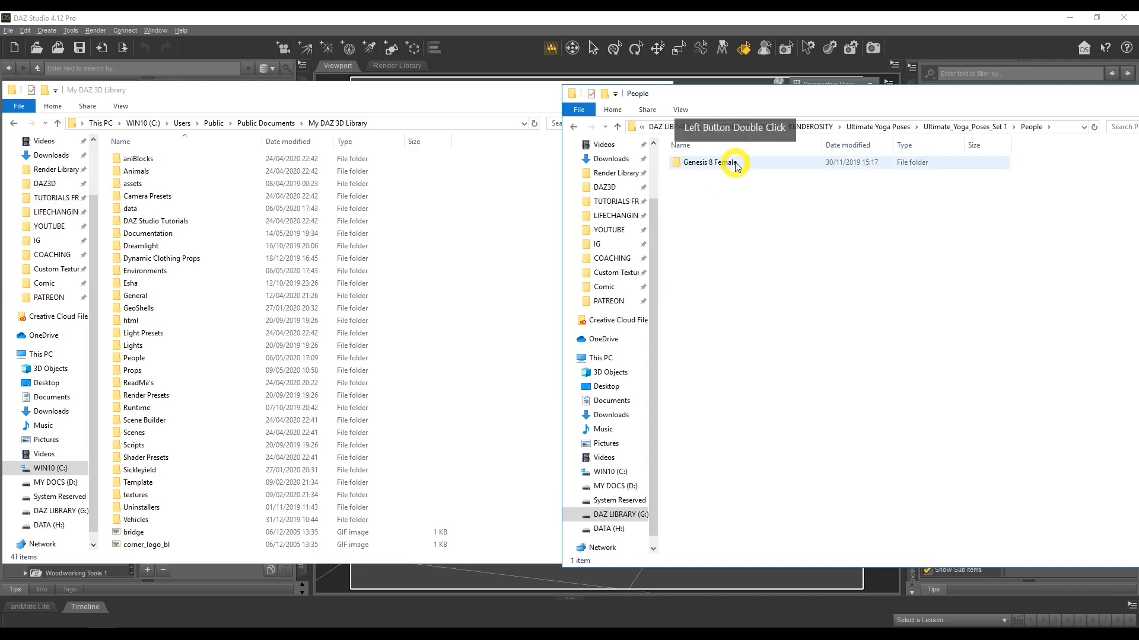
double_click(728, 163)
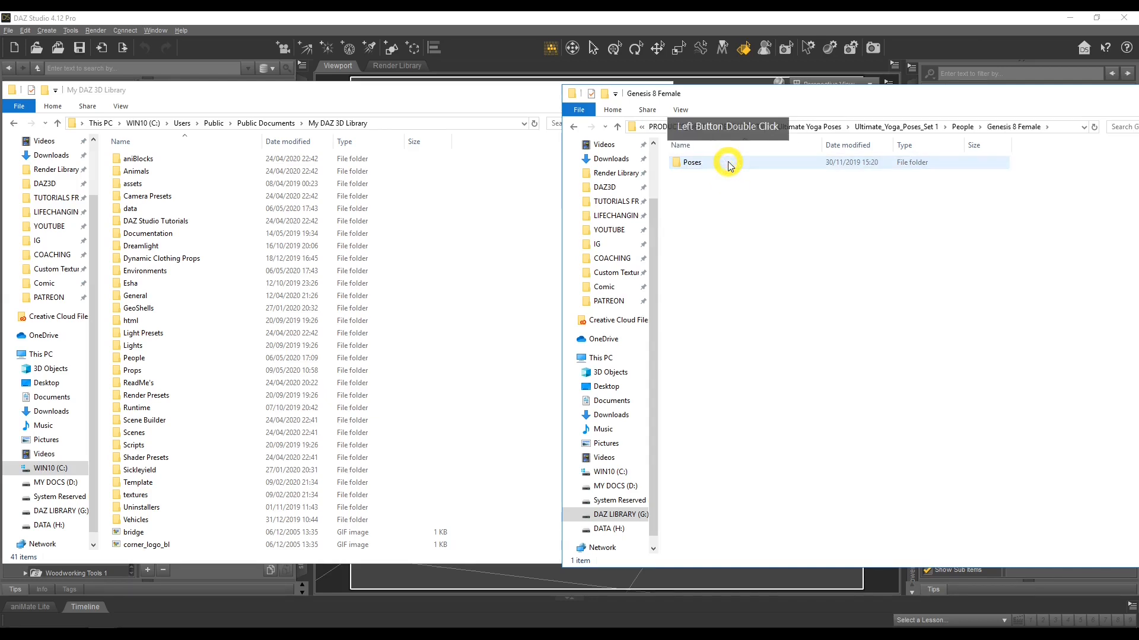
double_click(719, 165)
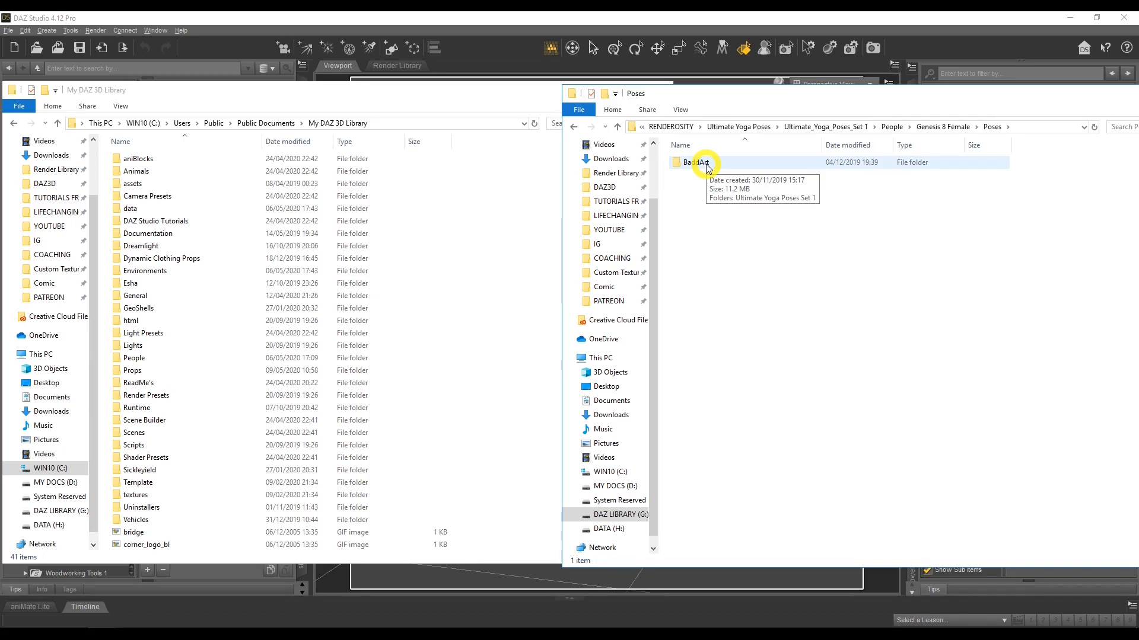
double_click(699, 163)
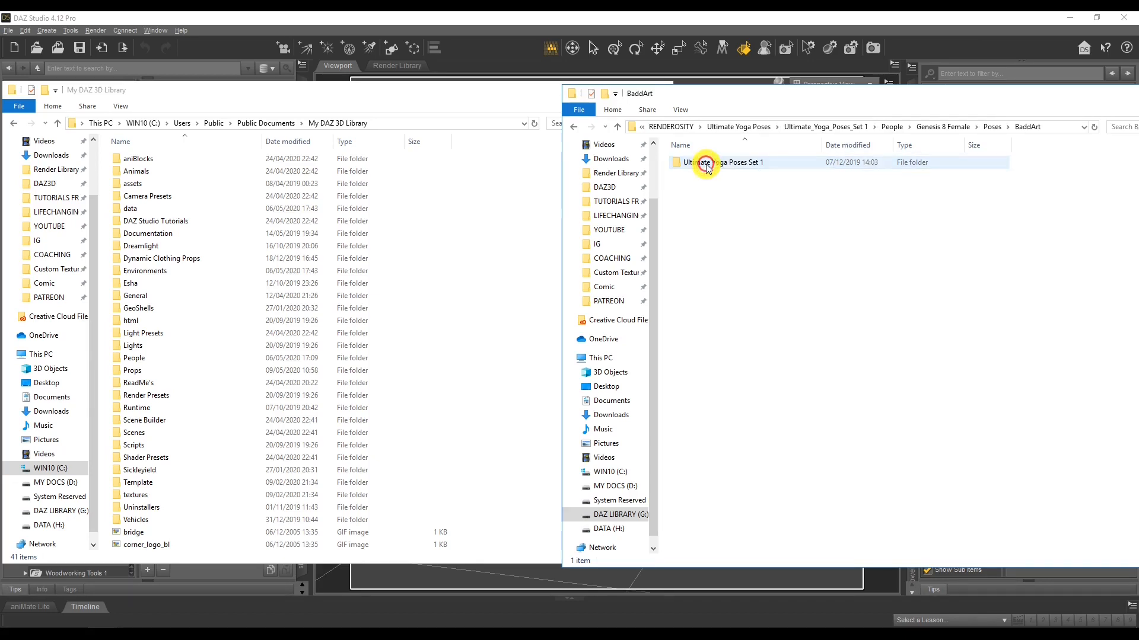
double_click(738, 165)
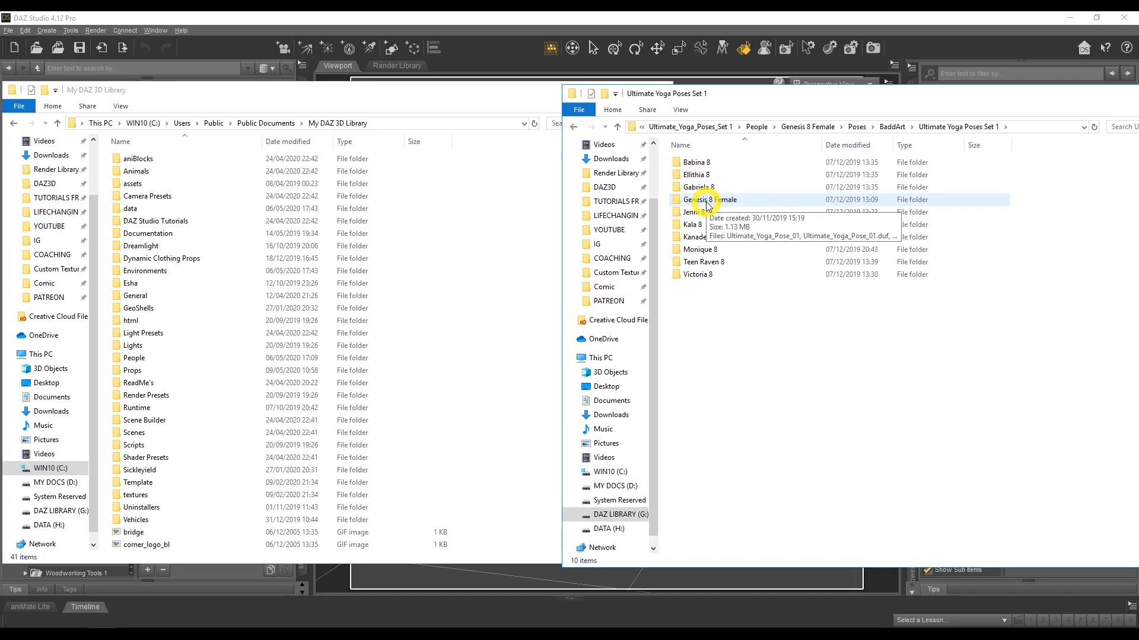
double_click(703, 162)
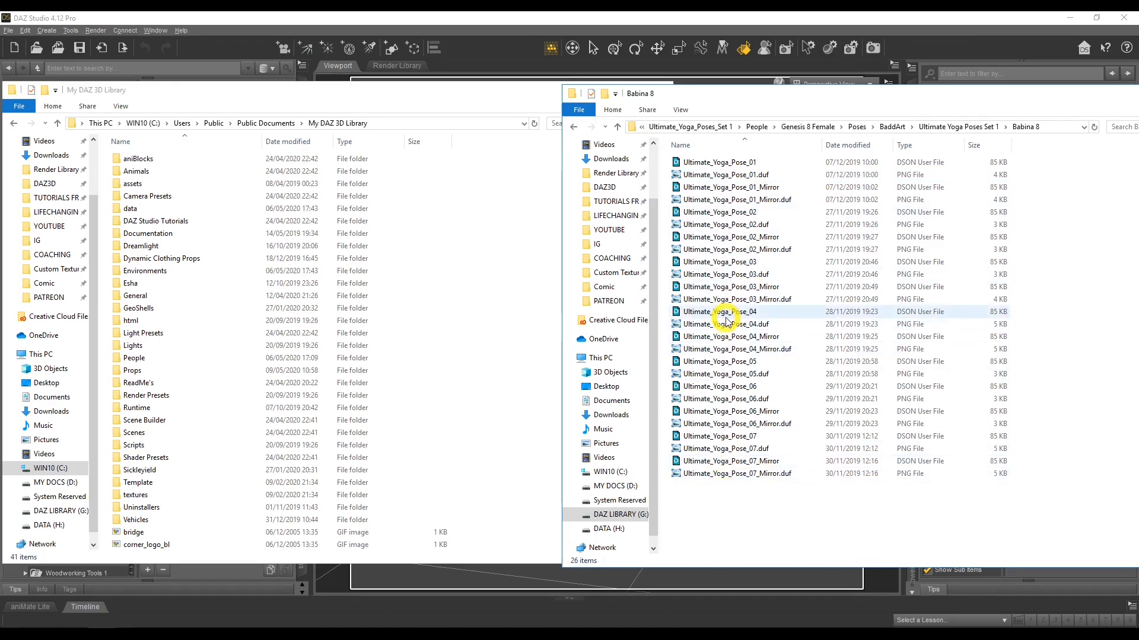
left_click(574, 127)
left_click(574, 126)
left_click(574, 127)
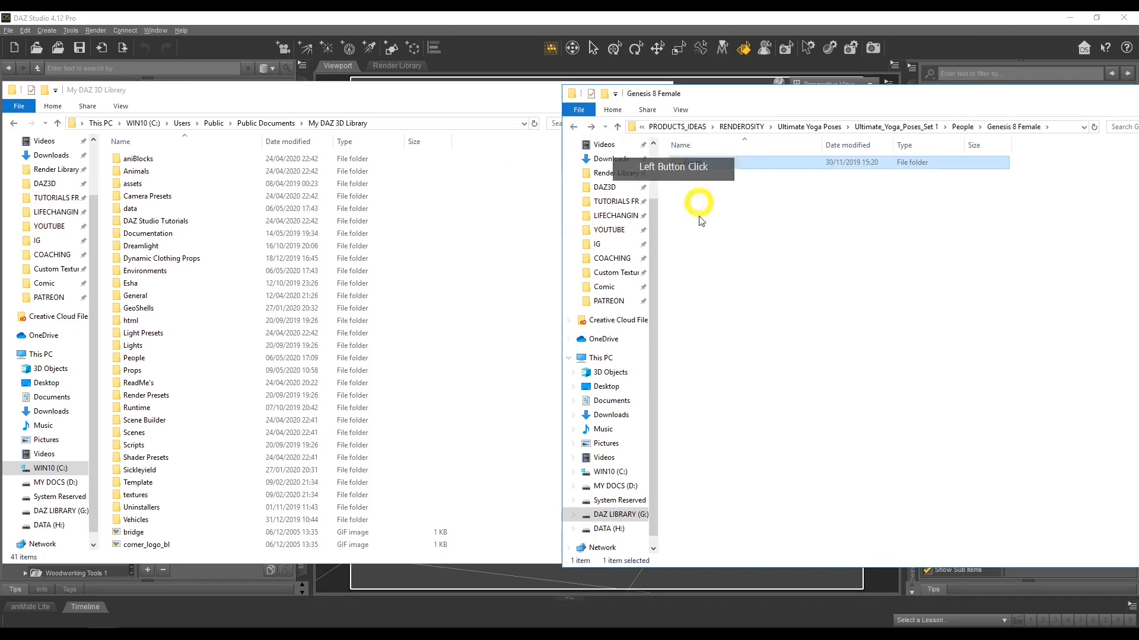